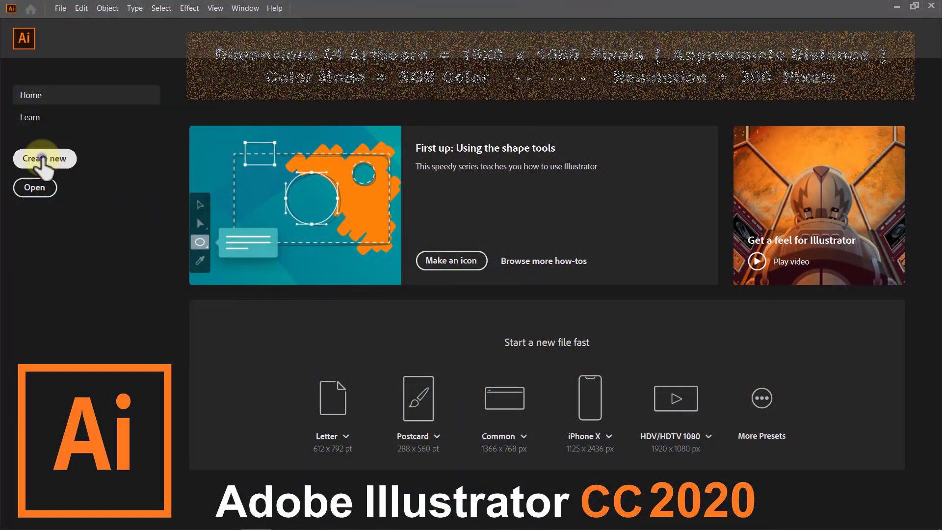
# Create a new 1920 x 1080 px document in pixel units and RGB colour mode
pyautogui.click(42, 160)
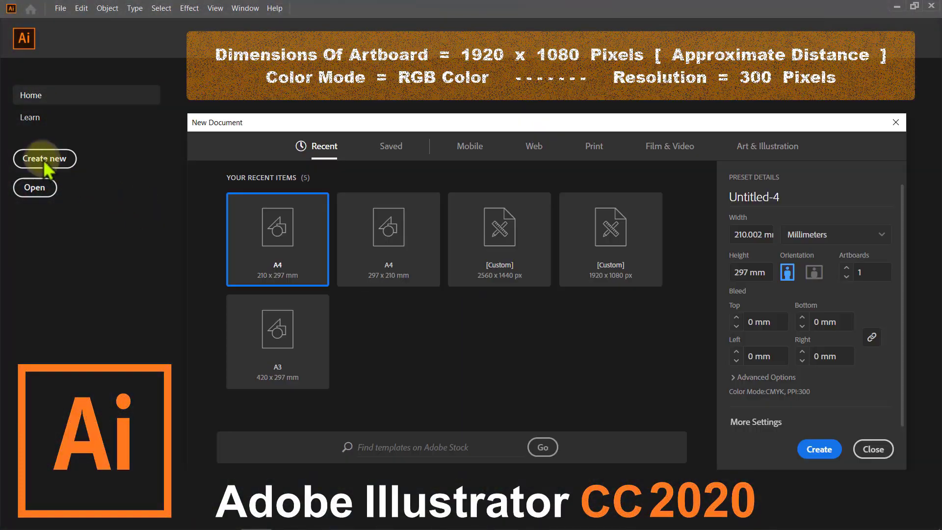
pyautogui.click(748, 423)
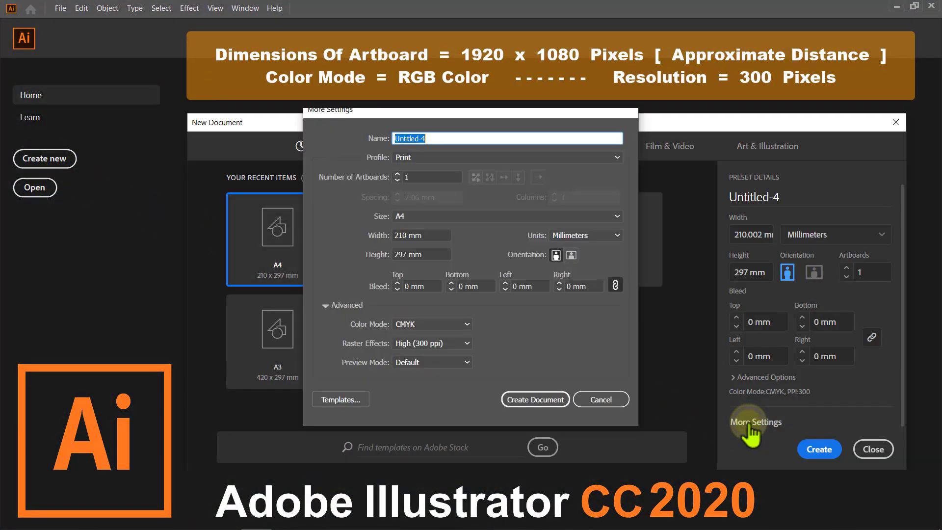
pyautogui.click(618, 236)
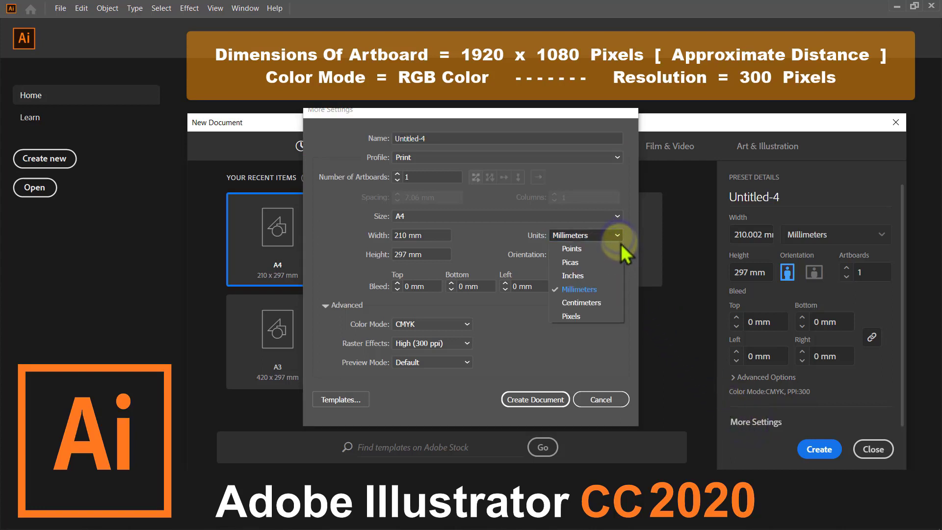
pyautogui.click(572, 316)
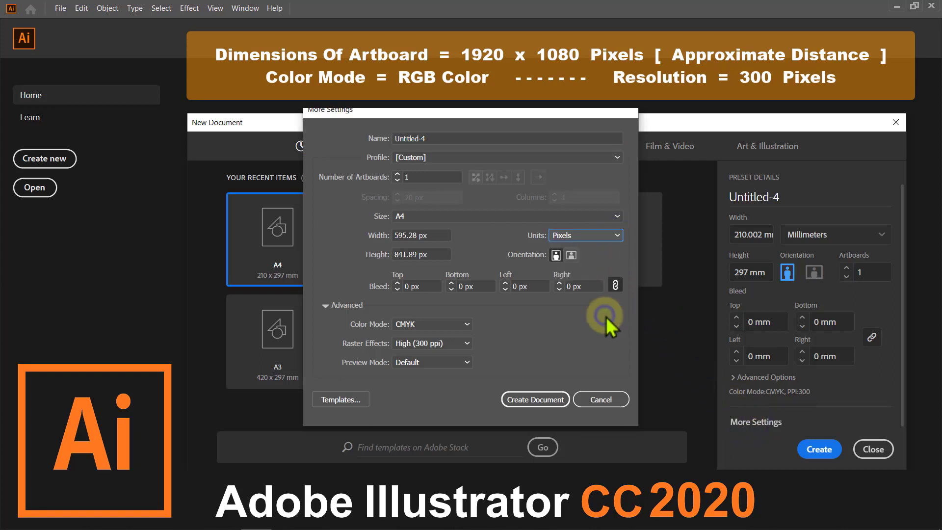
pyautogui.doubleClick(422, 235)
pyautogui.write('1920')
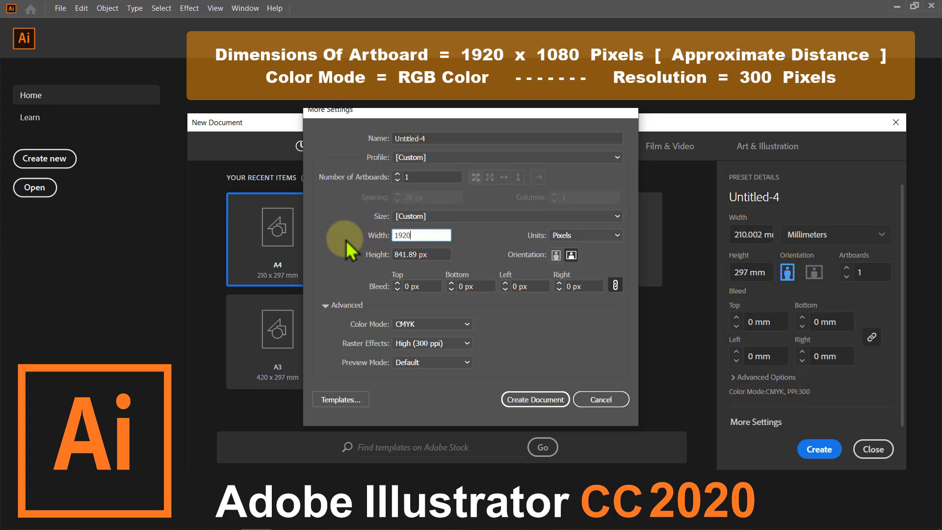
pyautogui.press('Tab')
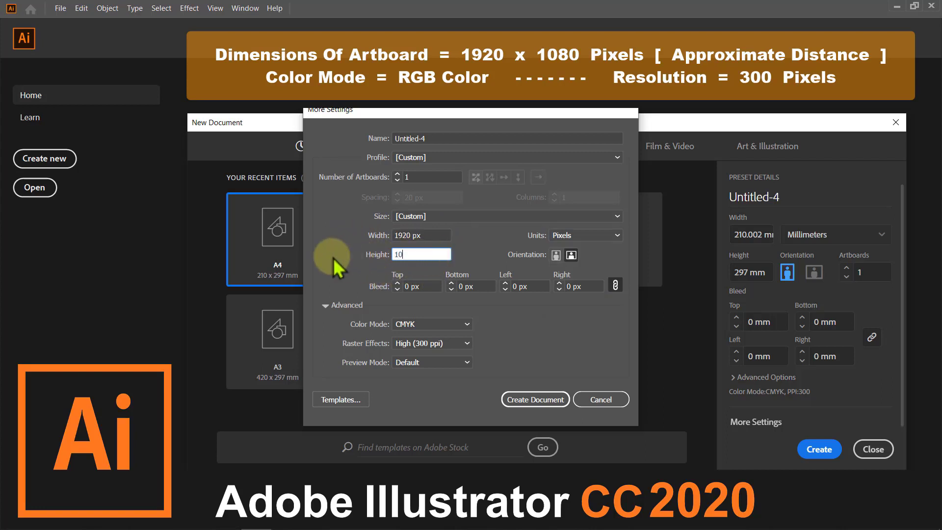
pyautogui.write('1080')
pyautogui.click(464, 325)
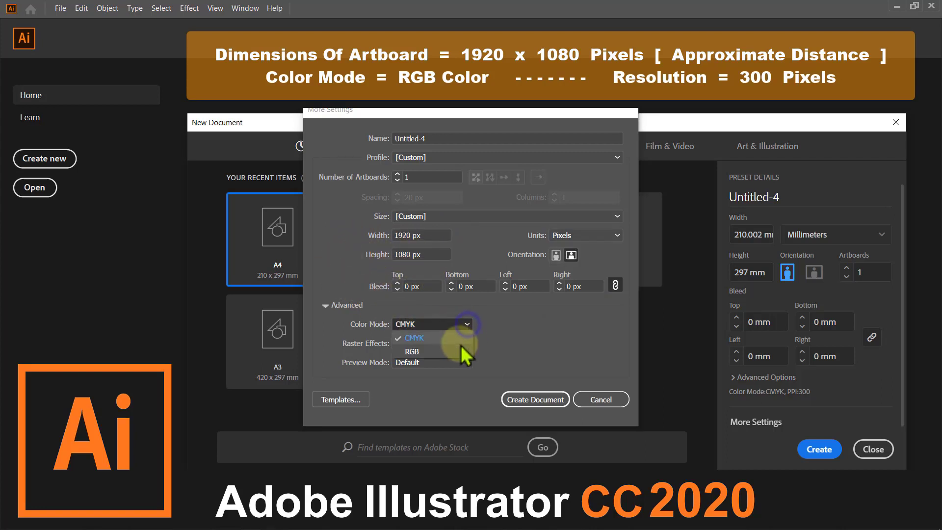
pyautogui.click(456, 353)
pyautogui.click(529, 400)
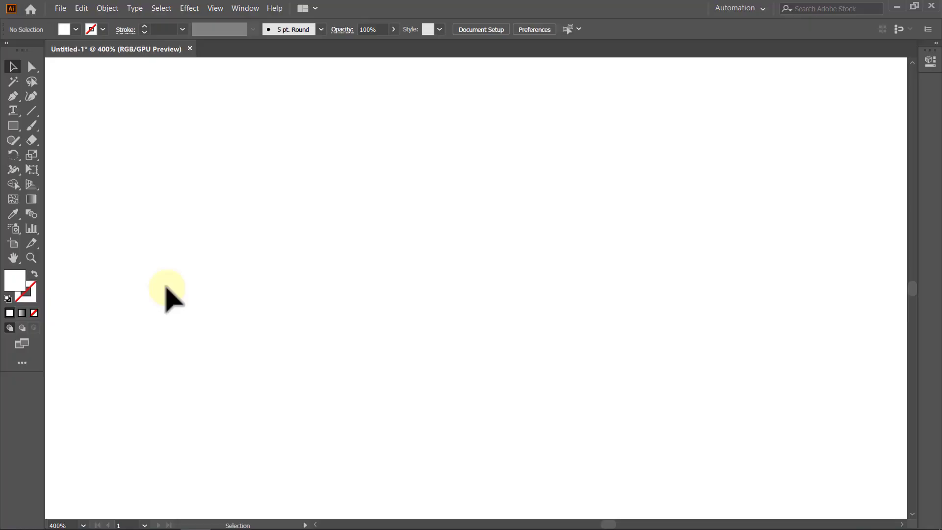
# Enable Smart Guides and set the fill to None
pyautogui.click(215, 8)
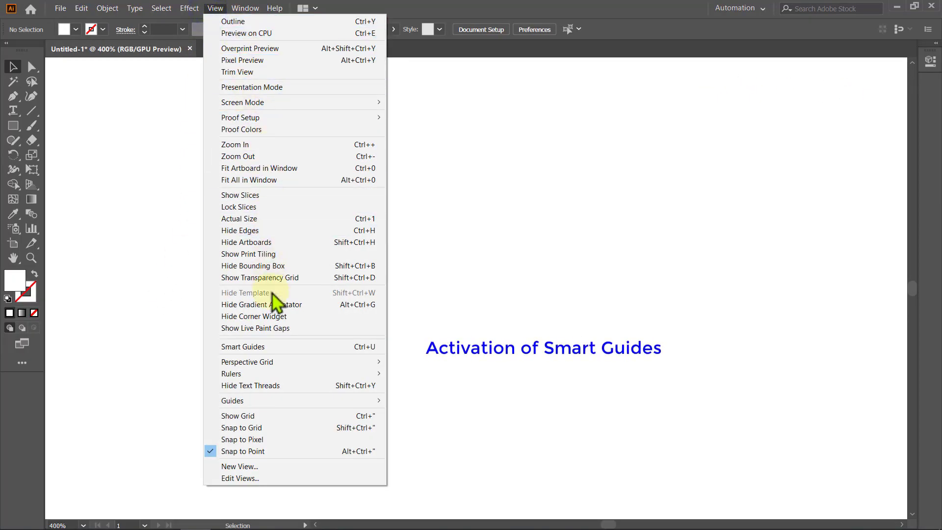
pyautogui.click(277, 347)
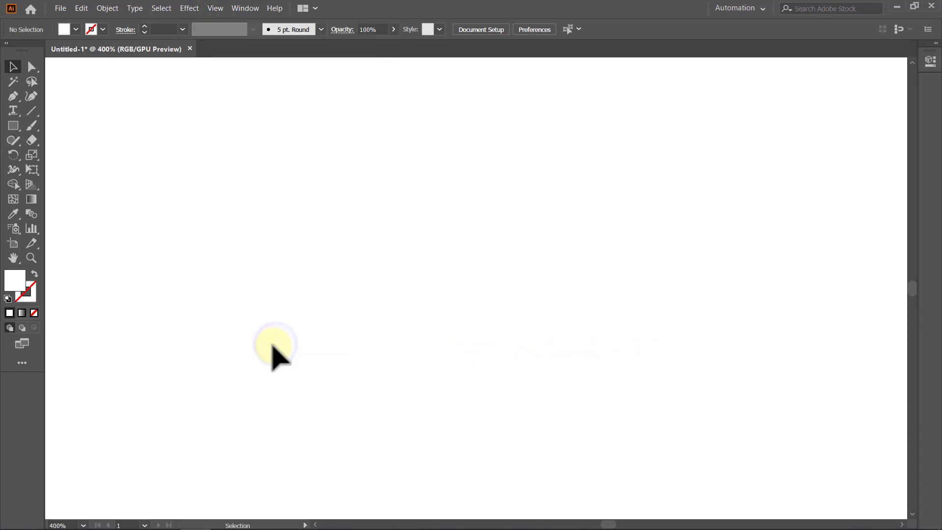
pyautogui.click(33, 314)
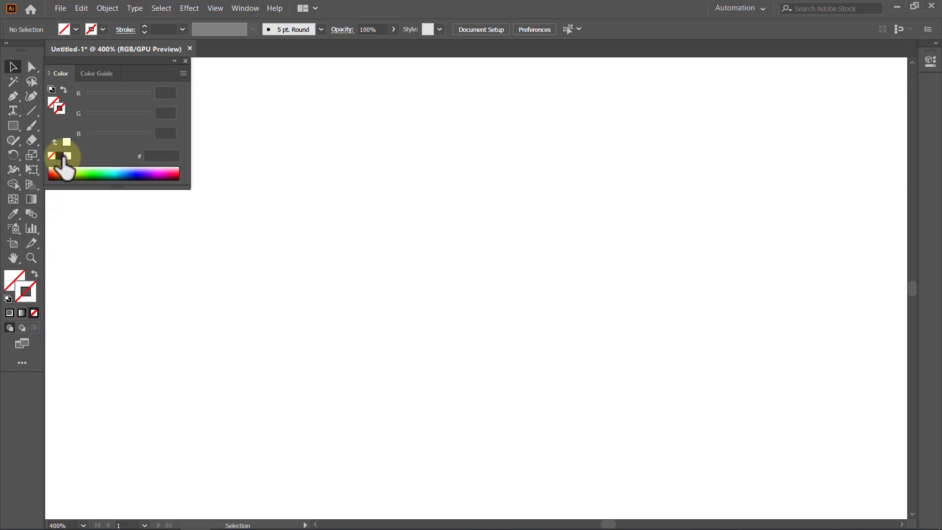
# Give the stroke a 0.25 pt weight and a blue swatch colour
pyautogui.click(60, 156)
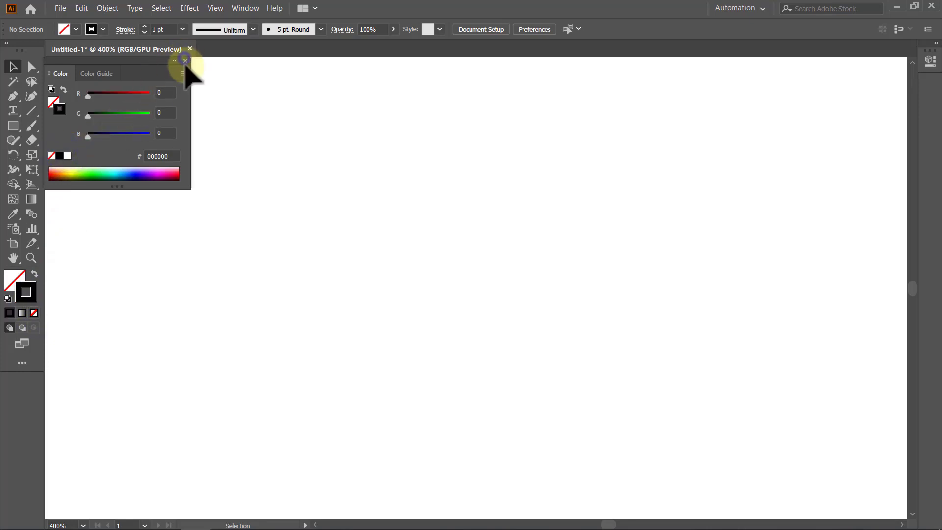
pyautogui.click(185, 61)
pyautogui.click(183, 30)
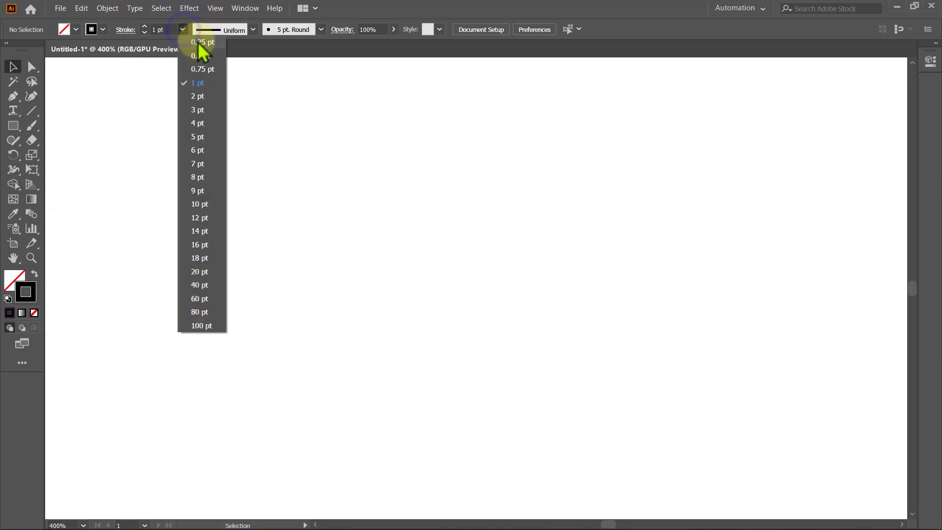
pyautogui.click(208, 43)
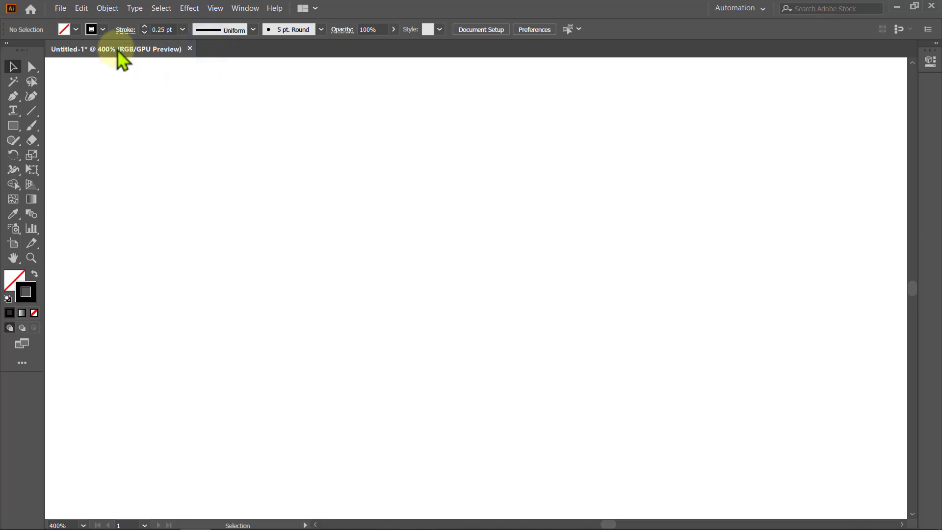
pyautogui.click(103, 29)
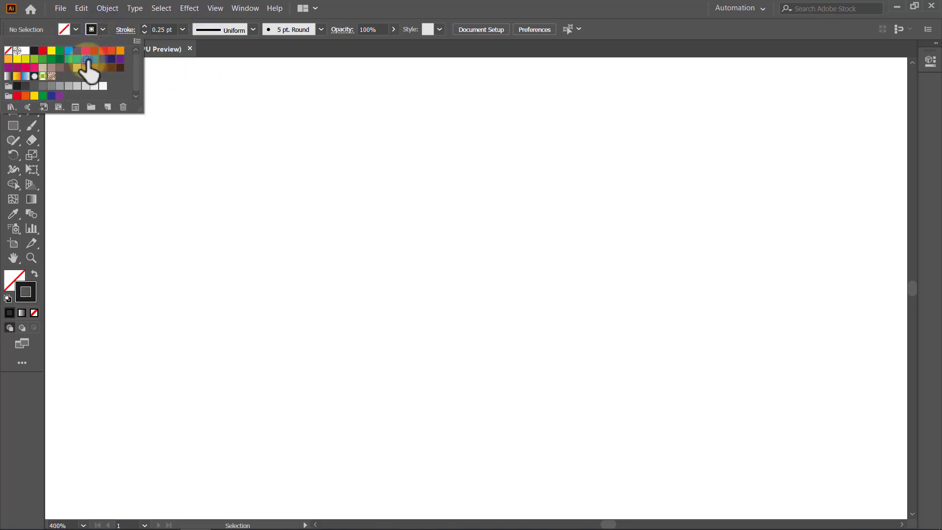
pyautogui.click(87, 60)
pyautogui.click(104, 30)
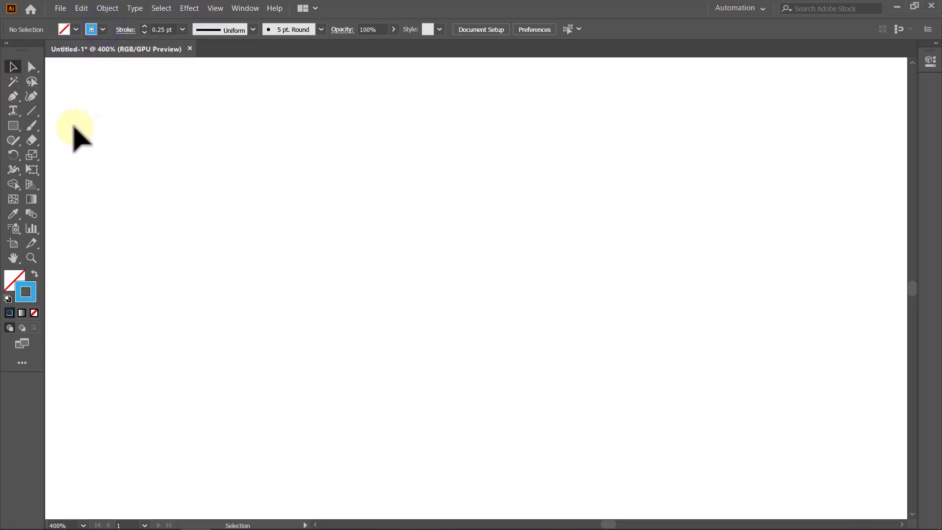
# Draw a 100 x 100 px square centred on the canvas
pyautogui.click(14, 127)
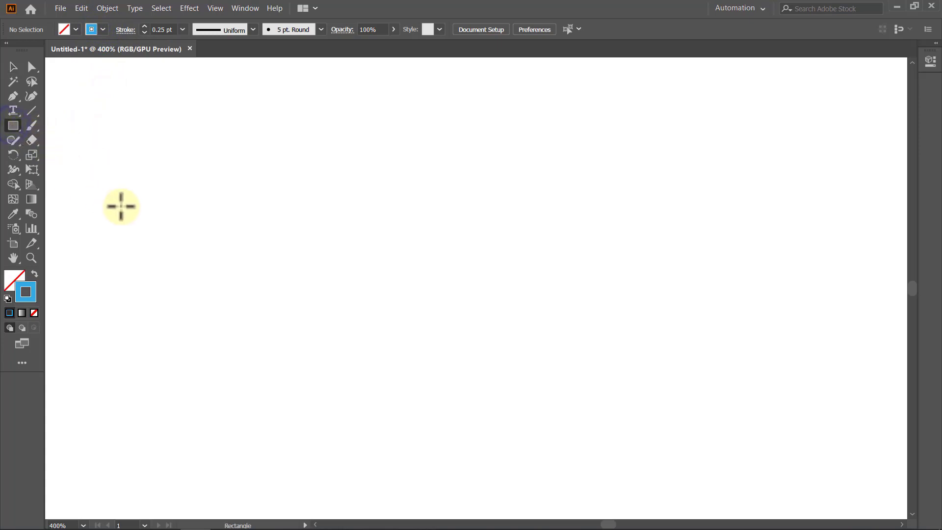
pyautogui.press('alt')
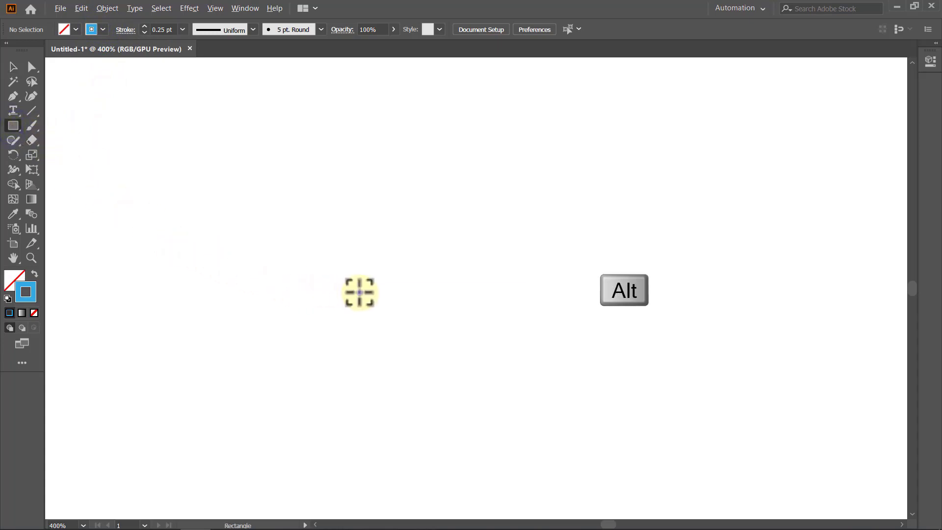
pyautogui.keyDown('alt'); pyautogui.click(360, 292); pyautogui.keyUp('alt')
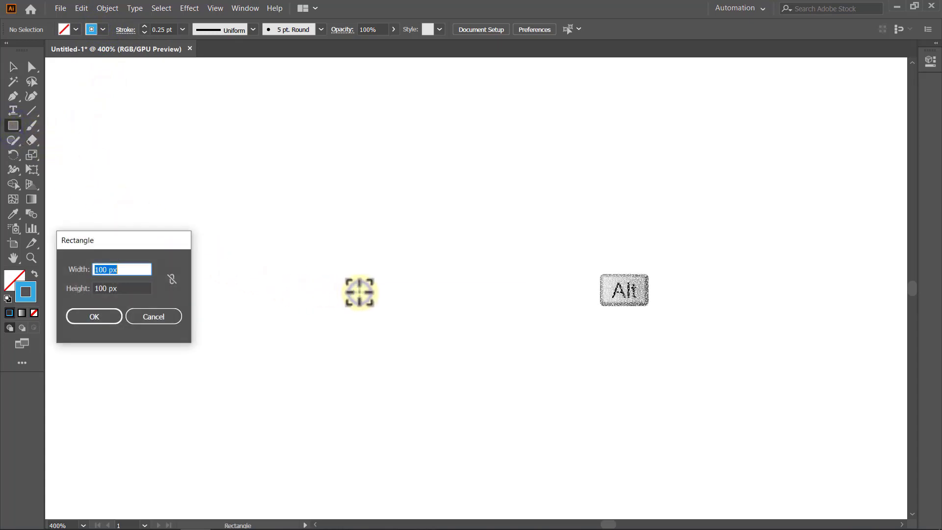
pyautogui.click(94, 317)
pyautogui.click(96, 318)
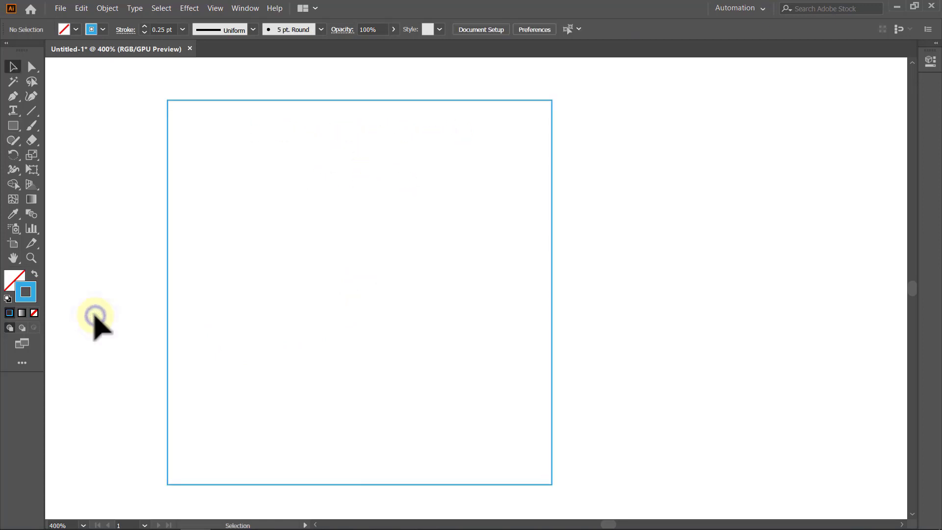
# Add a 61.8 x 100 px rectangle starting at the square's top-right corner
pyautogui.click(13, 126)
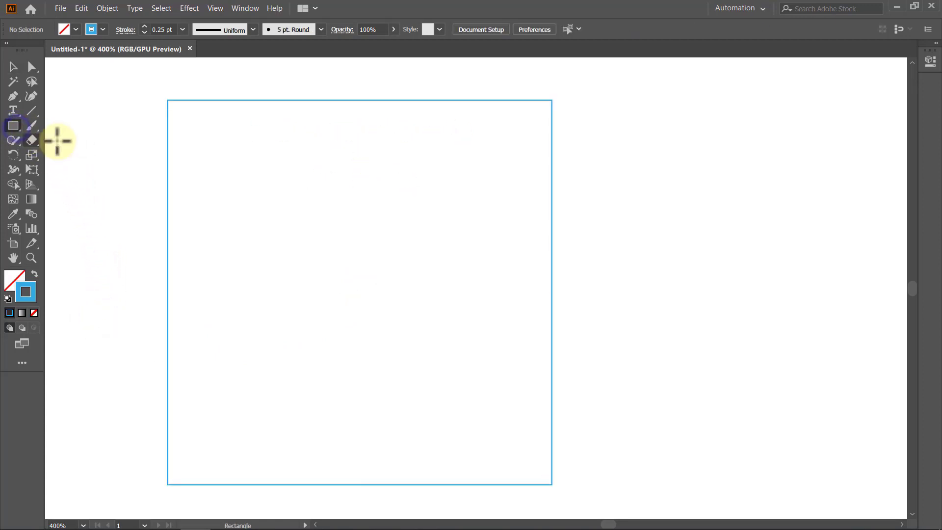
pyautogui.click(552, 100)
pyautogui.write('61.8')
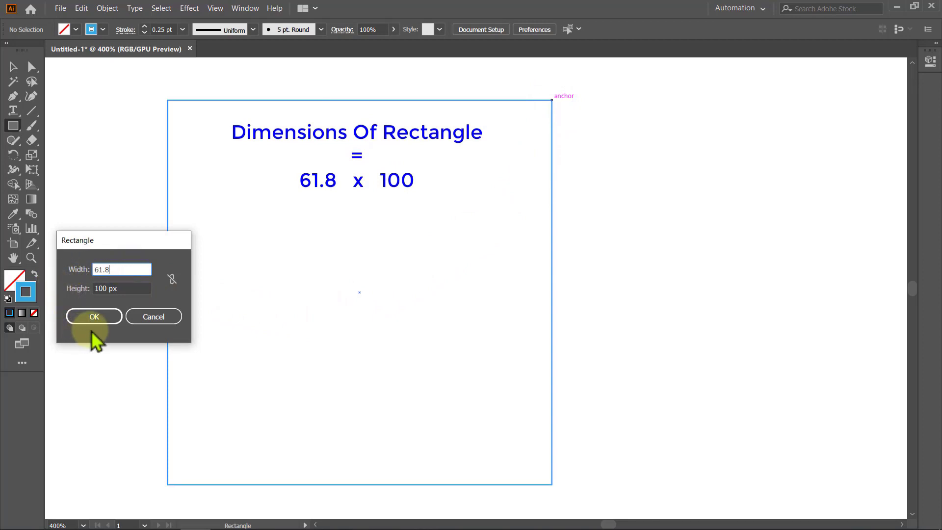
pyautogui.click(92, 319)
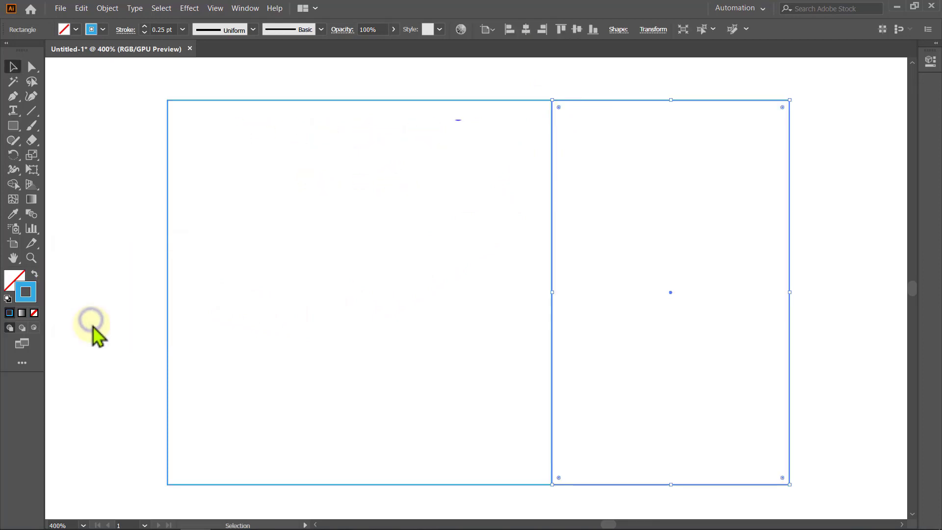
# Select both rectangles and make a copy rotated 270°
pyautogui.click(92, 324)
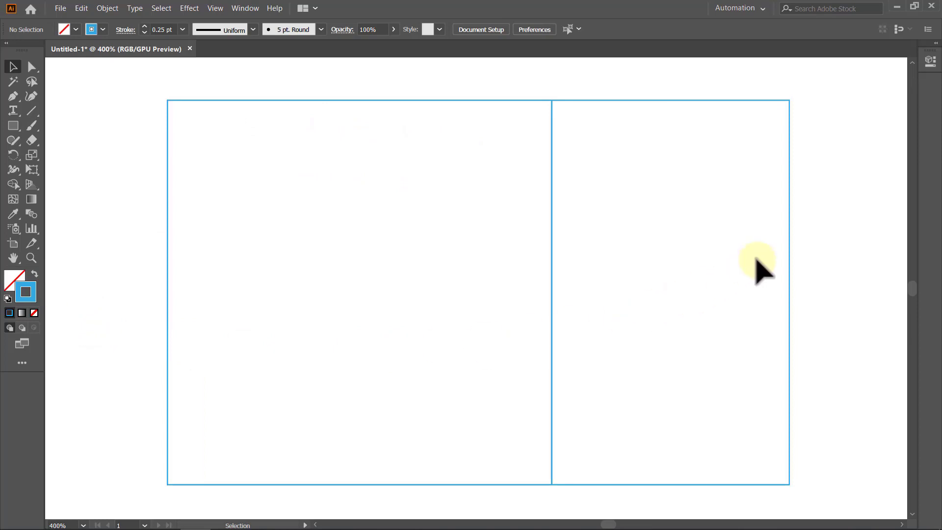
pyautogui.moveTo(823, 206); pyautogui.dragTo(486, 322)
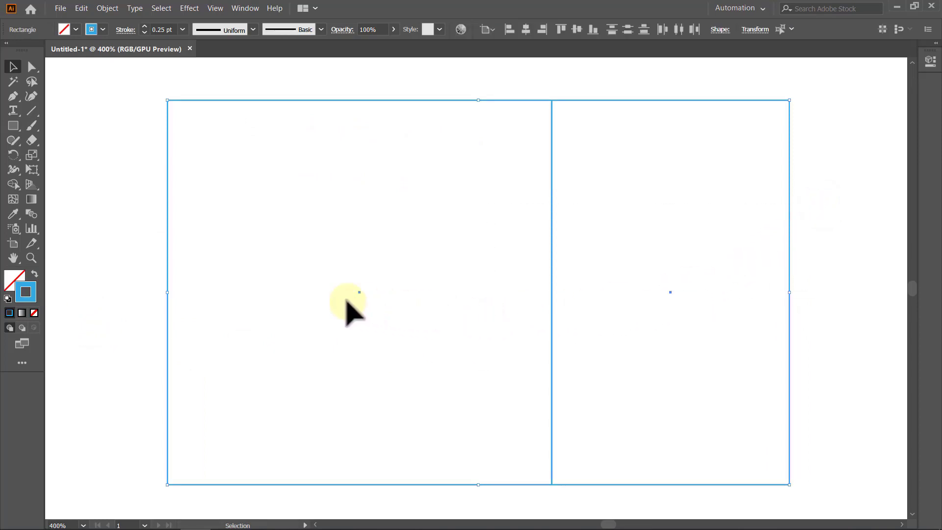
pyautogui.doubleClick(14, 155)
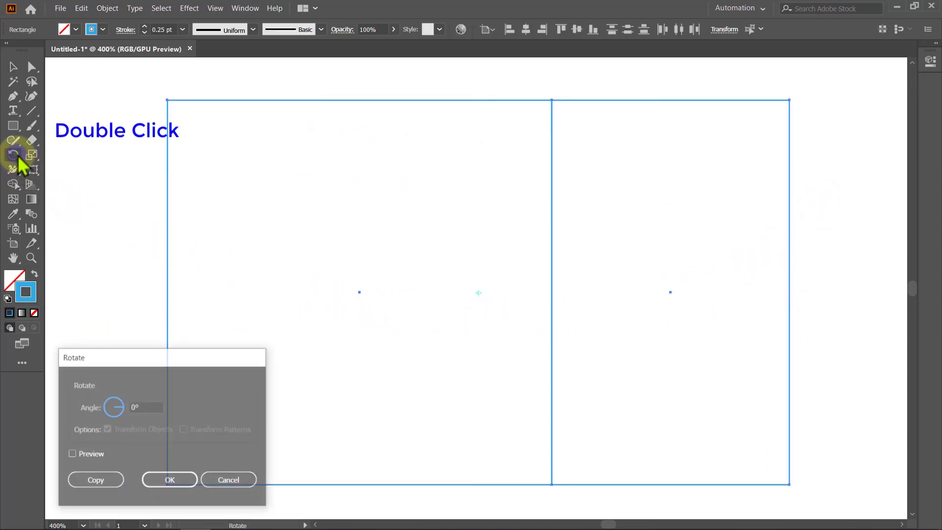
pyautogui.doubleClick(128, 407)
pyautogui.write('270')
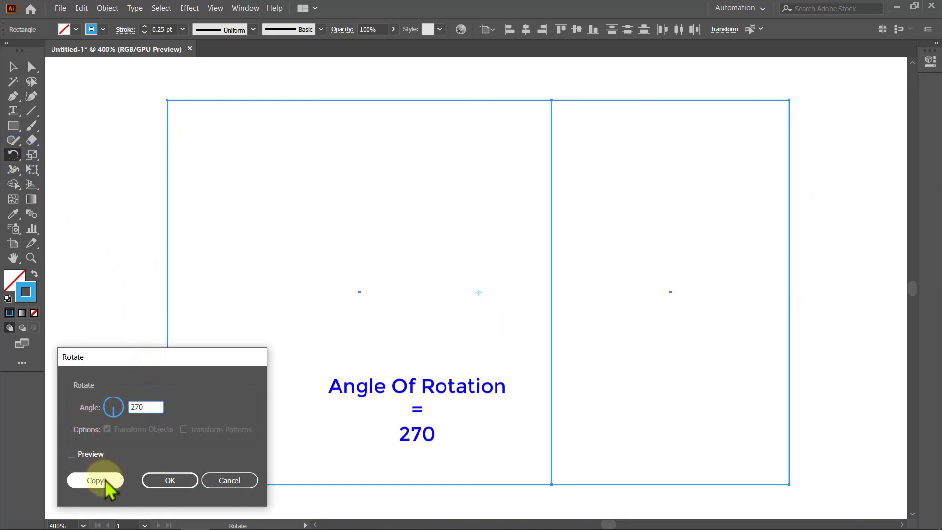
pyautogui.click(102, 482)
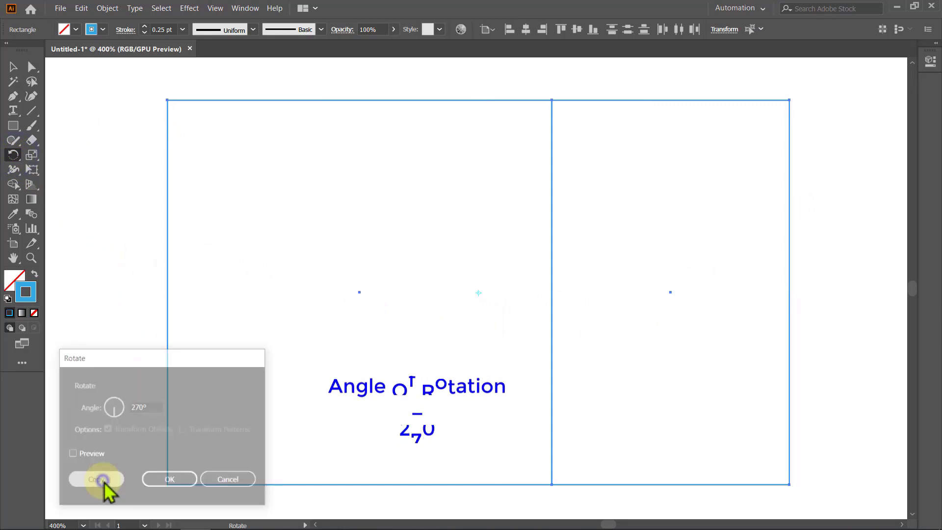
# Move and proportionally scale the rotated copy to fill the frame's right column
pyautogui.press('v')
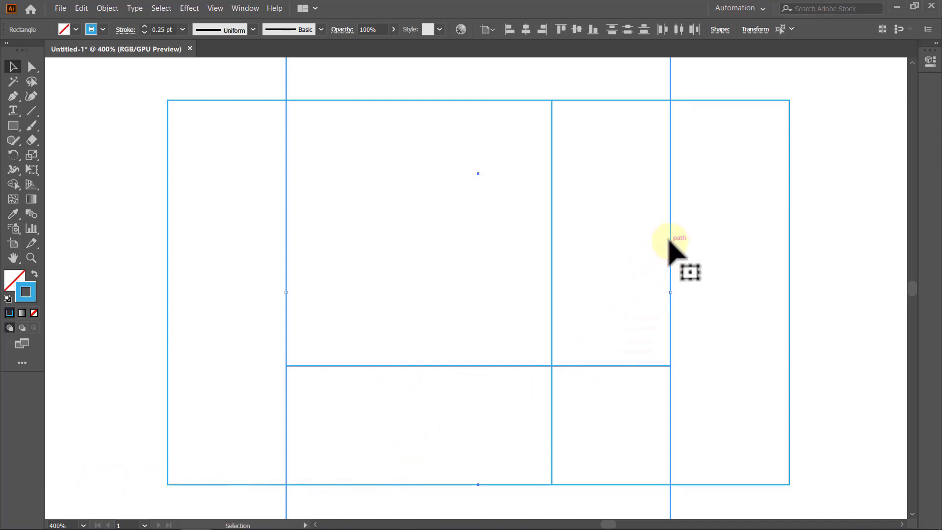
pyautogui.moveTo(669, 241); pyautogui.dragTo(594, 392)
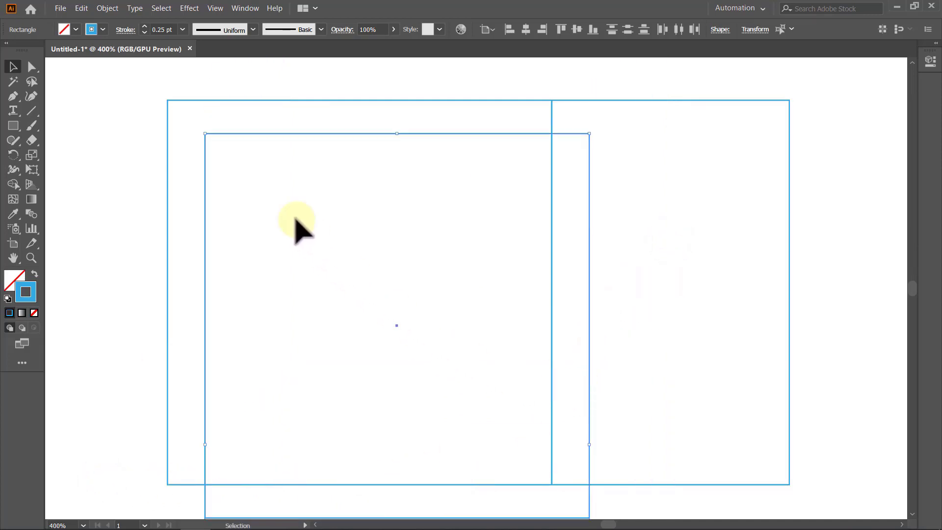
pyautogui.moveTo(205, 133); pyautogui.dragTo(368, 306)
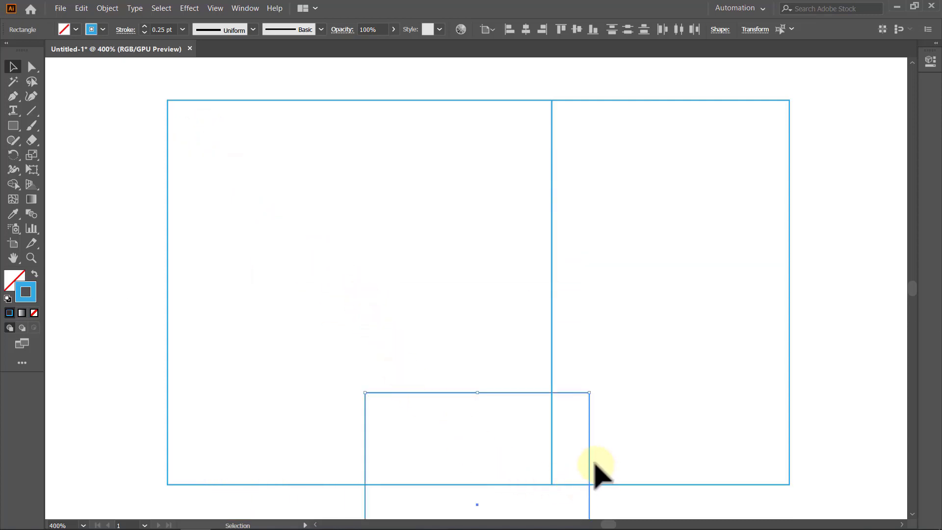
pyautogui.moveTo(589, 462)
pyautogui.mouseDown()
pyautogui.moveTo(788, 169)
pyautogui.moveTo(791, 177)
pyautogui.mouseUp()
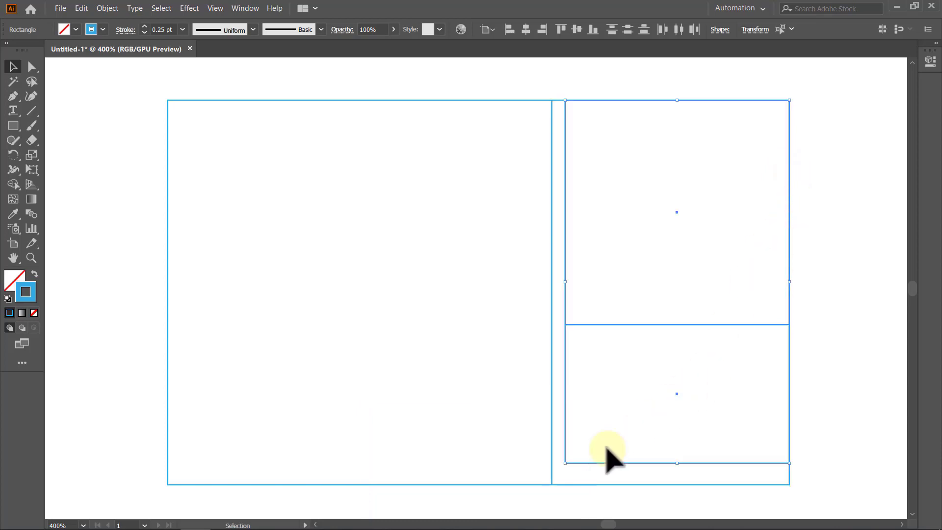
pyautogui.moveTo(565, 463); pyautogui.dragTo(552, 486)
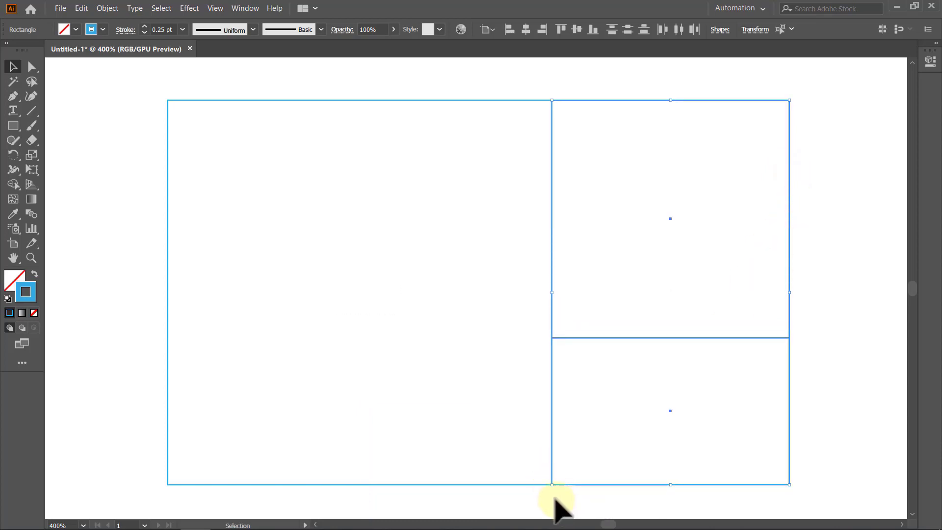
# Make a 270° rotated copy and fit it into the bottom-right rectangle
pyautogui.doubleClick(15, 156)
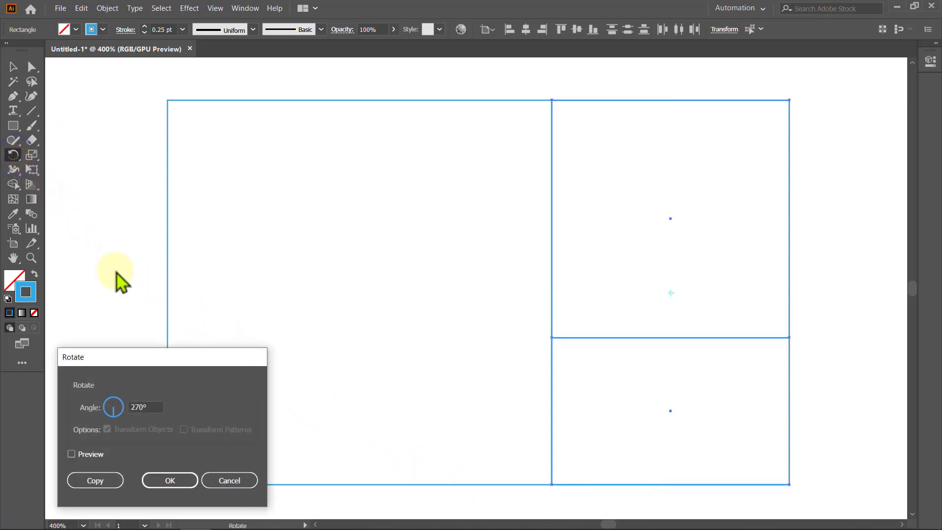
pyautogui.click(109, 483)
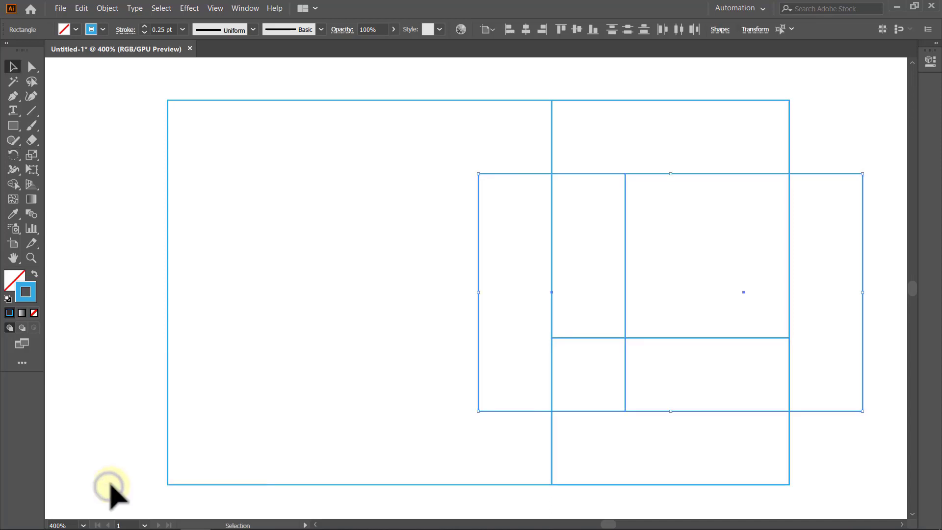
pyautogui.moveTo(860, 354); pyautogui.dragTo(799, 435)
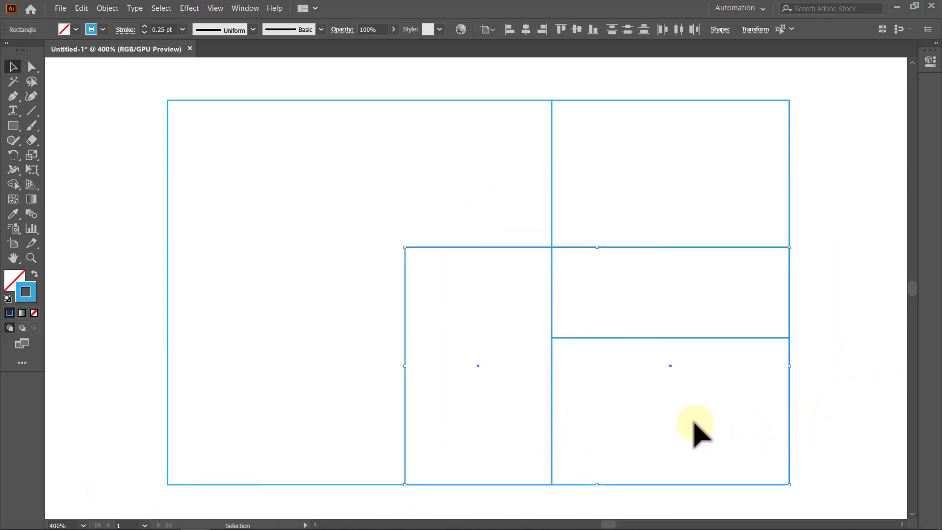
pyautogui.moveTo(405, 247)
pyautogui.mouseDown()
pyautogui.moveTo(462, 310)
pyautogui.moveTo(506, 340)
pyautogui.mouseUp()
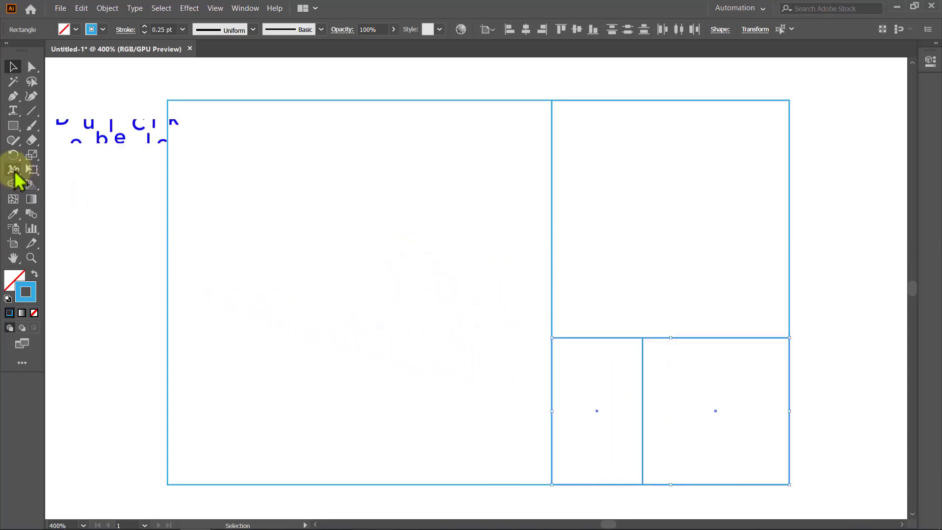
# Make another 270° rotated copy and scale it into the lower-left slot
pyautogui.doubleClick(13, 154)
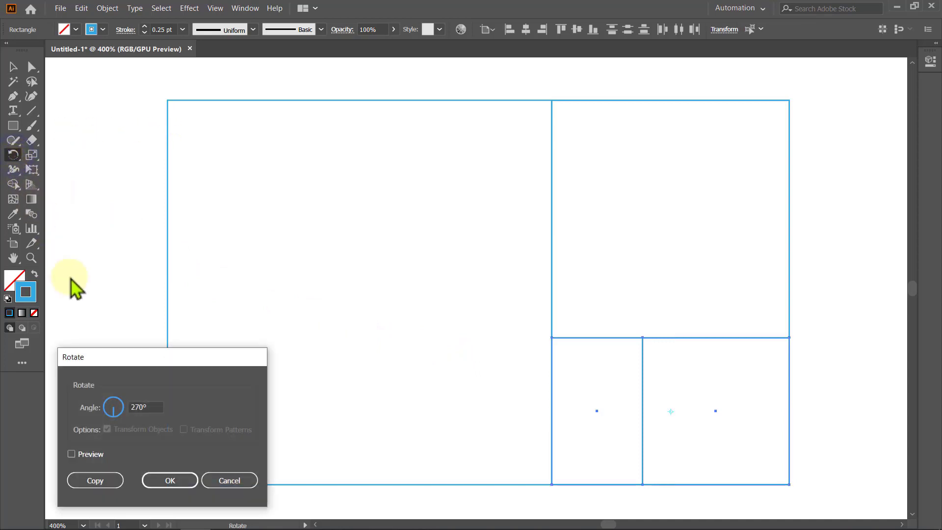
pyautogui.click(89, 482)
pyautogui.press('v')
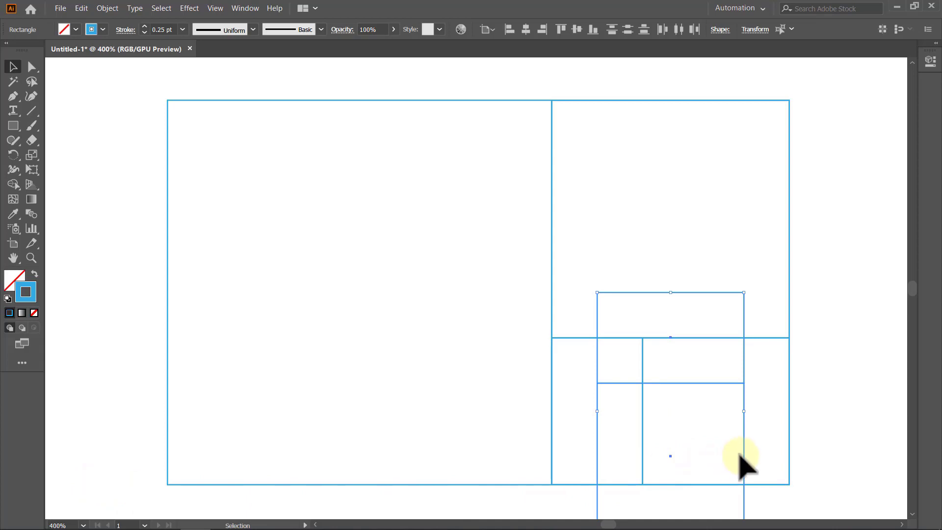
pyautogui.moveTo(741, 450); pyautogui.dragTo(698, 406)
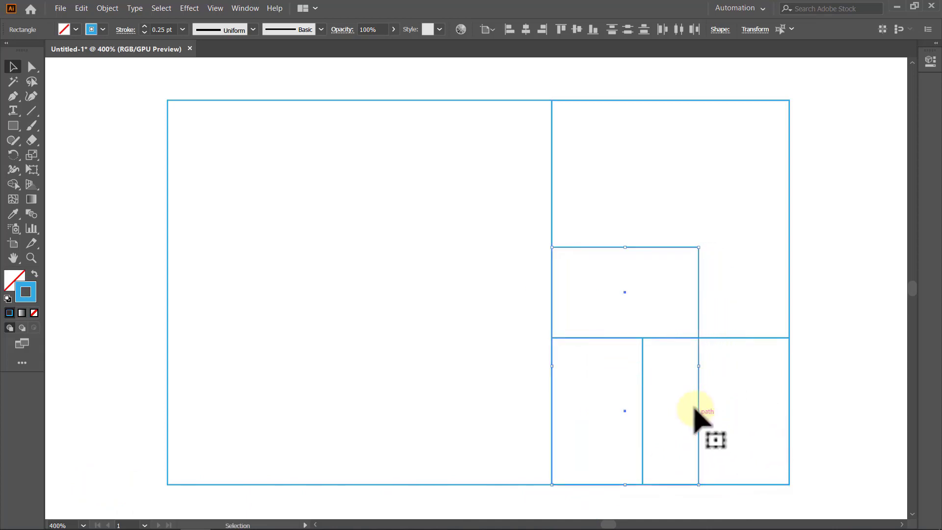
pyautogui.moveTo(699, 247); pyautogui.dragTo(643, 337)
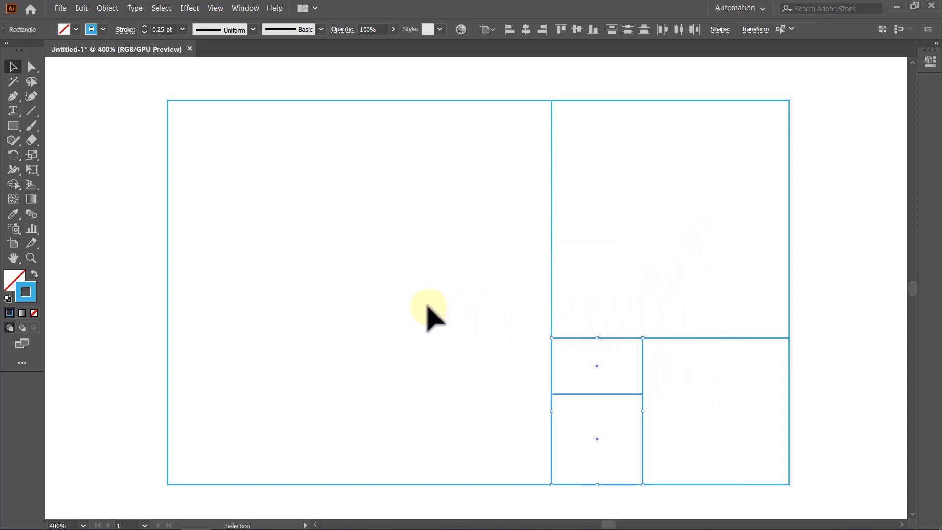
# Make a 270° rotated copy and shrink it into the small upper slot
pyautogui.doubleClick(13, 155)
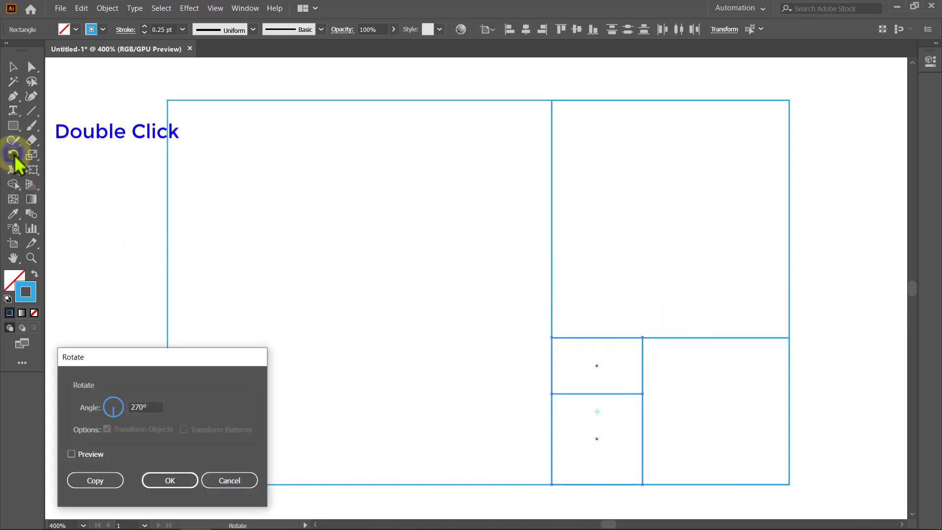
pyautogui.click(89, 488)
pyautogui.press('v')
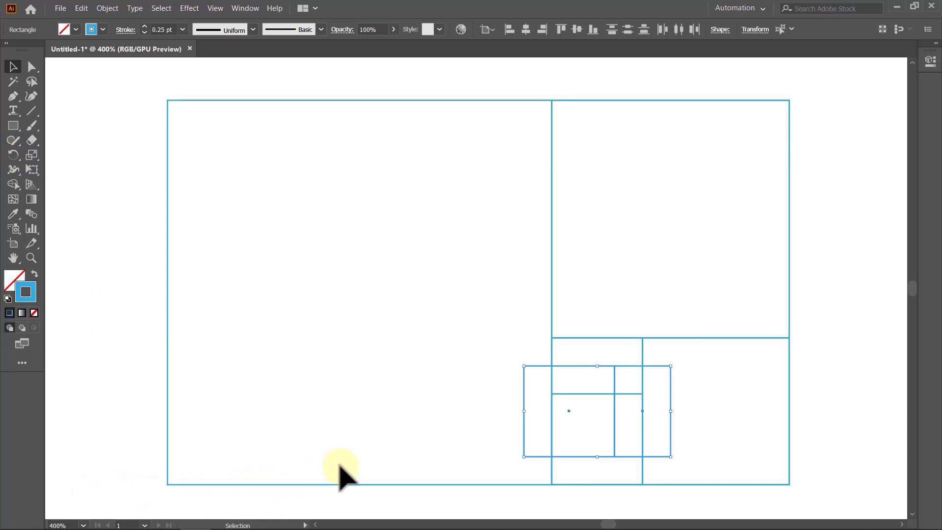
pyautogui.moveTo(526, 400)
pyautogui.mouseDown()
pyautogui.moveTo(552, 374)
pyautogui.moveTo(525, 398)
pyautogui.mouseUp()
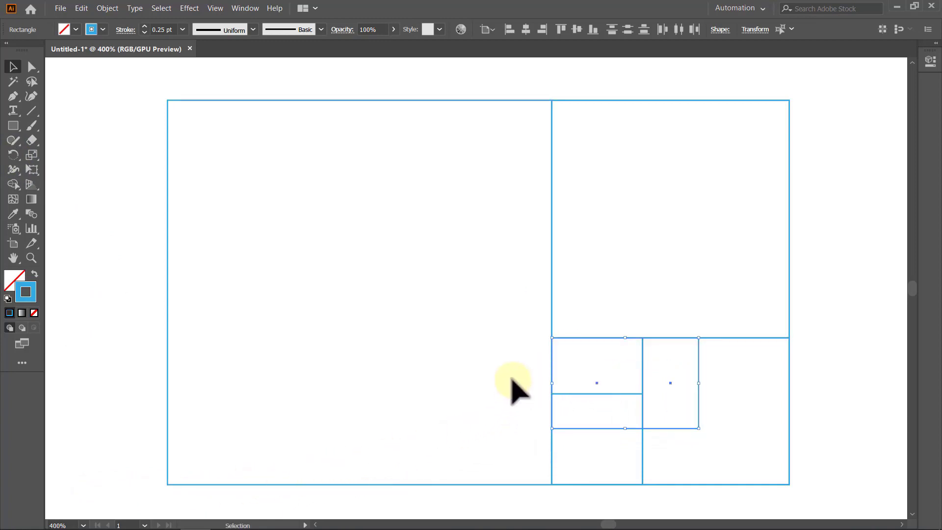
pyautogui.moveTo(698, 428); pyautogui.dragTo(643, 394)
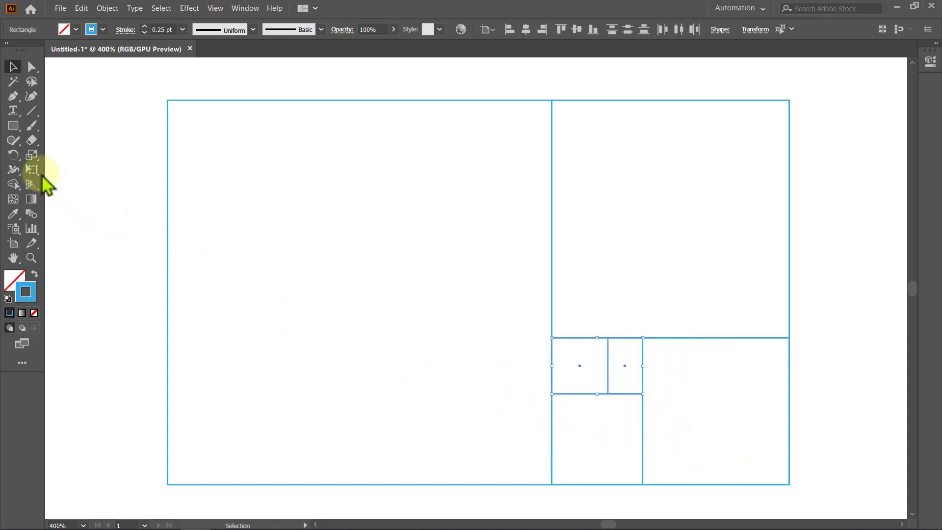
# Make a smaller 270° rotated copy and fit it into the next empty slot
pyautogui.doubleClick(14, 155)
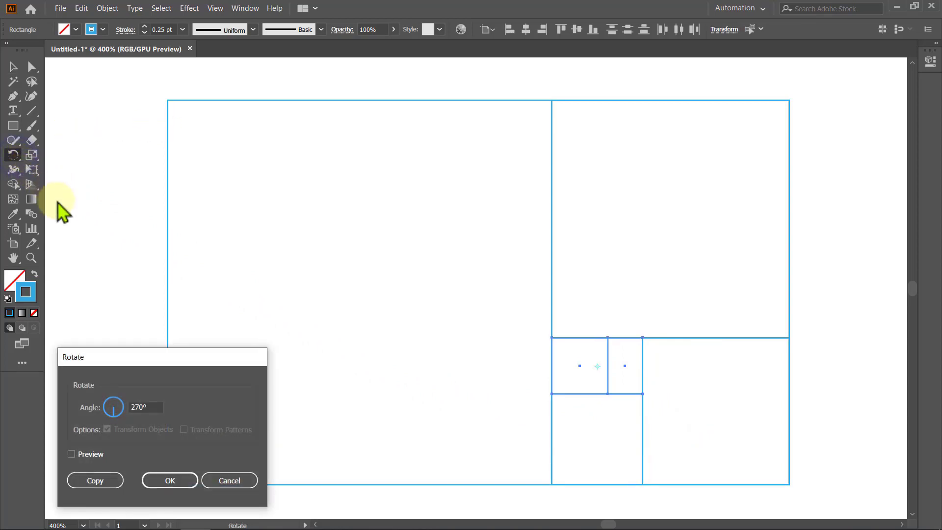
pyautogui.click(108, 480)
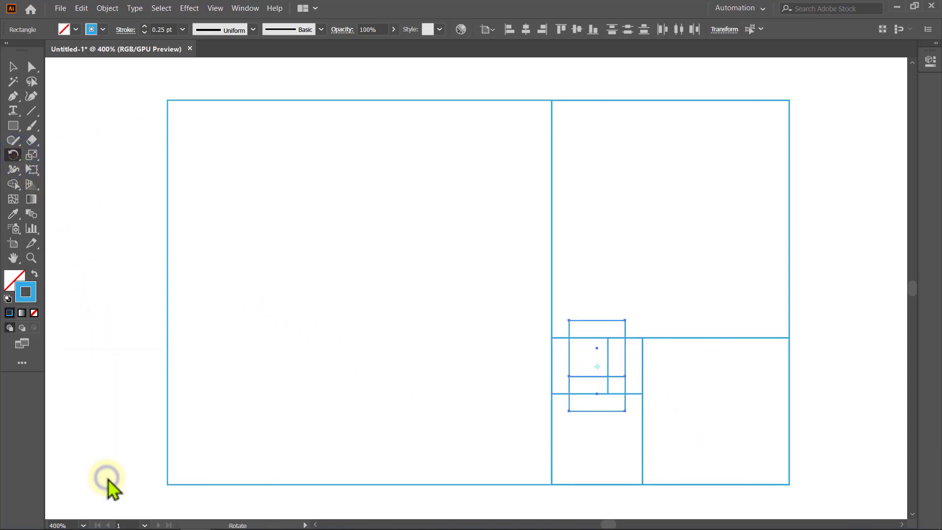
pyautogui.press('v')
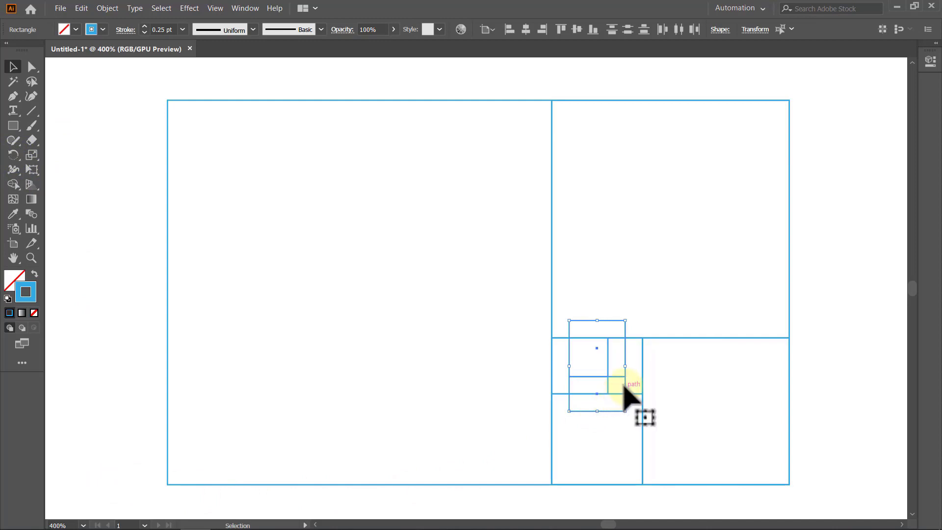
pyautogui.moveTo(623, 386); pyautogui.dragTo(644, 403)
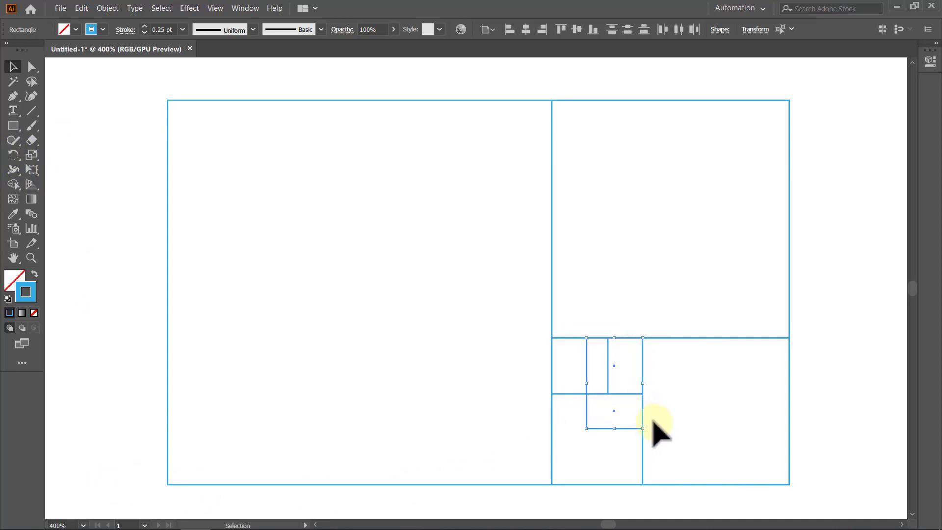
pyautogui.moveTo(587, 428); pyautogui.dragTo(608, 394)
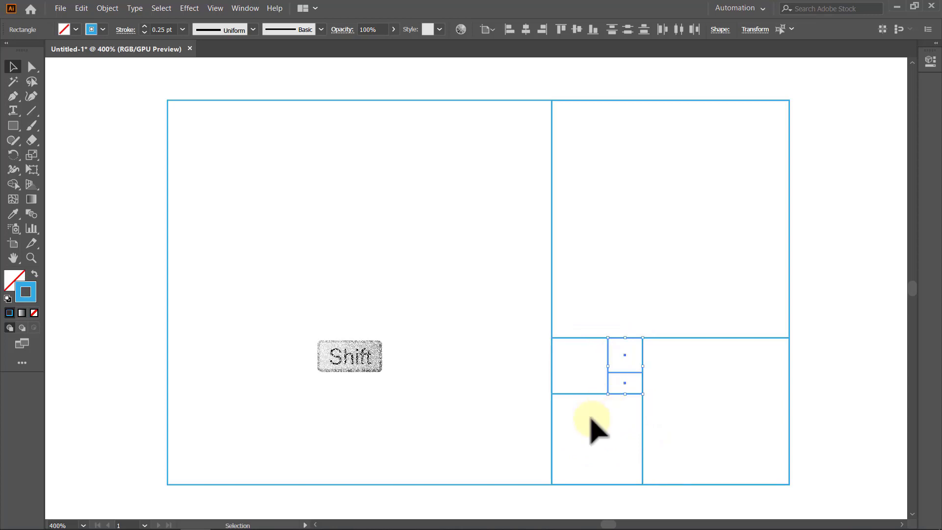
# Make a tiny 270° rotated copy and fit it into the last slot
pyautogui.doubleClick(14, 154)
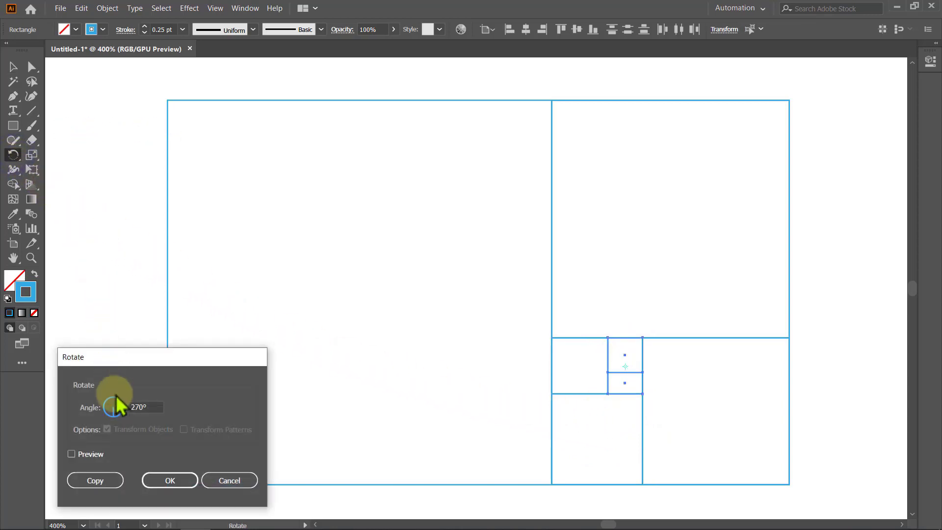
pyautogui.click(95, 481)
pyautogui.press('v')
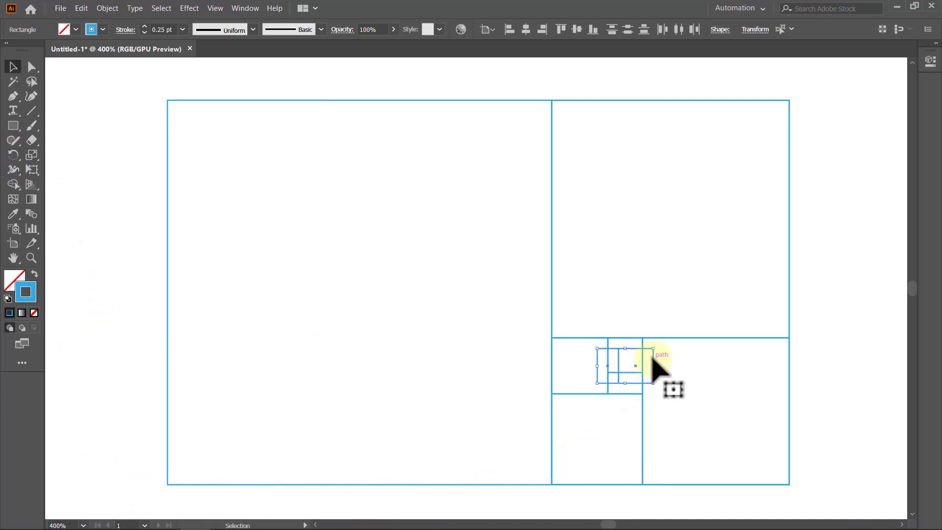
pyautogui.moveTo(652, 357); pyautogui.dragTo(643, 370)
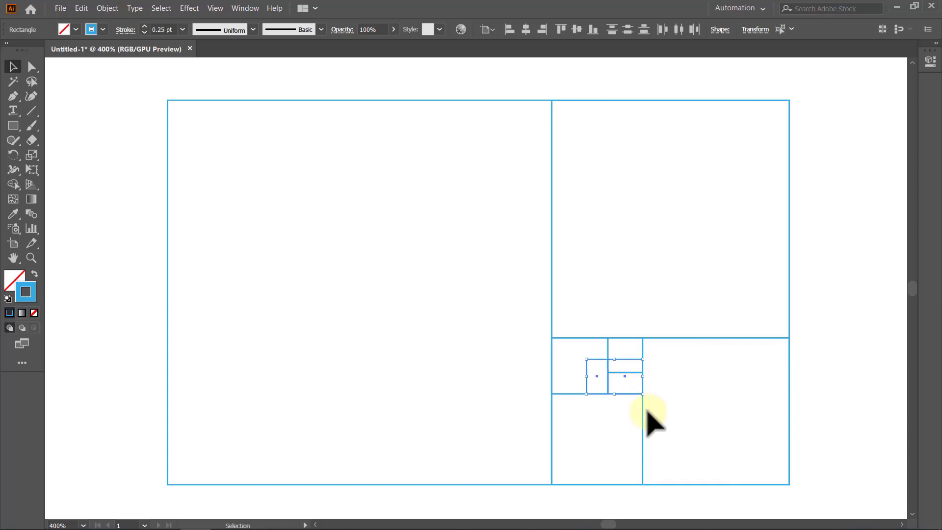
pyautogui.moveTo(587, 360); pyautogui.dragTo(608, 372)
# Group all the golden-ratio grid rectangles together
pyautogui.click(845, 364)
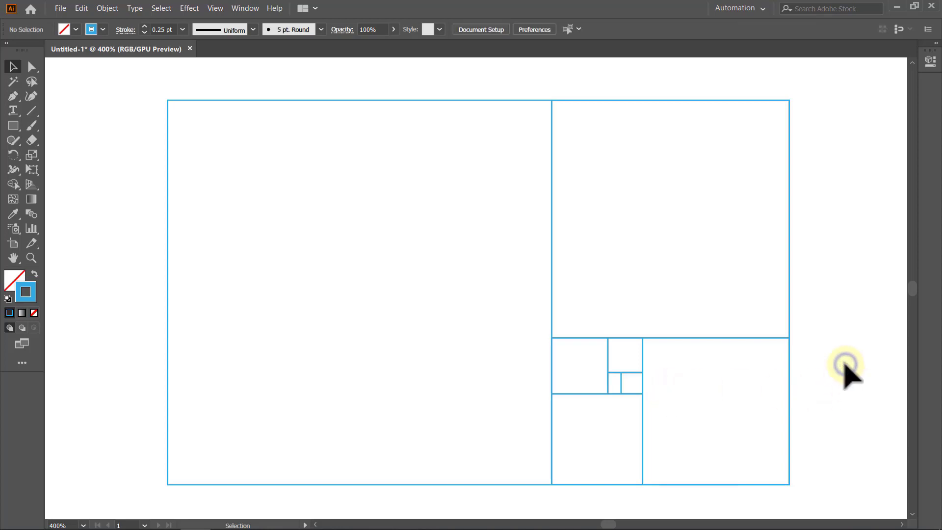
pyautogui.moveTo(841, 175)
pyautogui.mouseDown()
pyautogui.moveTo(752, 374)
pyautogui.moveTo(347, 412)
pyautogui.mouseUp()
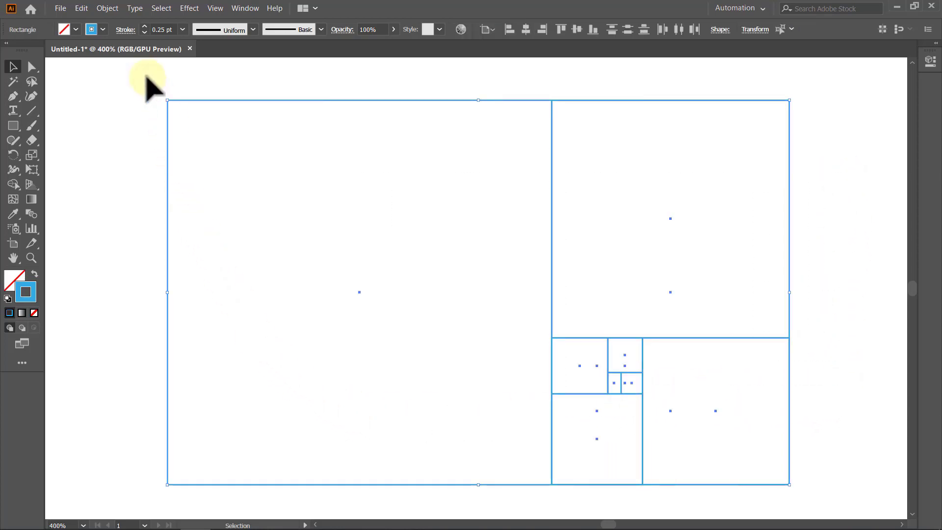
pyautogui.click(108, 8)
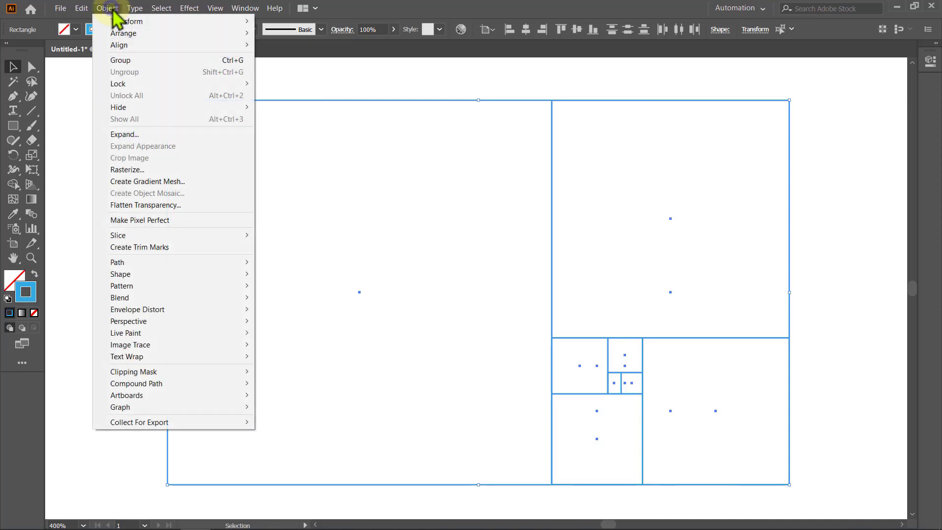
pyautogui.click(120, 60)
pyautogui.click(112, 82)
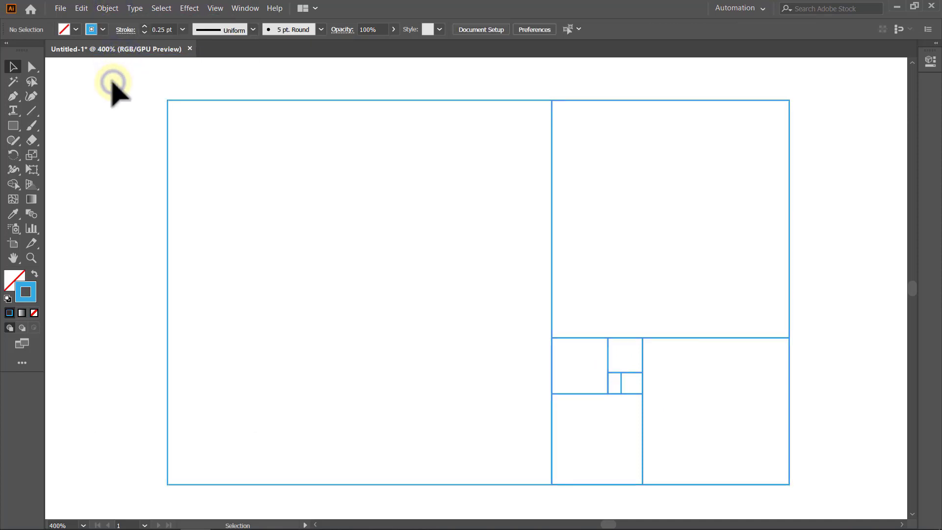
# Draw a red 0.5 pt circle inscribed in the grid's largest square
pyautogui.click(13, 125)
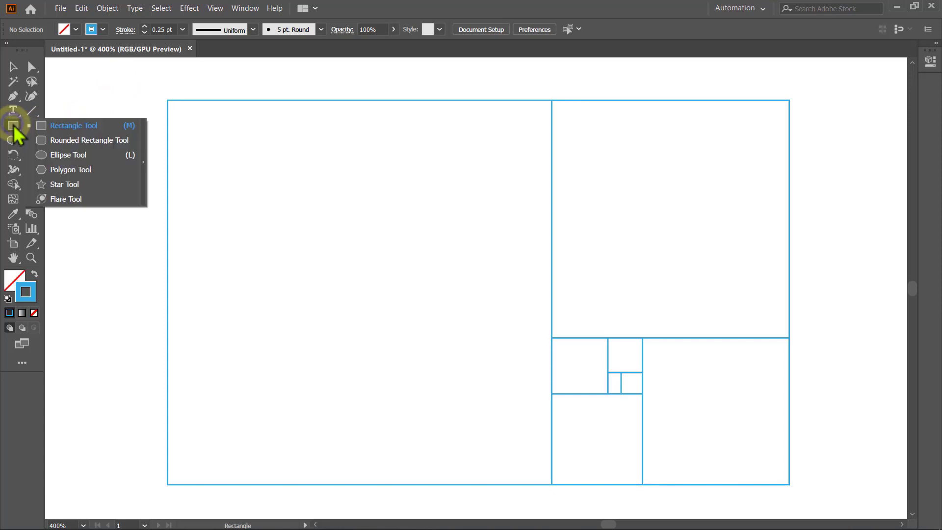
pyautogui.click(54, 156)
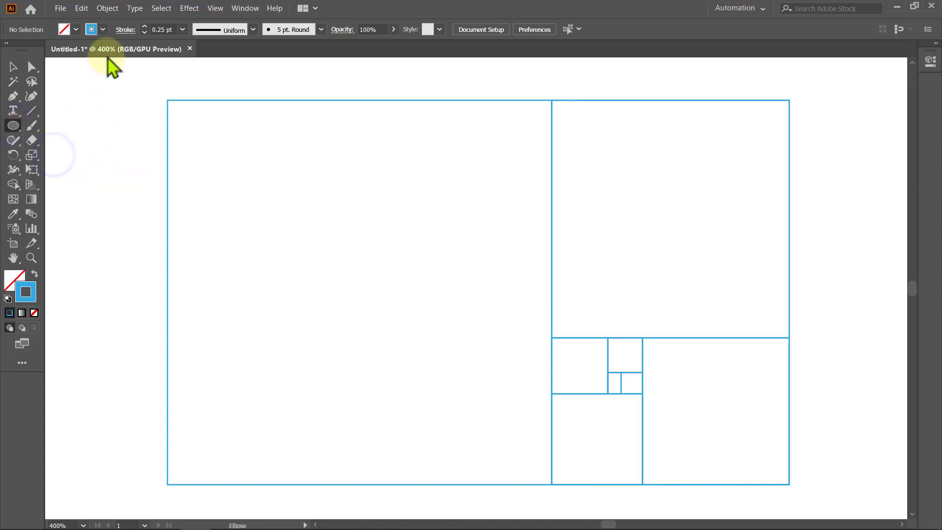
pyautogui.click(104, 30)
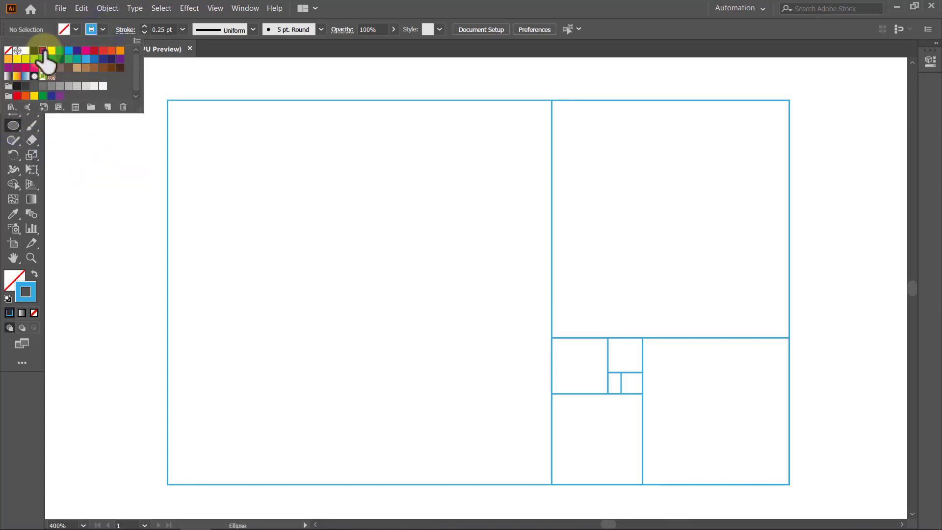
pyautogui.click(43, 51)
pyautogui.click(102, 30)
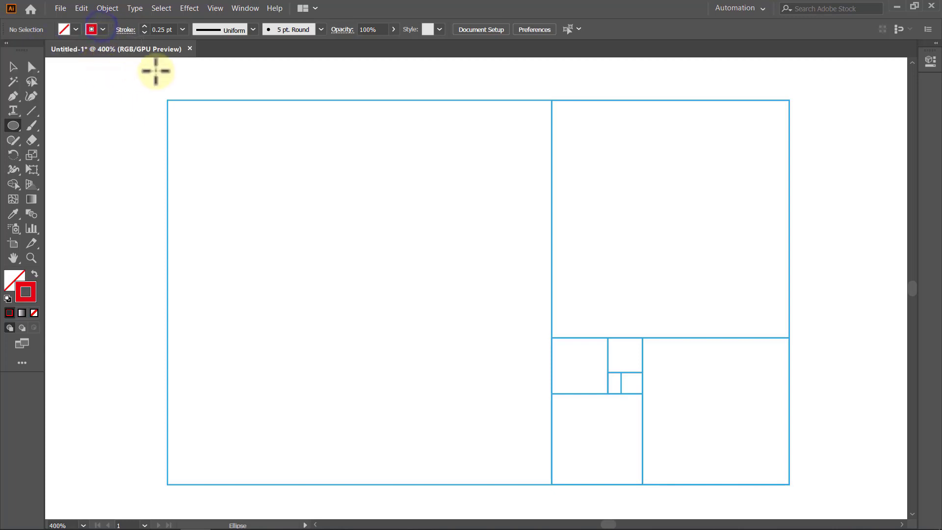
pyautogui.click(183, 30)
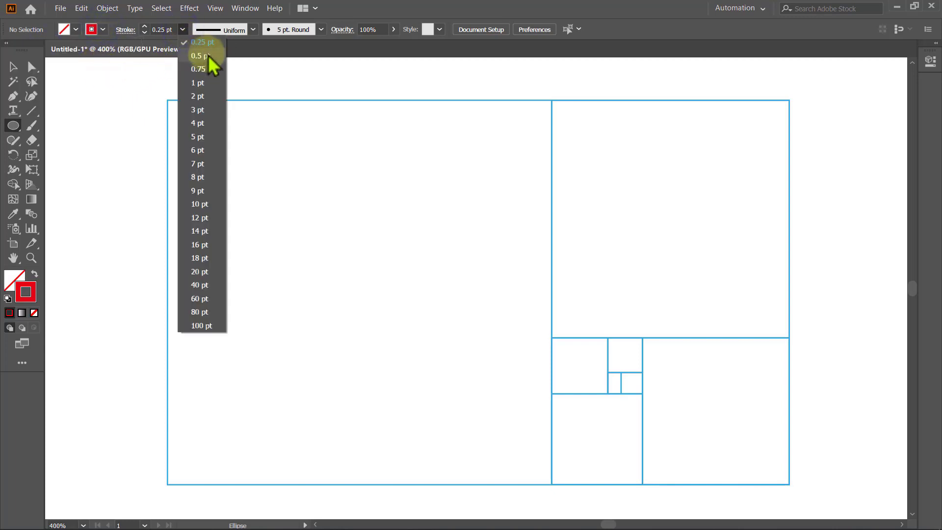
pyautogui.click(207, 69)
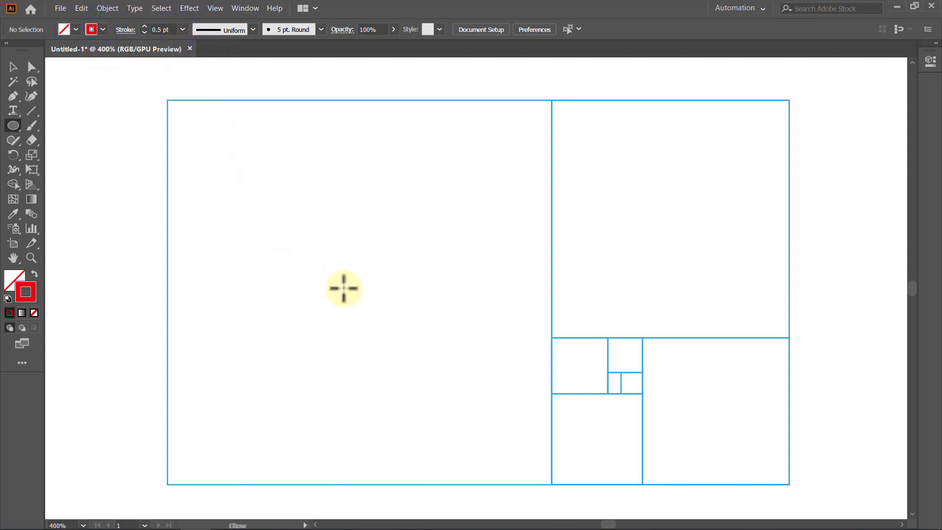
pyautogui.moveTo(360, 293); pyautogui.dragTo(280, 484)
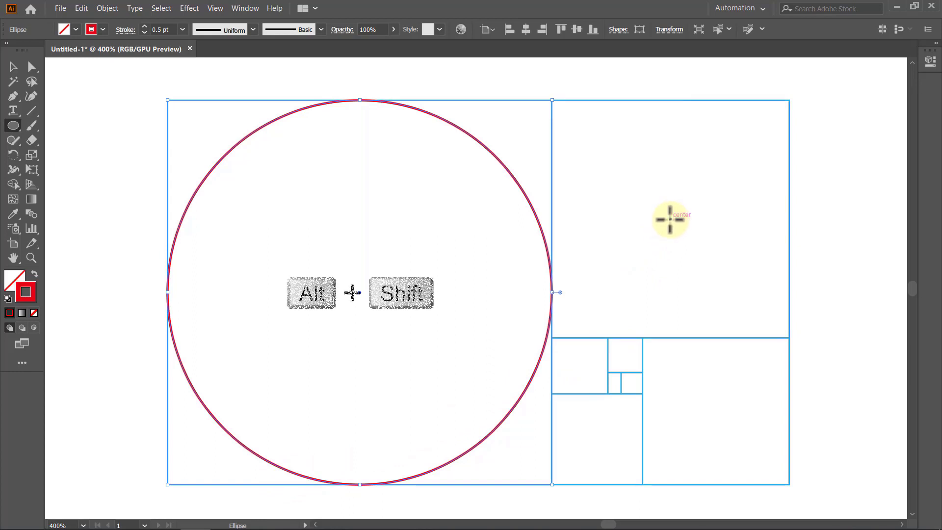
# Draw inscribed circles in the upper-right, lower-right, bottom-middle and three smallest squares
pyautogui.moveTo(670, 219); pyautogui.dragTo(713, 338)
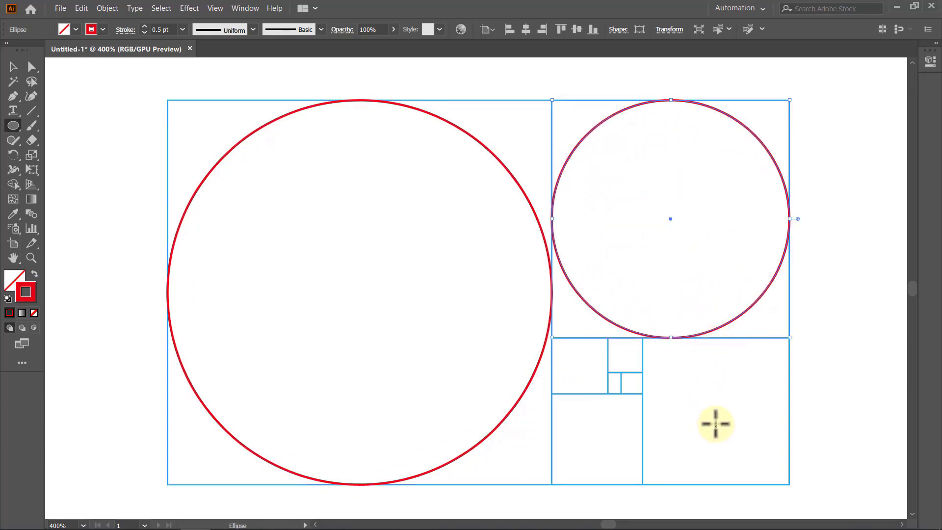
pyautogui.moveTo(716, 411)
pyautogui.mouseDown()
pyautogui.moveTo(711, 440)
pyautogui.moveTo(682, 485)
pyautogui.mouseUp()
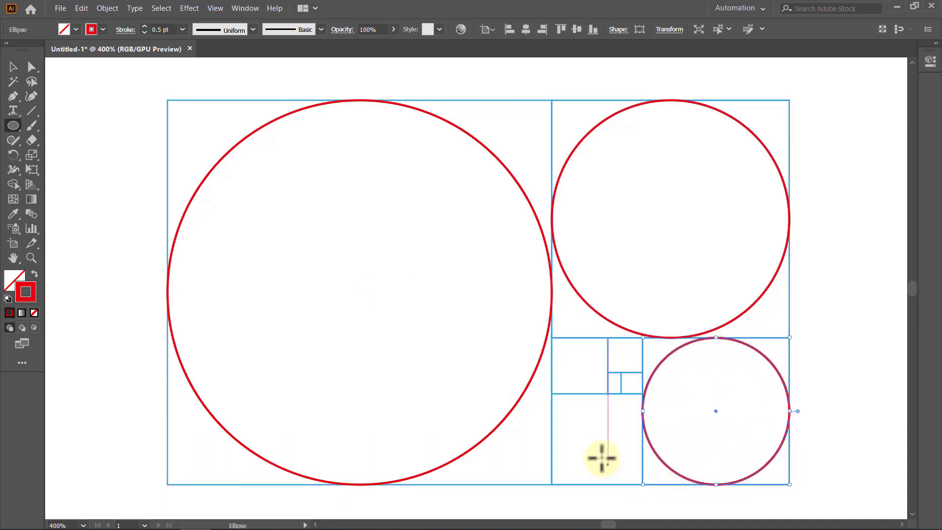
pyautogui.moveTo(597, 440); pyautogui.dragTo(551, 457)
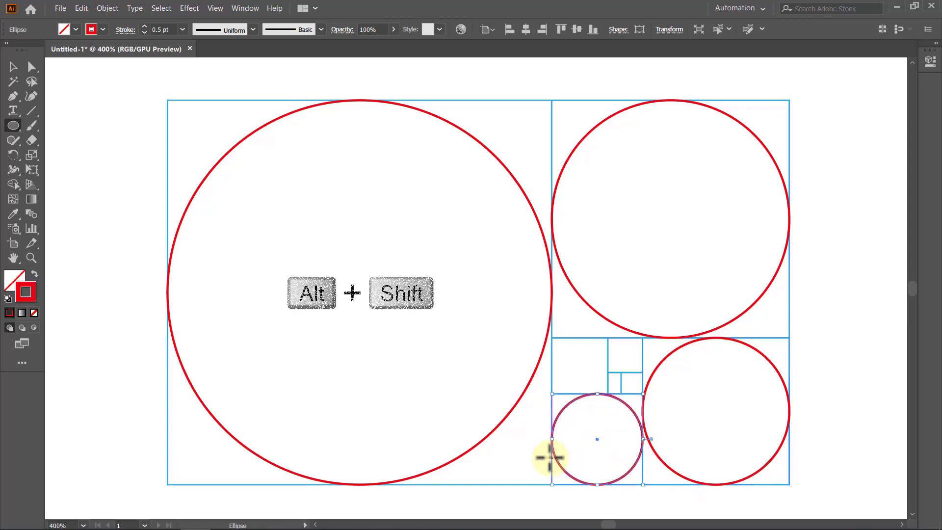
pyautogui.hotkey('alt', 'shift')
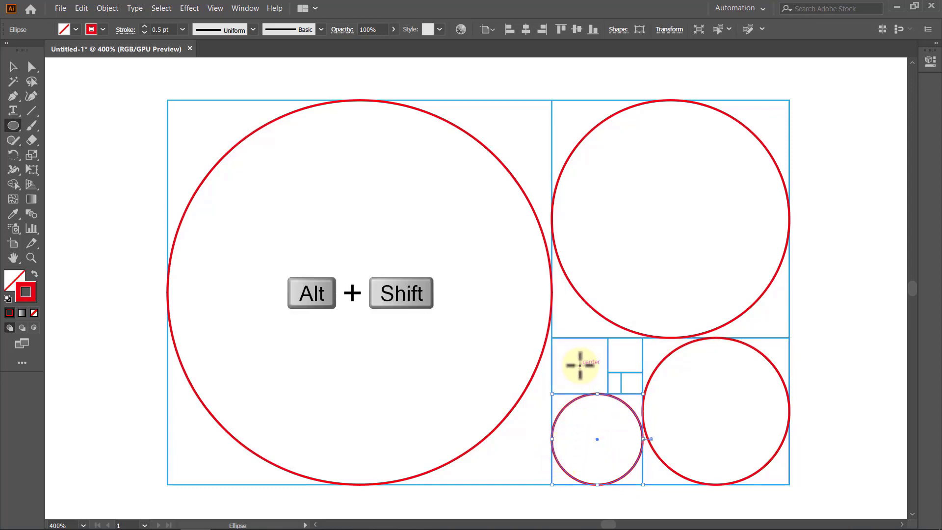
pyautogui.moveTo(579, 367); pyautogui.dragTo(582, 396)
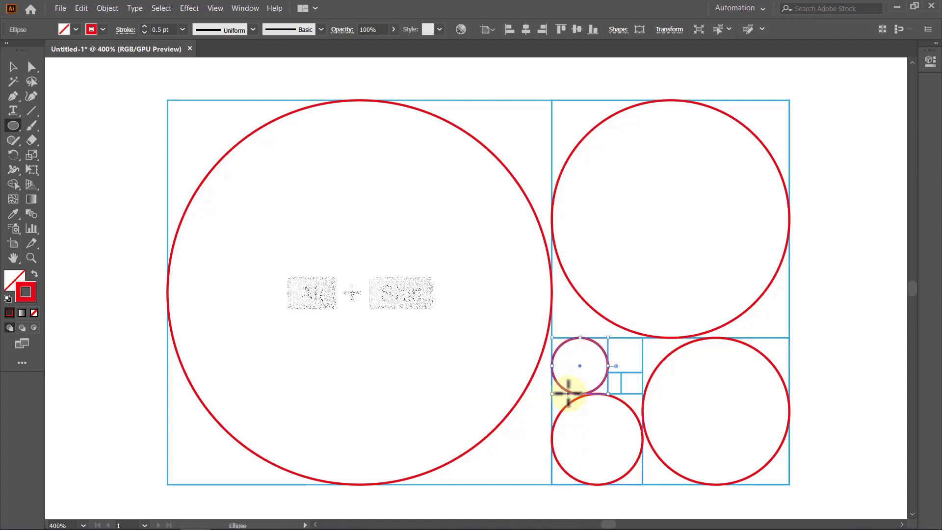
pyautogui.hotkey('alt', 'shift')
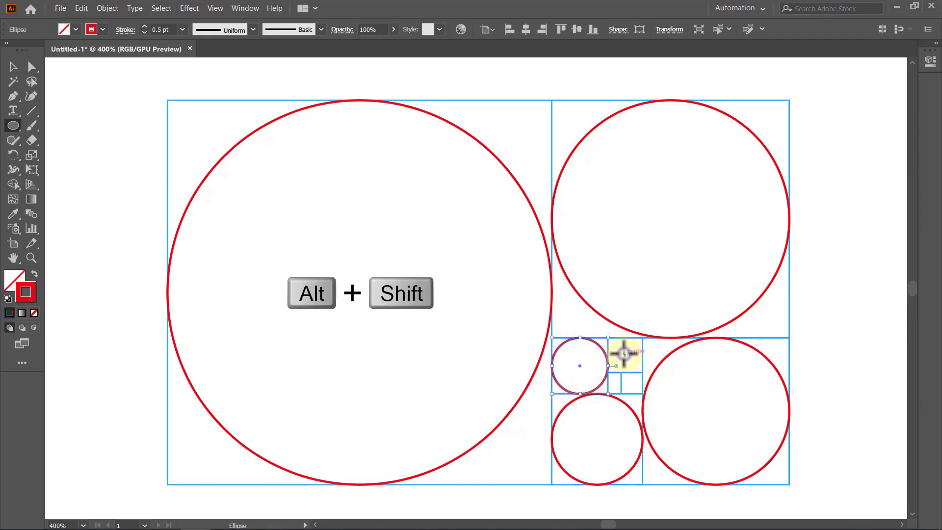
pyautogui.moveTo(624, 355); pyautogui.dragTo(638, 363)
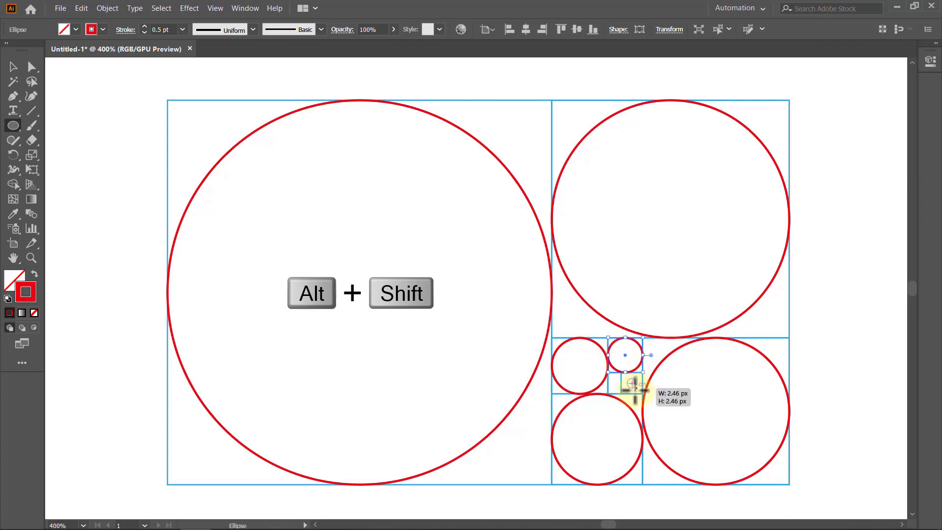
pyautogui.moveTo(636, 394); pyautogui.dragTo(638, 395)
pyautogui.press('v')
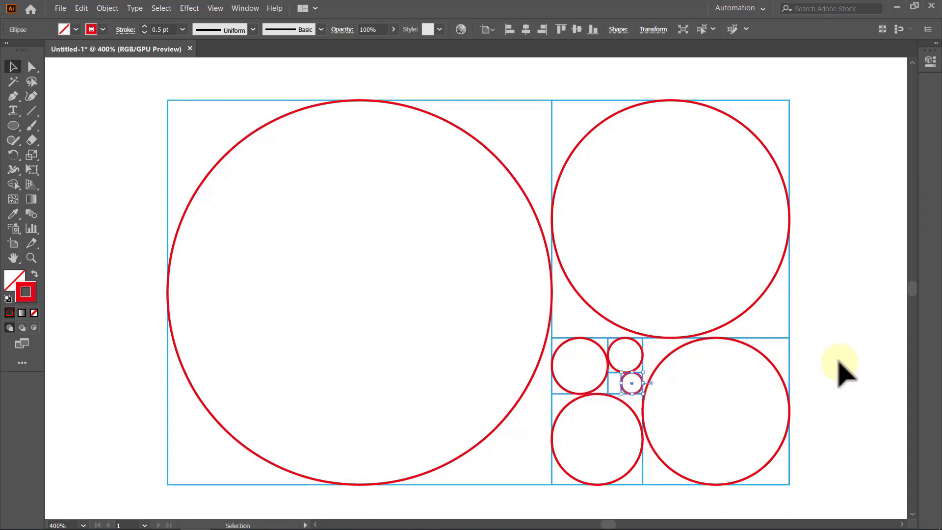
pyautogui.click(839, 368)
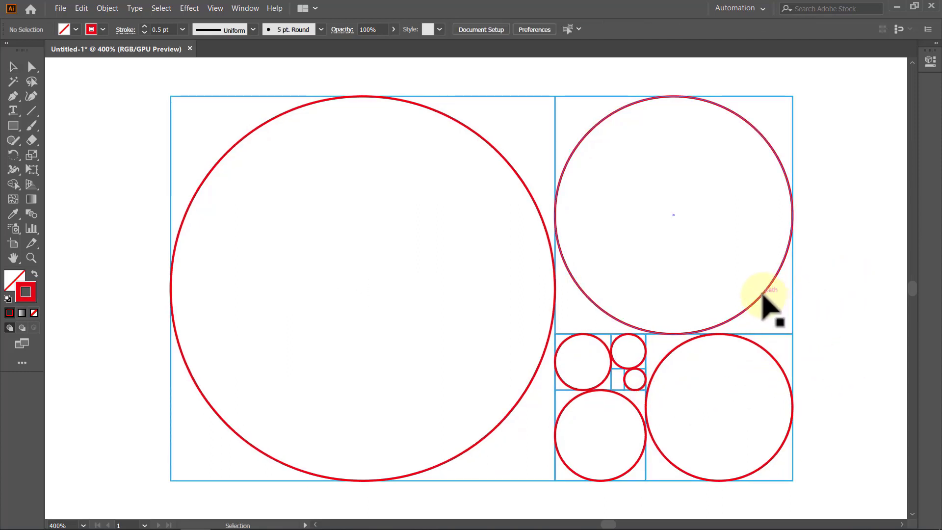
# Move the upper-right, lower-right and bottom circles inside the largest circle
pyautogui.moveTo(766, 300); pyautogui.dragTo(450, 353)
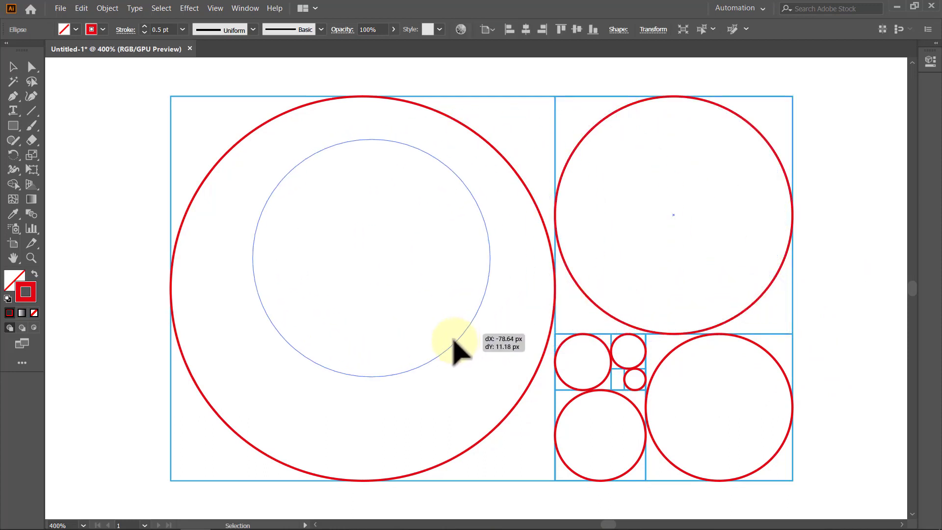
pyautogui.click(821, 284)
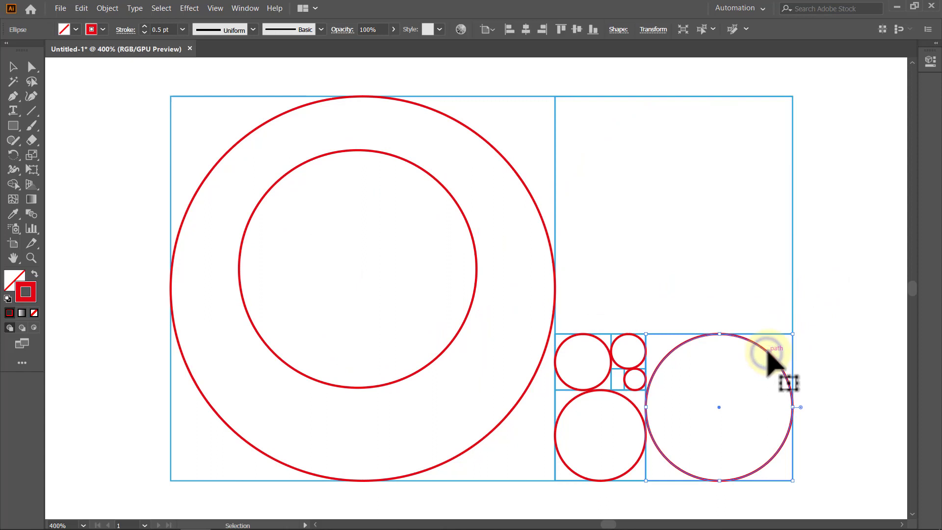
pyautogui.moveTo(774, 362); pyautogui.dragTo(410, 230)
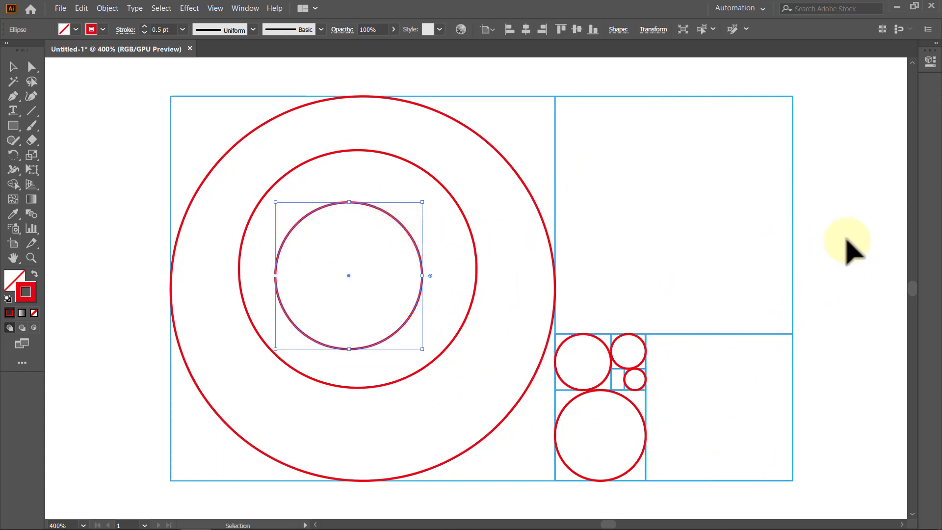
pyautogui.click(845, 241)
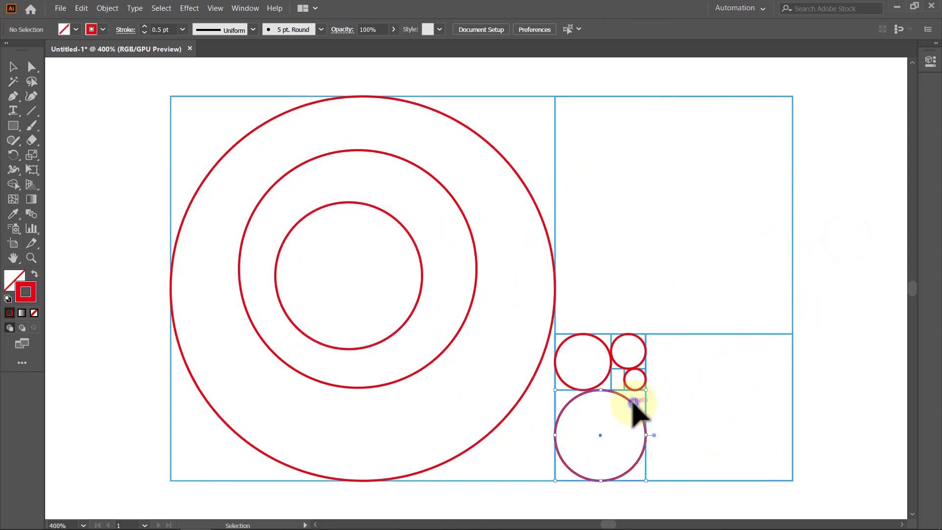
pyautogui.moveTo(633, 402); pyautogui.dragTo(383, 267)
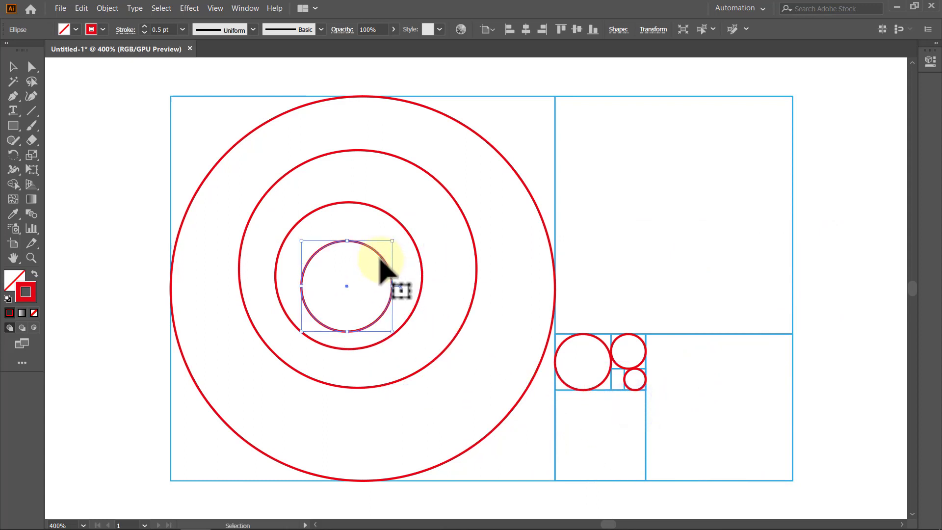
pyautogui.click(846, 306)
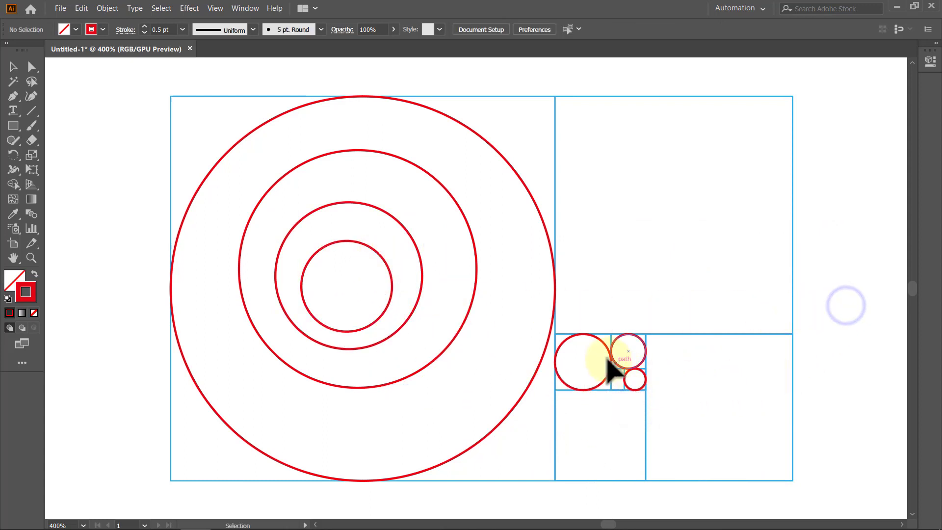
# Nest the next small circle inside, then delete the grid and leftover circles
pyautogui.moveTo(605, 346); pyautogui.dragTo(377, 278)
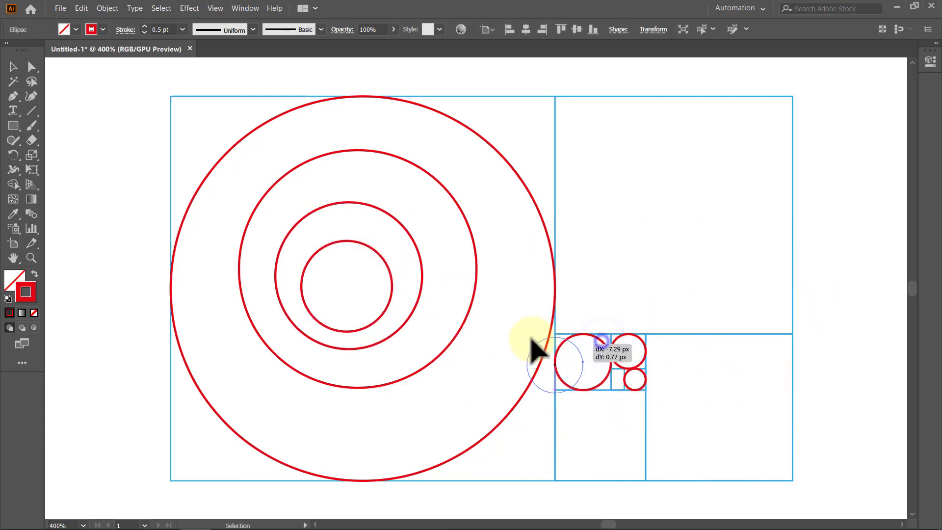
pyautogui.click(876, 285)
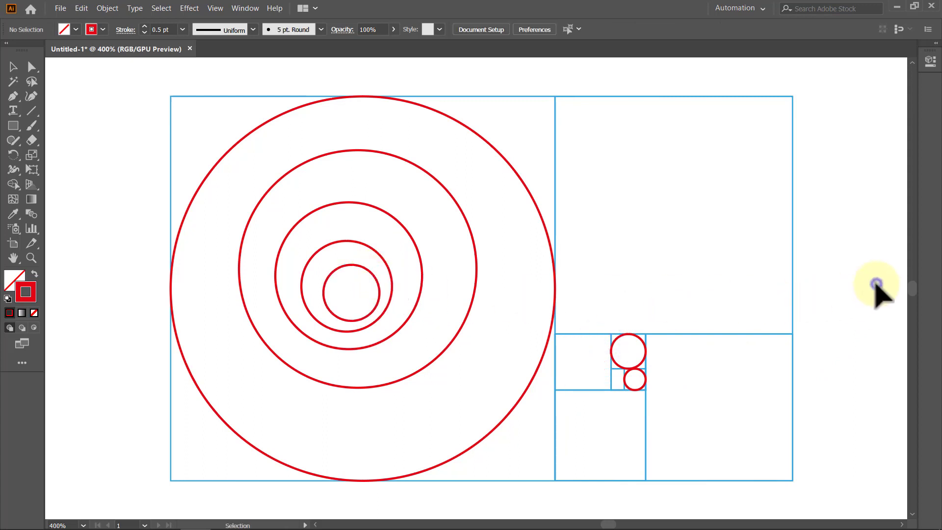
pyautogui.moveTo(844, 312); pyautogui.dragTo(559, 432)
pyautogui.press('Delete')
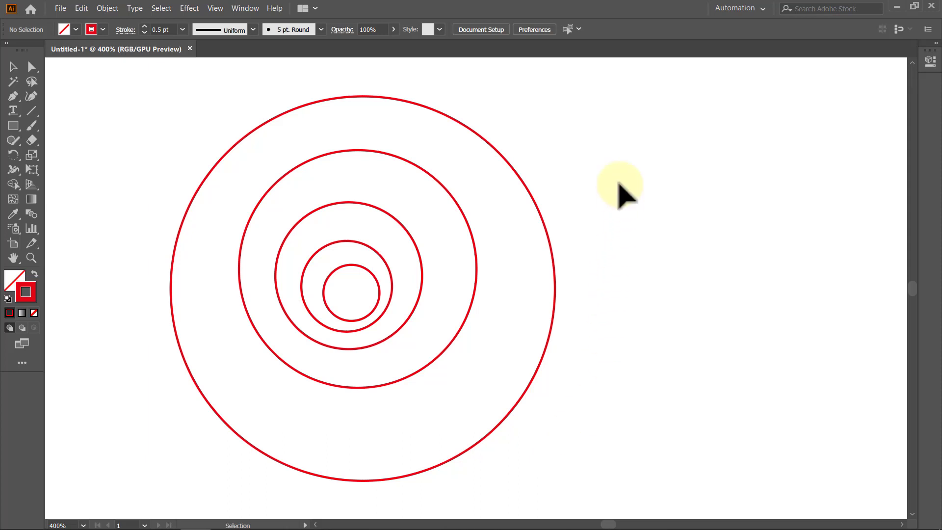
# Align all circles to the selection, centred horizontally and vertically
pyautogui.moveTo(619, 185); pyautogui.dragTo(174, 405)
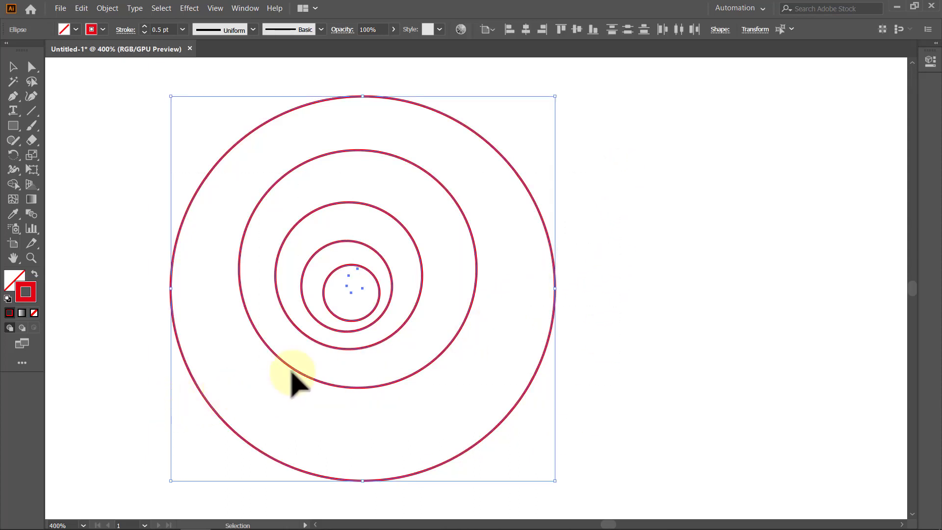
pyautogui.click(490, 30)
pyautogui.click(506, 45)
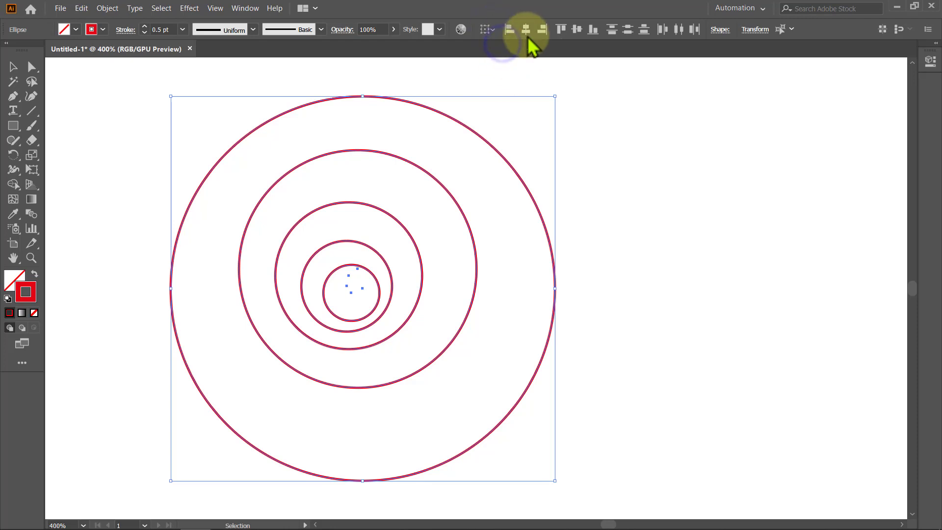
pyautogui.click(527, 29)
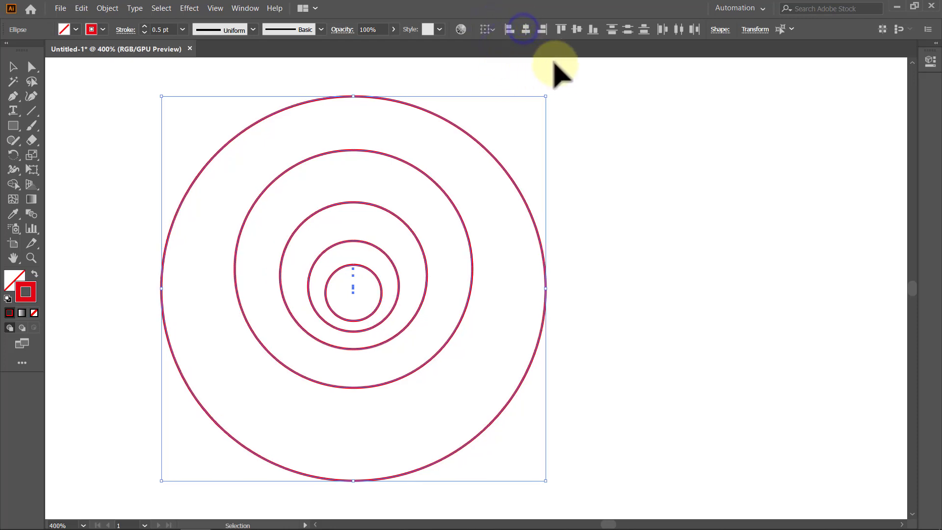
pyautogui.click(576, 29)
pyautogui.click(590, 107)
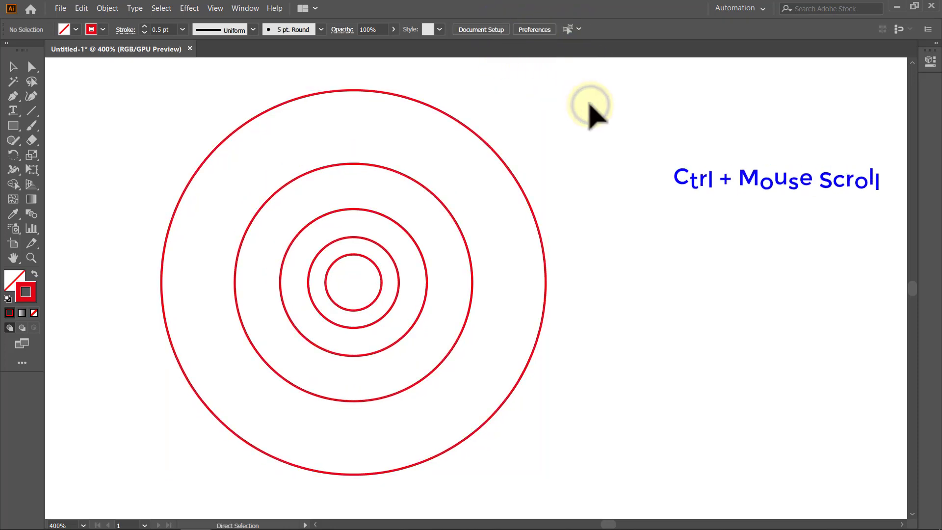
# Pan the view and select all five concentric circles again
pyautogui.keyDown('ctrl'); pyautogui.hscroll(-2, 590, 107); pyautogui.keyUp('ctrl')
pyautogui.keyDown('ctrl'); pyautogui.hscroll(-2, 590, 107); pyautogui.keyUp('ctrl')
pyautogui.keyDown('ctrl'); pyautogui.hscroll(-1, 590, 107); pyautogui.keyUp('ctrl')
pyautogui.keyDown('ctrl'); pyautogui.hscroll(-1, 590, 107); pyautogui.keyUp('ctrl')
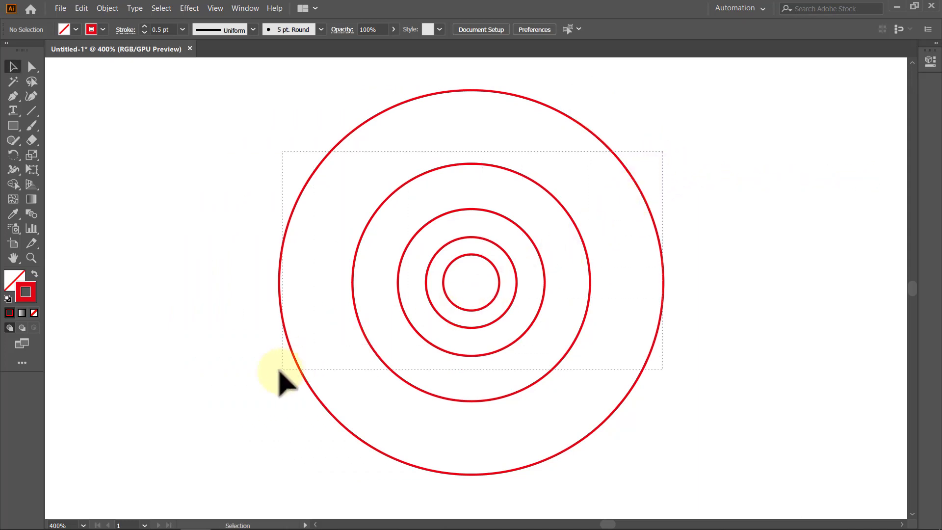
pyautogui.moveTo(649, 173); pyautogui.dragTo(278, 372)
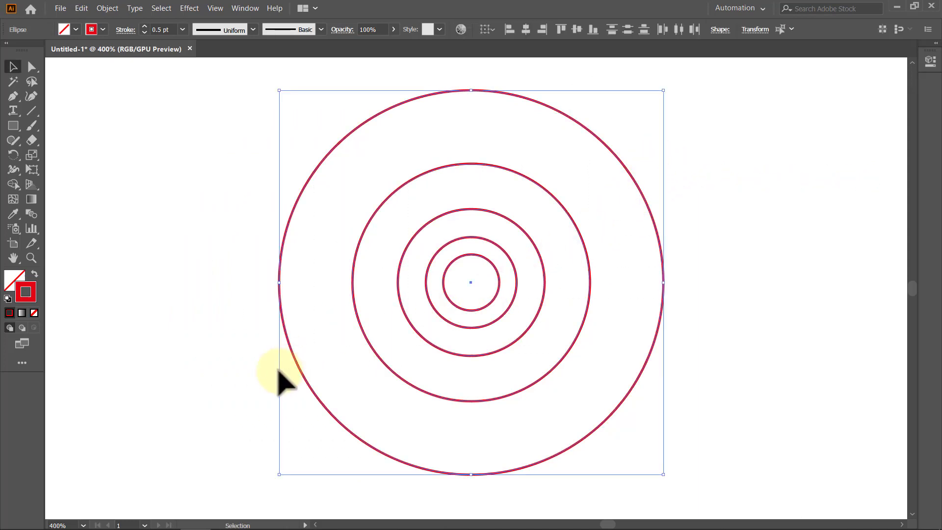
# Recolour the concentric circles' stroke blue and deselect them
pyautogui.click(103, 29)
pyautogui.click(78, 59)
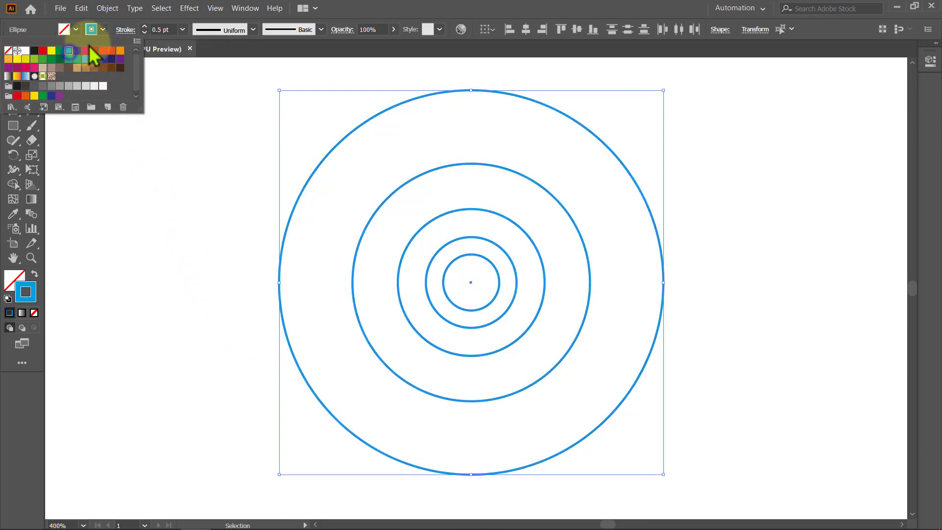
pyautogui.click(103, 29)
pyautogui.click(138, 108)
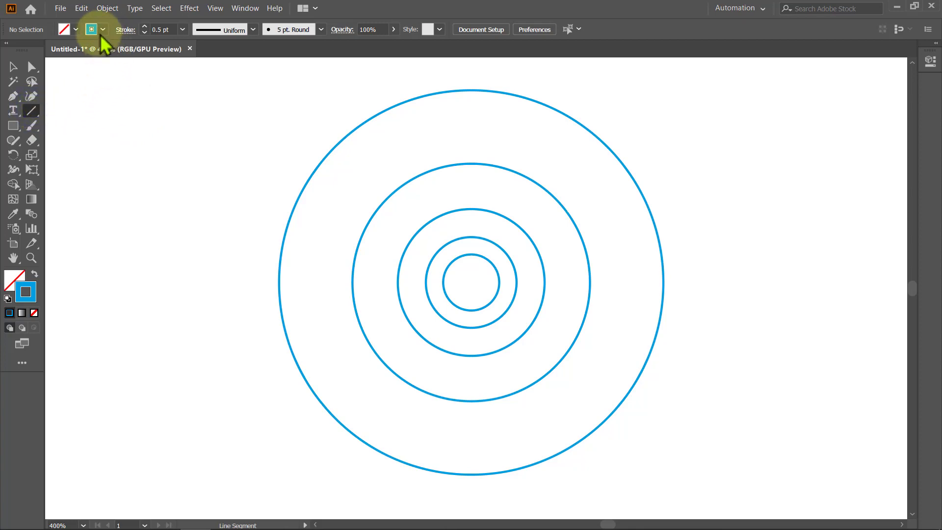
# Switch the stroke back to red and draw a horizontal line leftward from the rings' centre
pyautogui.click(103, 29)
pyautogui.click(43, 51)
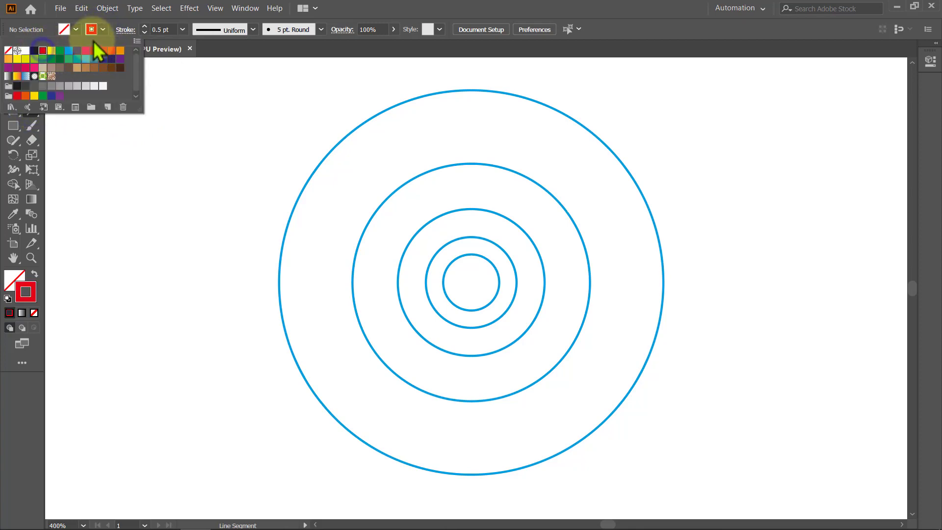
pyautogui.click(103, 28)
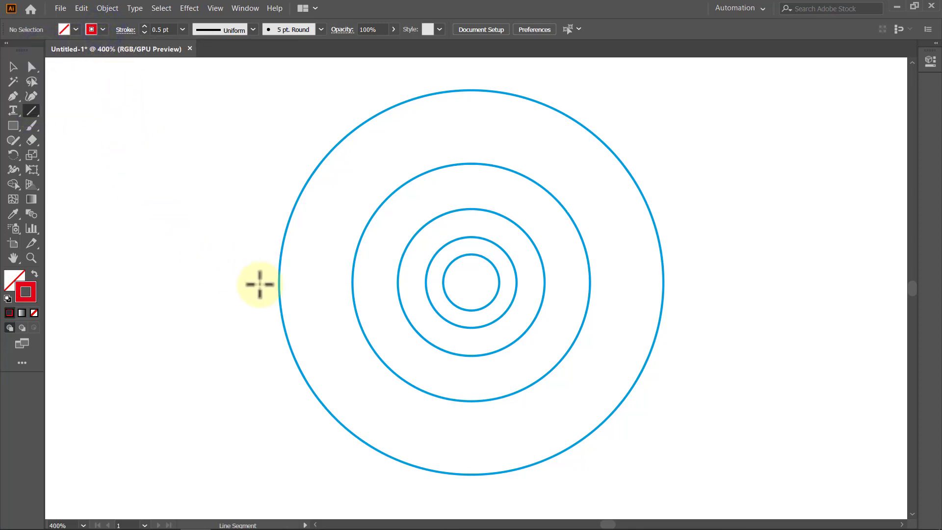
pyautogui.moveTo(471, 283); pyautogui.dragTo(140, 287)
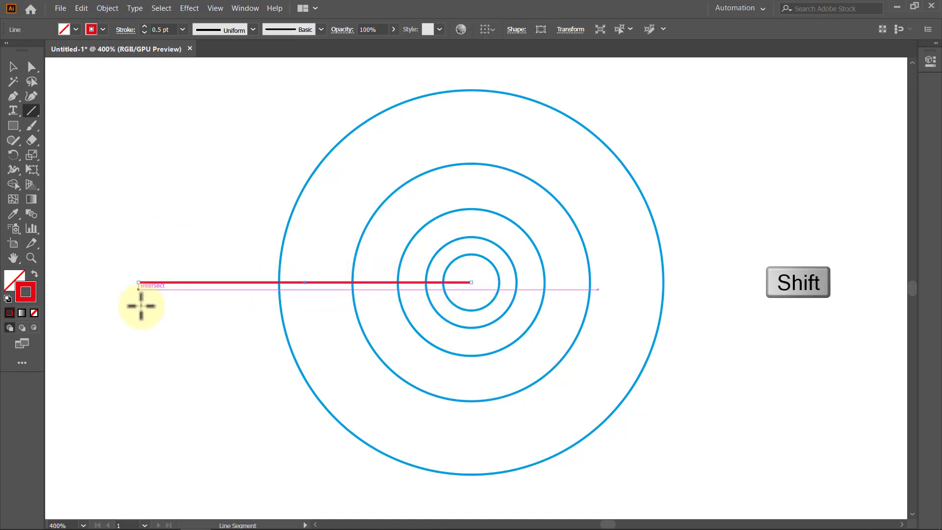
pyautogui.press('v')
pyautogui.click(145, 328)
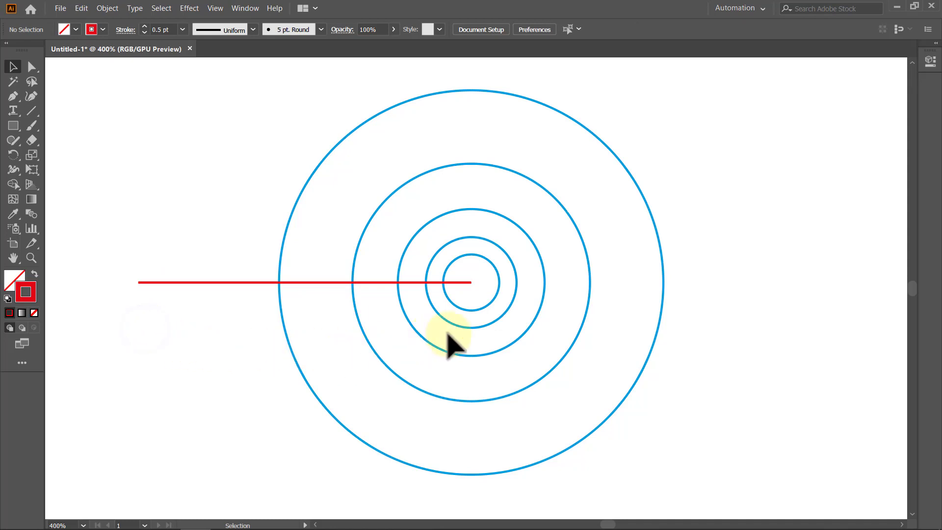
# Move the small circle against the outer ring's right side and copy it to the left along the red line
pyautogui.moveTo(462, 324); pyautogui.dragTo(555, 319)
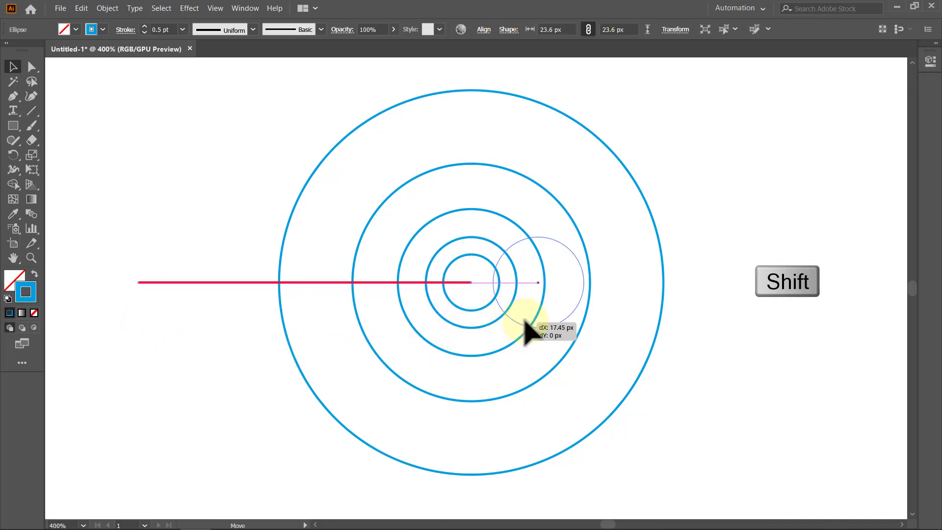
pyautogui.moveTo(555, 318)
pyautogui.mouseDown()
pyautogui.moveTo(602, 316)
pyautogui.moveTo(409, 328)
pyautogui.mouseUp()
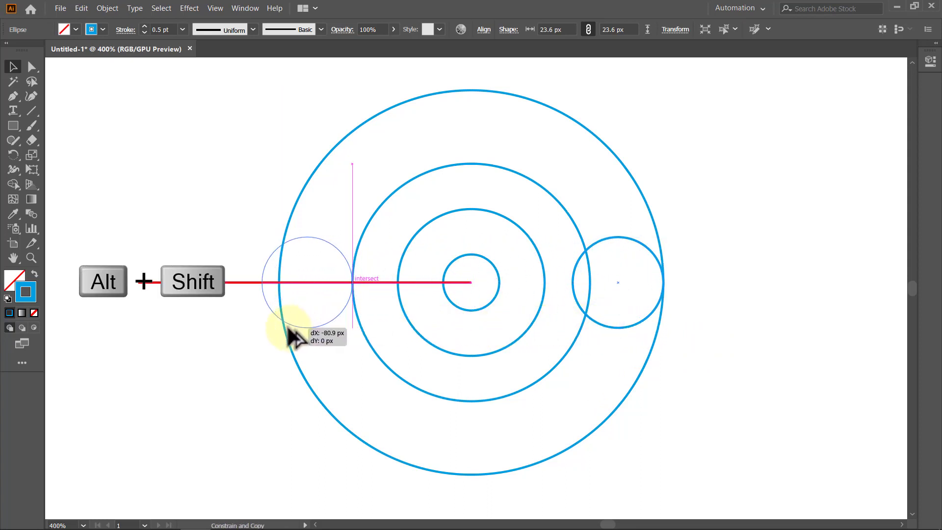
pyautogui.moveTo(409, 328); pyautogui.dragTo(287, 330)
pyautogui.click(193, 349)
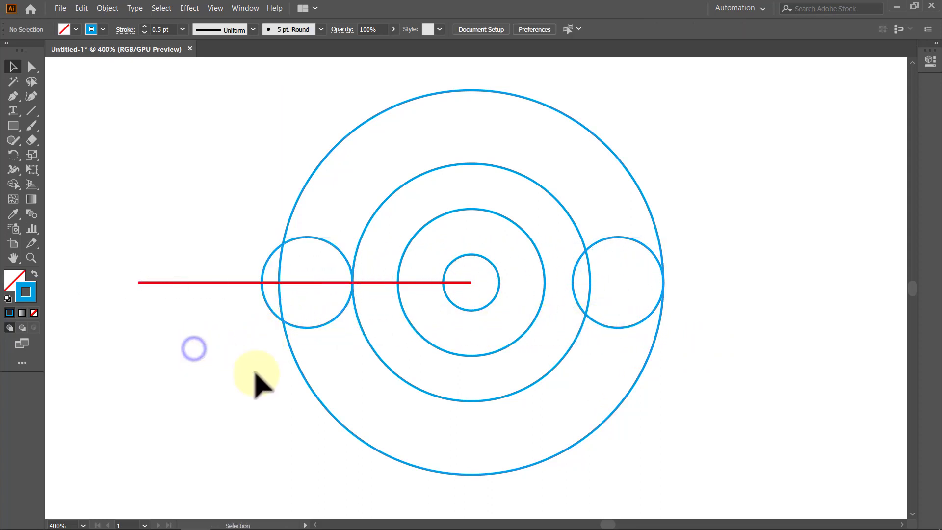
pyautogui.click(619, 328)
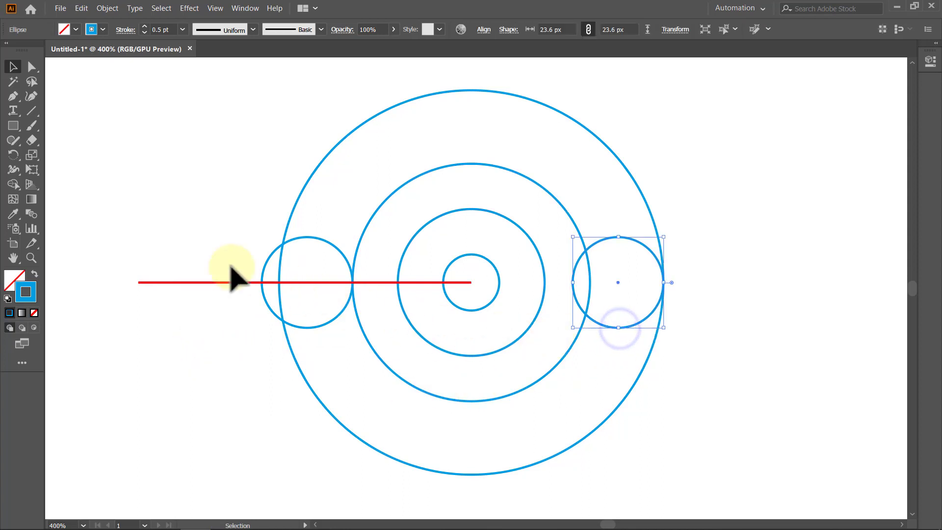
# Rotate the right small circle 349° about the rings' centre
pyautogui.click(14, 155)
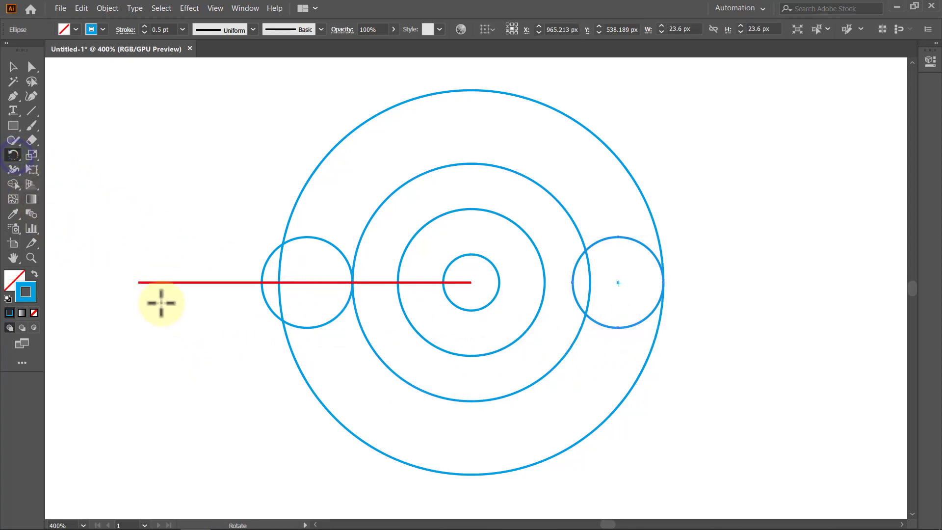
pyautogui.press('alt')
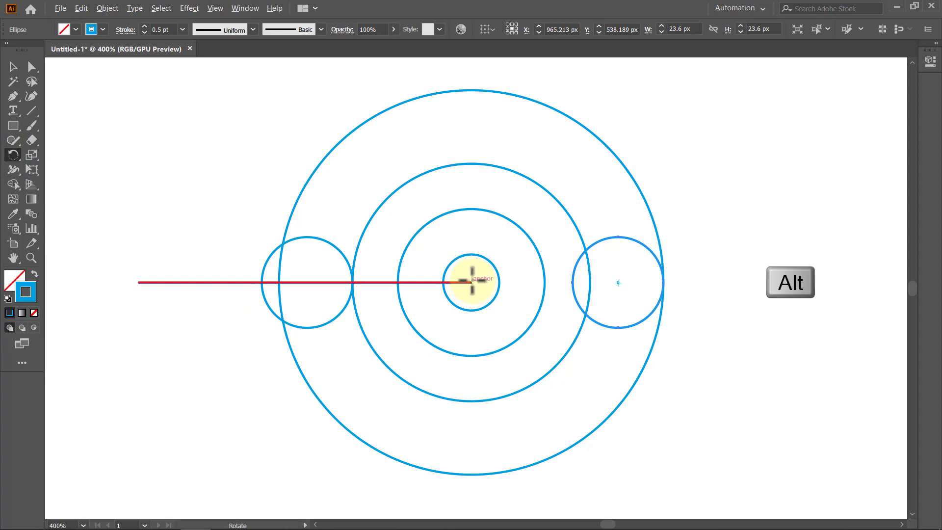
pyautogui.keyDown('alt'); pyautogui.click(472, 282); pyautogui.keyUp('alt')
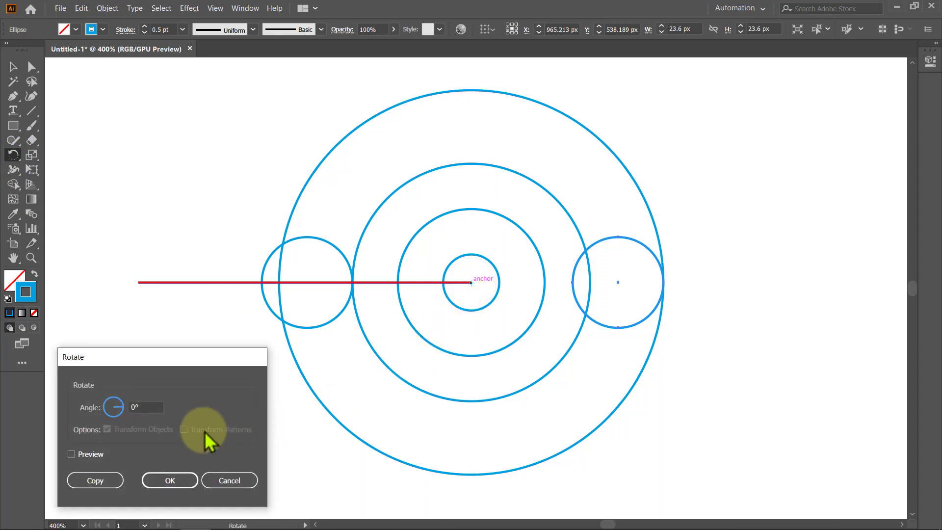
pyautogui.doubleClick(150, 407)
pyautogui.write('3')
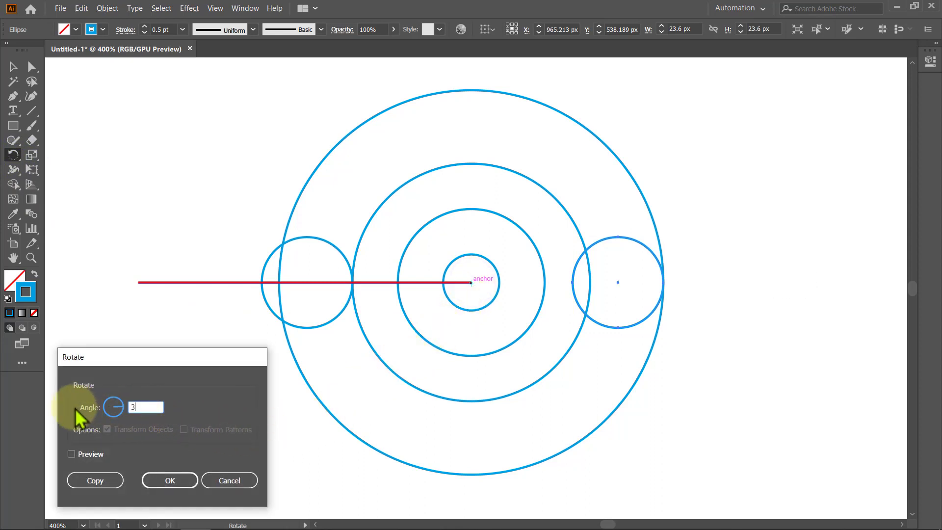
pyautogui.write('49')
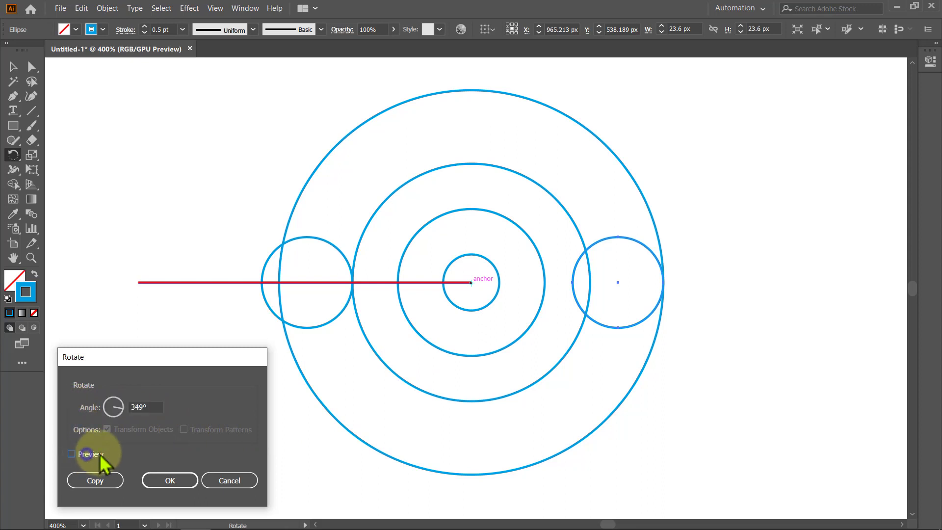
pyautogui.click(89, 455)
pyautogui.click(169, 481)
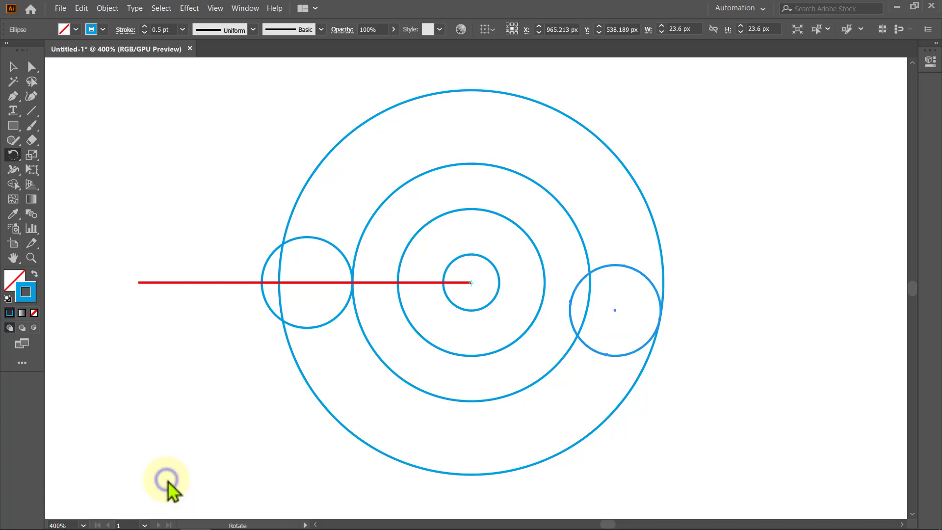
pyautogui.press('v')
pyautogui.click(166, 480)
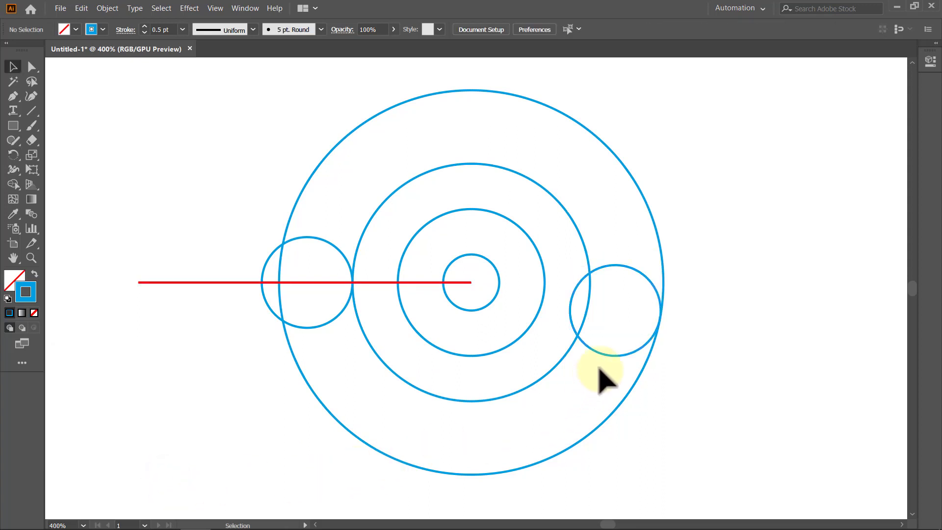
# Make a copy of the right small circle rotated 353° about the rings' centre
pyautogui.click(602, 354)
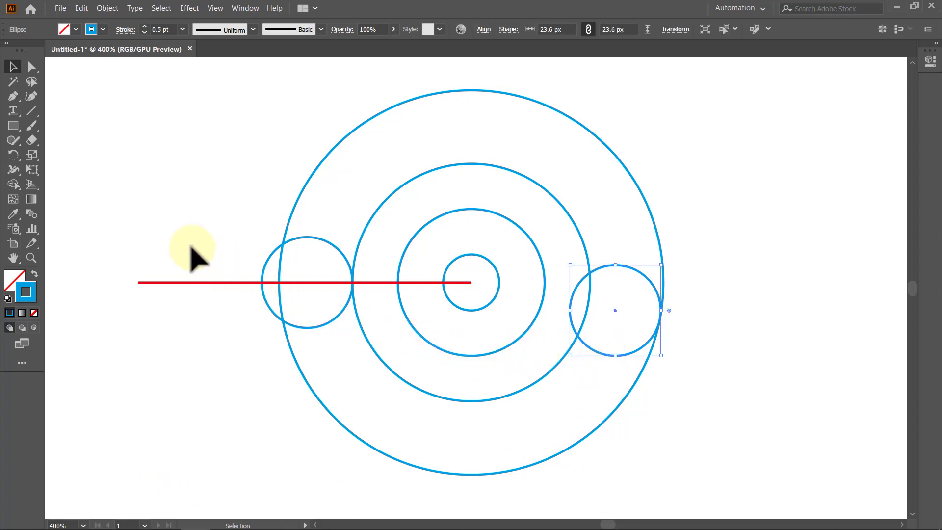
pyautogui.click(13, 155)
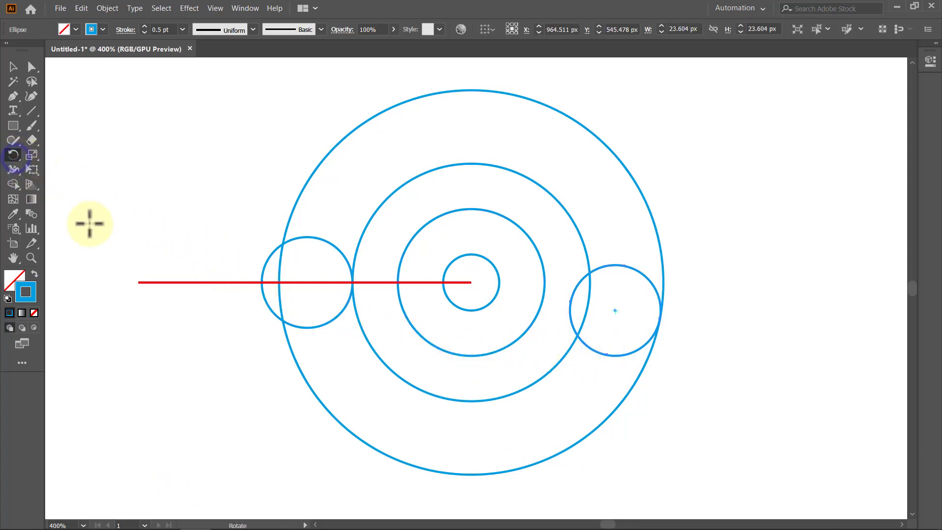
pyautogui.press('alt')
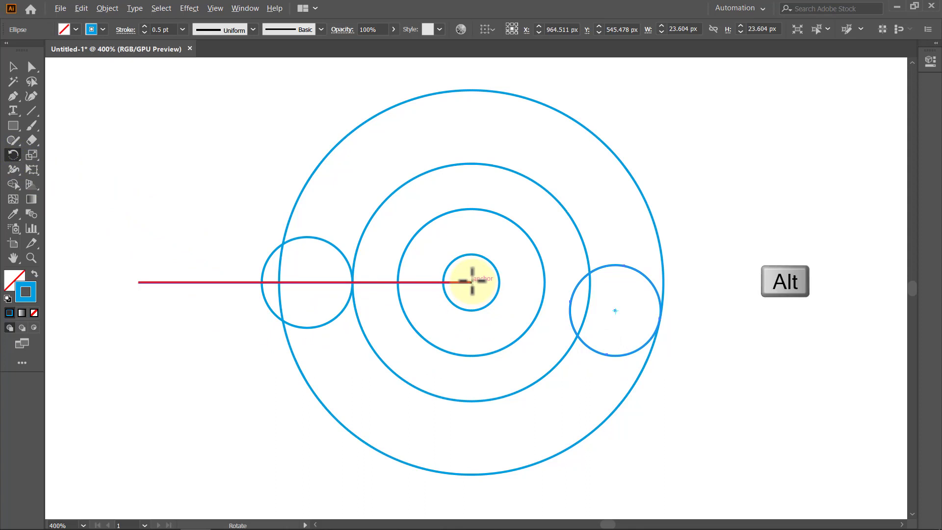
pyautogui.keyDown('alt'); pyautogui.click(472, 282); pyautogui.keyUp('alt')
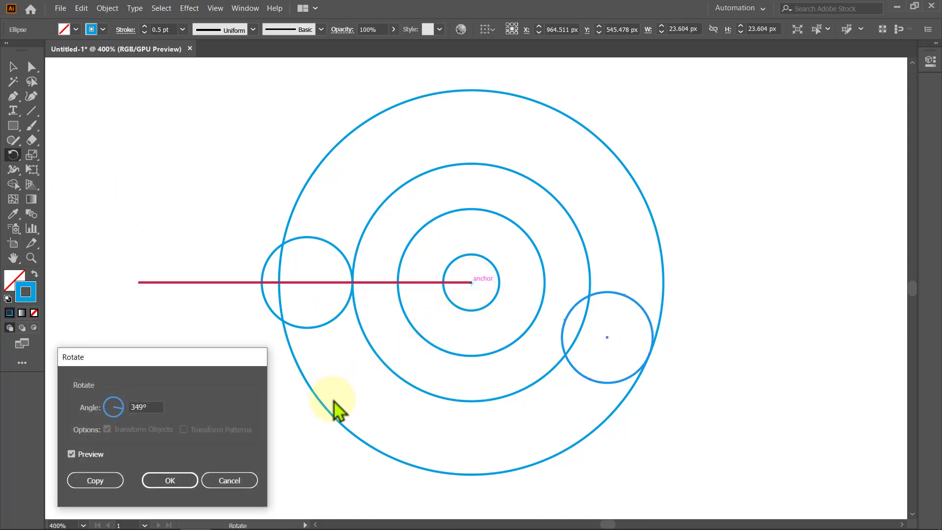
pyautogui.moveTo(157, 406); pyautogui.dragTo(125, 405)
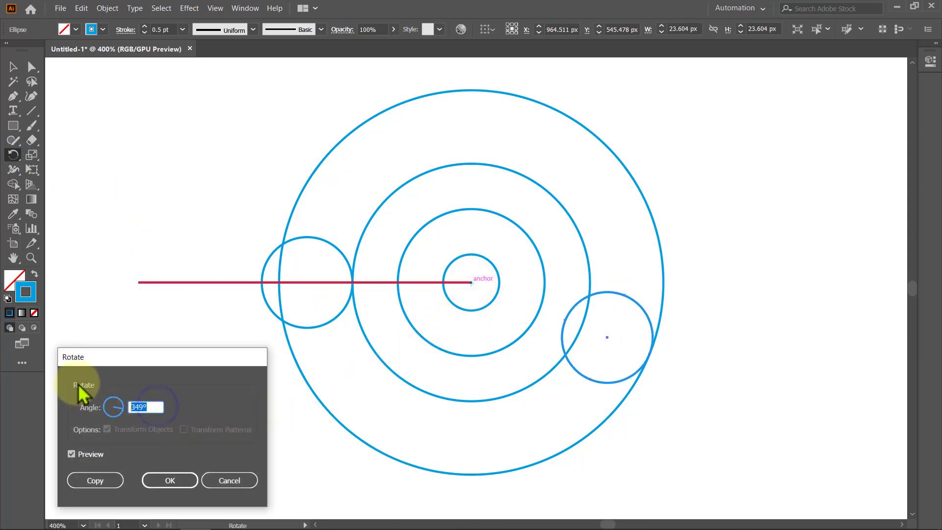
pyautogui.write('353')
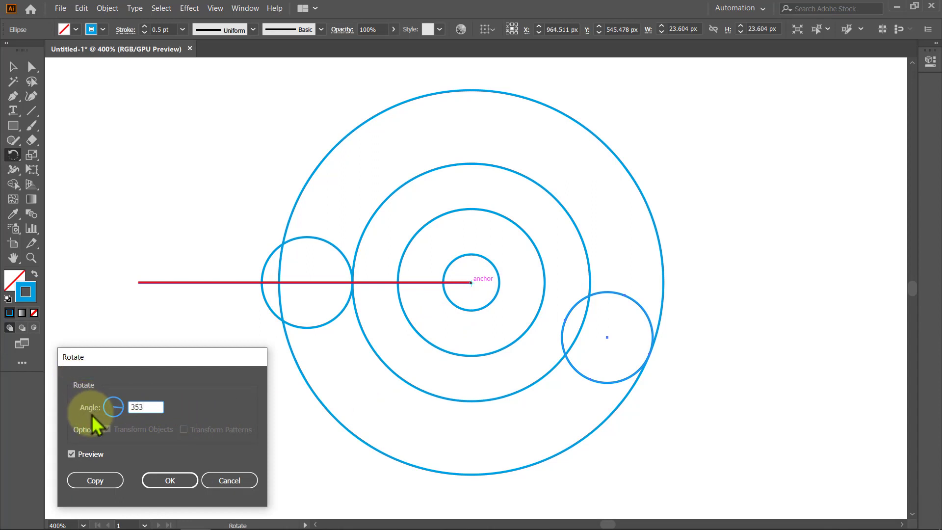
pyautogui.click(97, 481)
pyautogui.press('v')
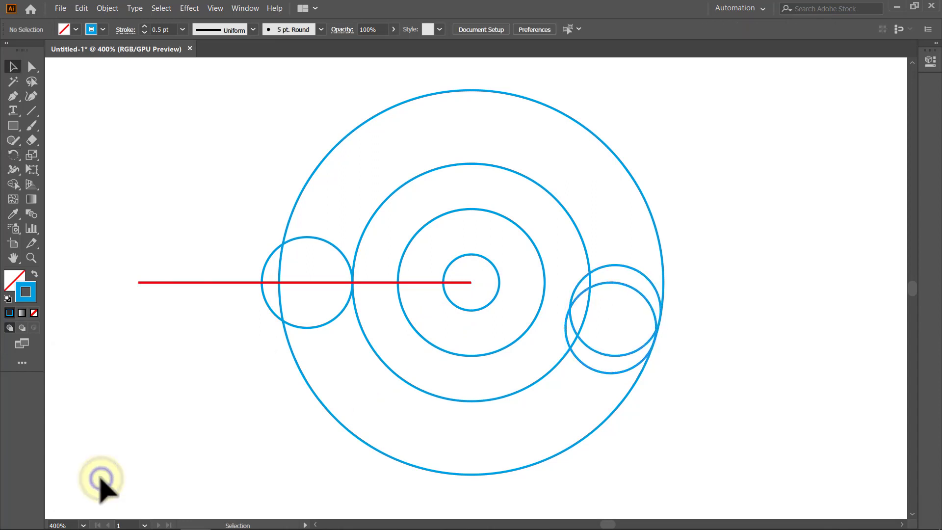
# Rotate the left small circle 344° about the rings' centre
pyautogui.click(269, 306)
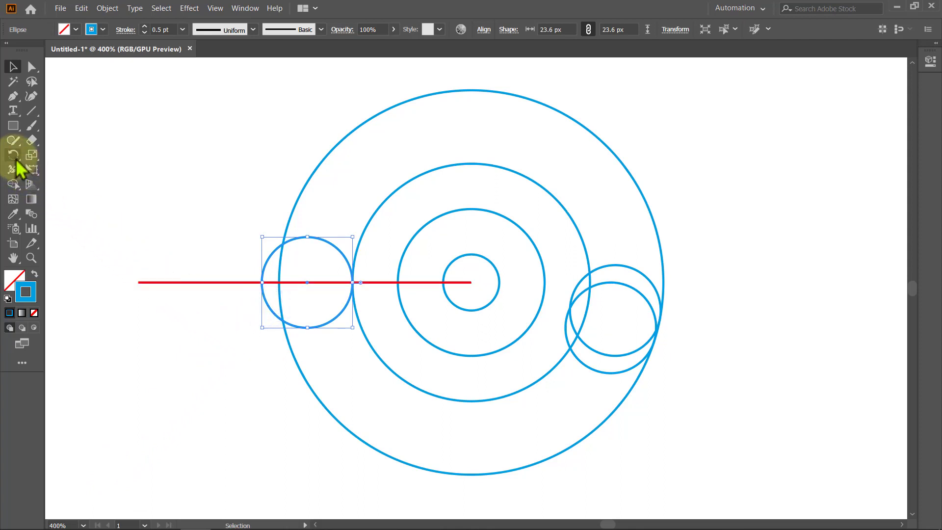
pyautogui.click(13, 155)
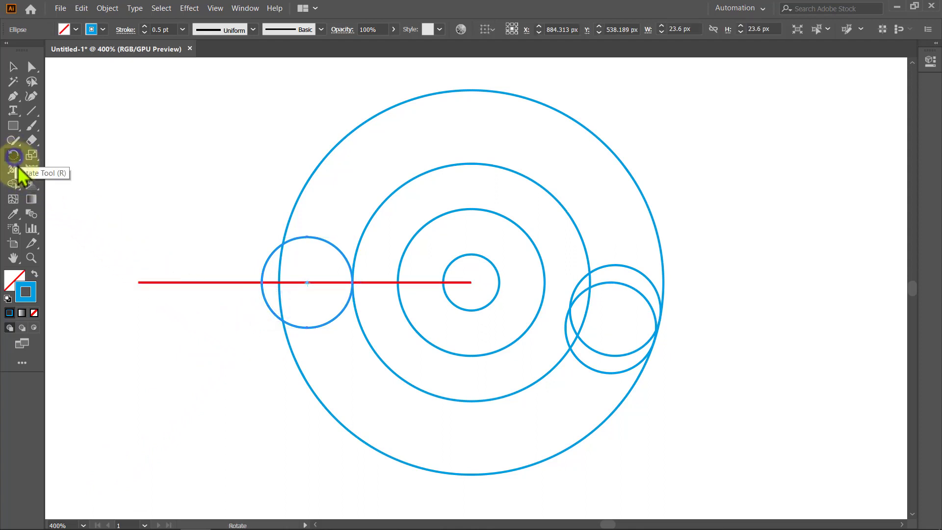
pyautogui.press('alt')
pyautogui.keyDown('alt'); pyautogui.click(471, 282); pyautogui.keyUp('alt')
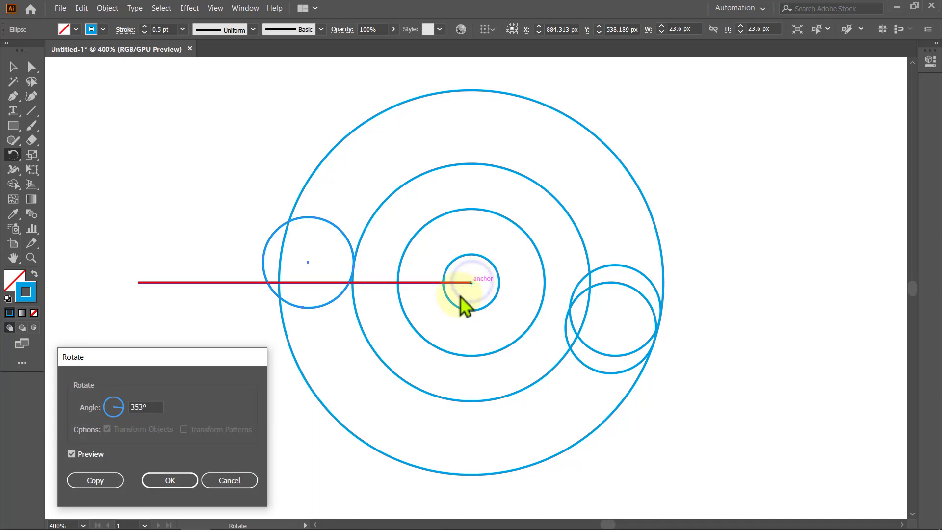
pyautogui.moveTo(156, 406); pyautogui.dragTo(120, 405)
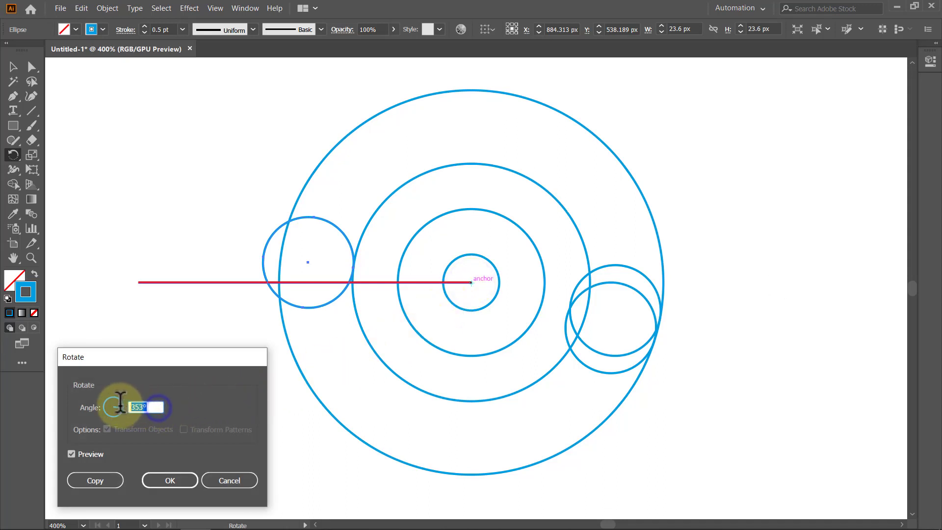
pyautogui.write('344')
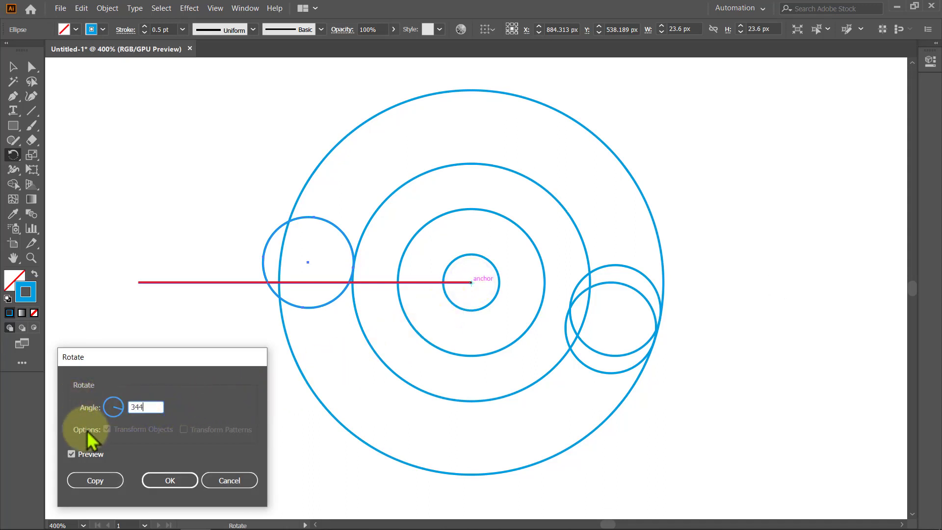
pyautogui.click(152, 482)
pyautogui.press('v')
pyautogui.click(153, 484)
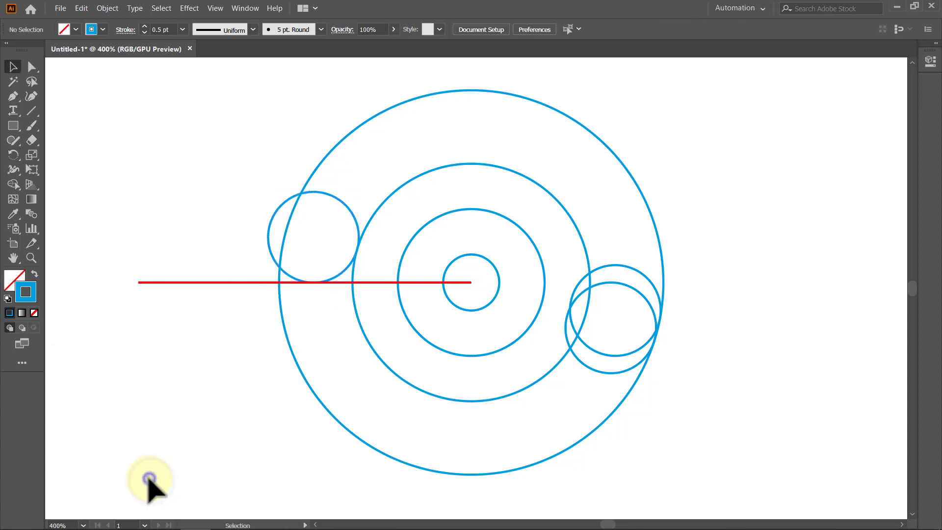
# Draw a long vertical red line crossing the horizontal one near the left small circle
pyautogui.click(170, 283)
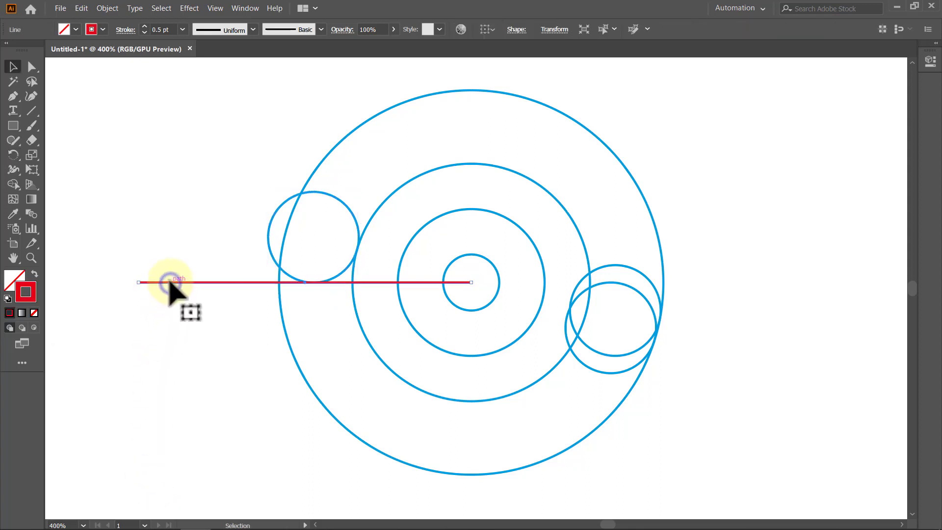
pyautogui.click(148, 216)
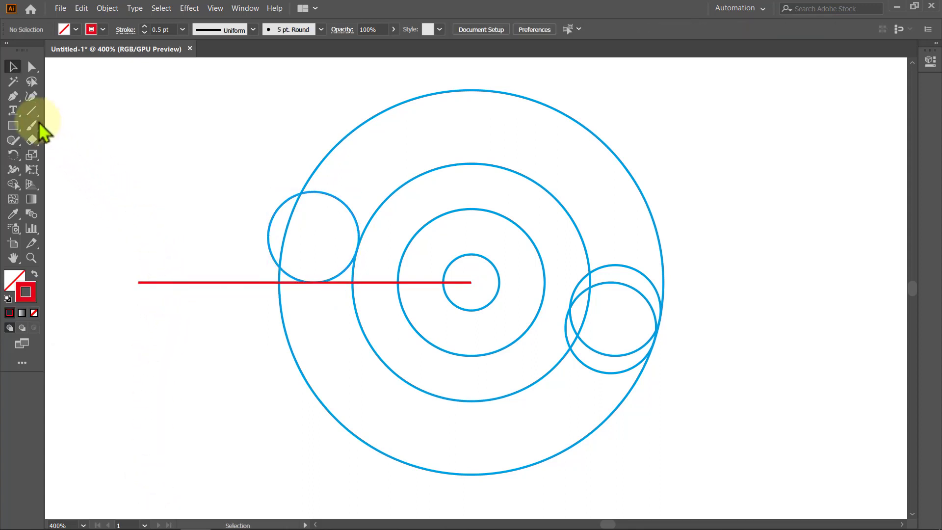
pyautogui.click(32, 111)
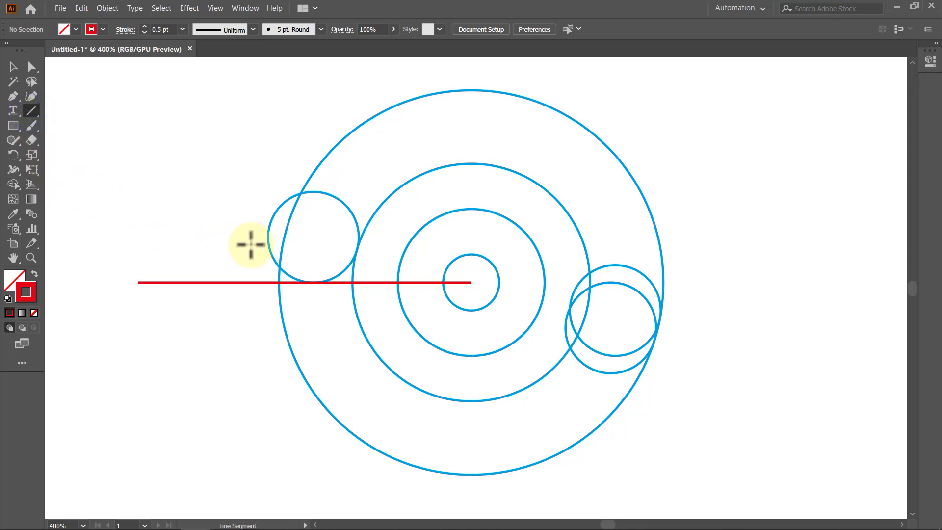
pyautogui.moveTo(265, 240)
pyautogui.mouseDown()
pyautogui.moveTo(253, 345)
pyautogui.moveTo(264, 500)
pyautogui.mouseUp()
pyautogui.press('v')
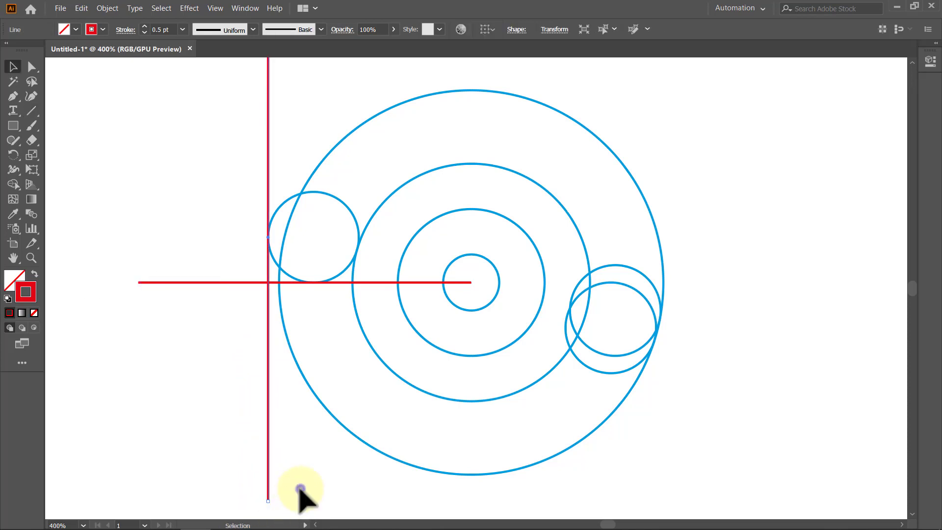
pyautogui.click(300, 489)
# Rotate the vertical red line 21° about the left small circle's centre
pyautogui.moveTo(291, 437); pyautogui.dragTo(250, 448)
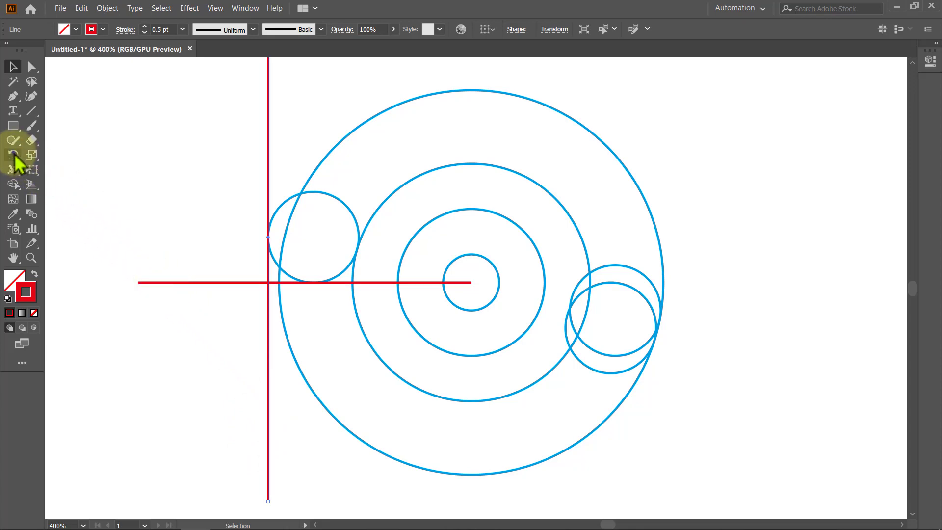
pyautogui.click(13, 154)
pyautogui.press('alt')
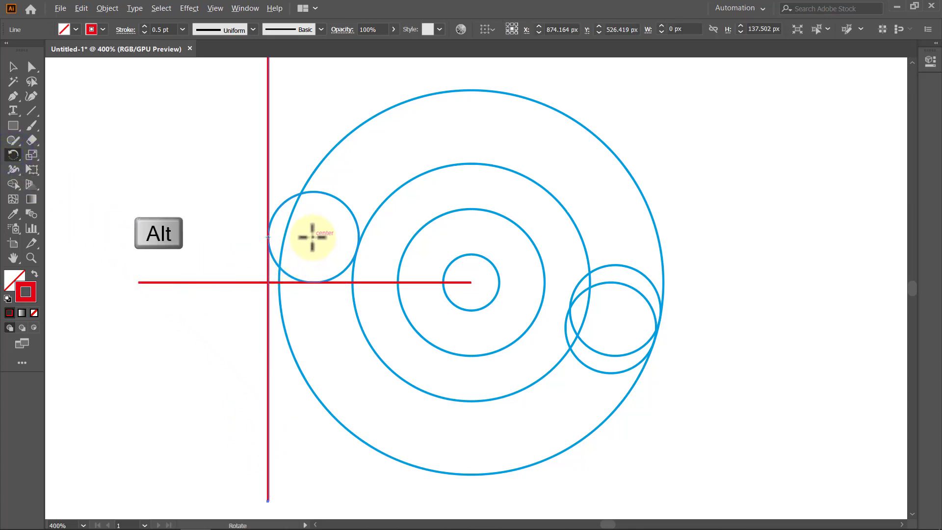
pyautogui.keyDown('alt'); pyautogui.click(313, 237); pyautogui.keyUp('alt')
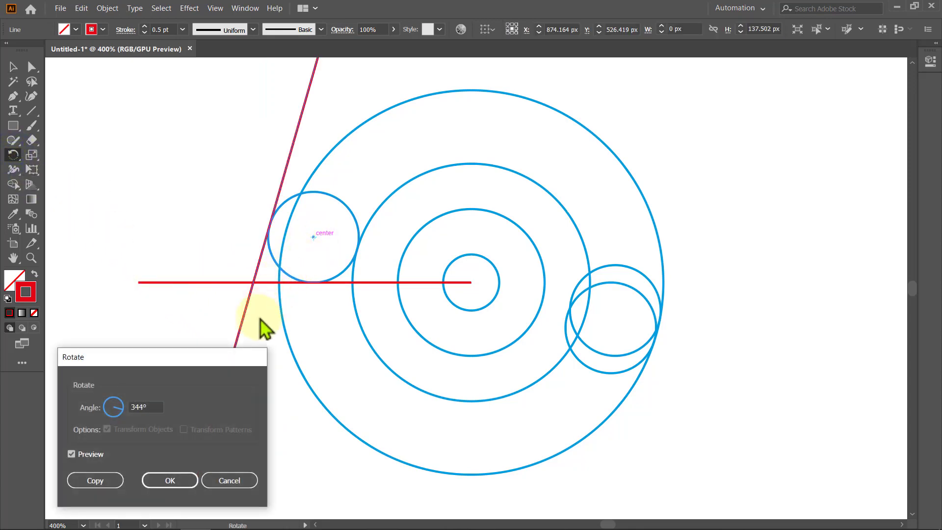
pyautogui.doubleClick(157, 406)
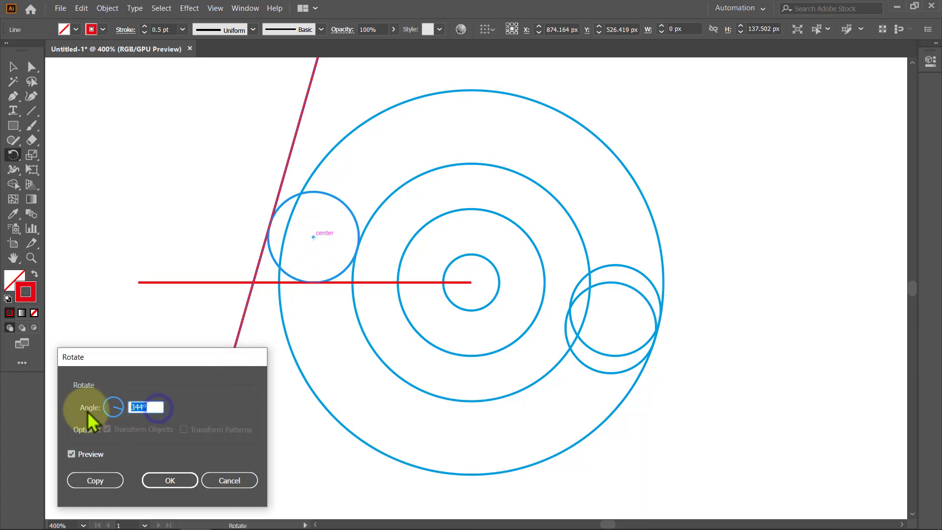
pyautogui.write('21')
pyautogui.click(172, 482)
pyautogui.press('v')
pyautogui.click(172, 482)
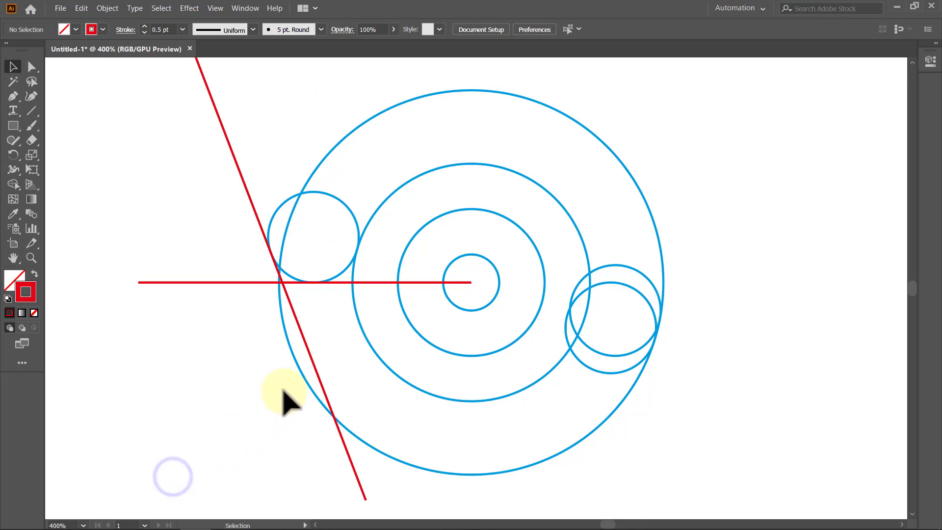
# Copy the small left circle with a move of Horizontal 0, Vertical -4.865 px
pyautogui.click(338, 196)
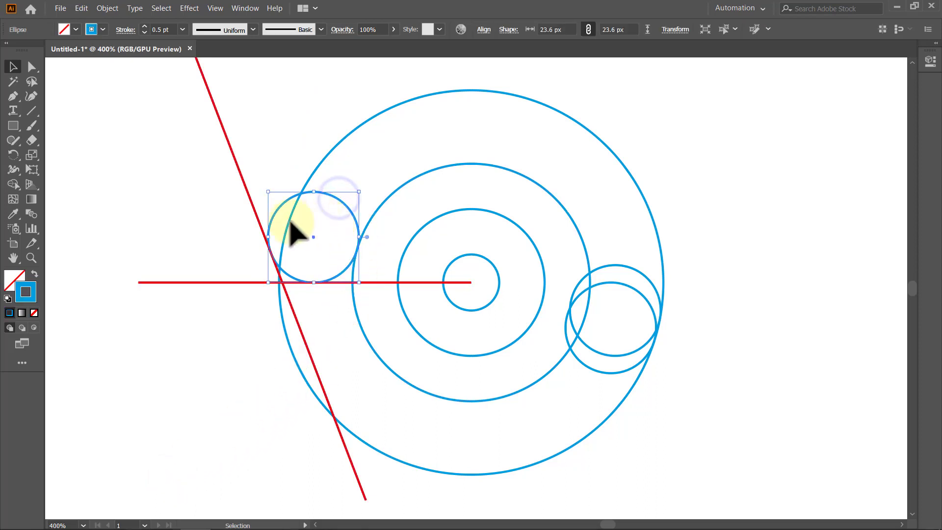
pyautogui.doubleClick(31, 67)
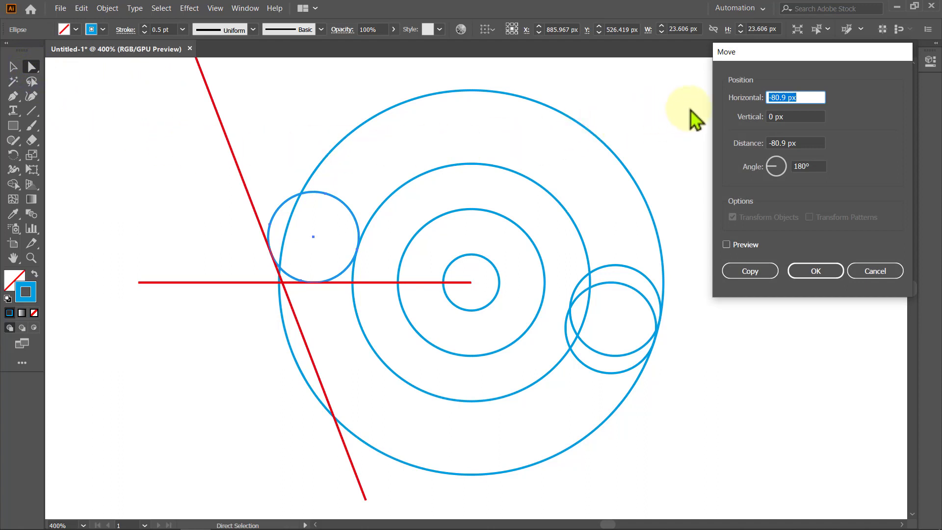
pyautogui.write('0')
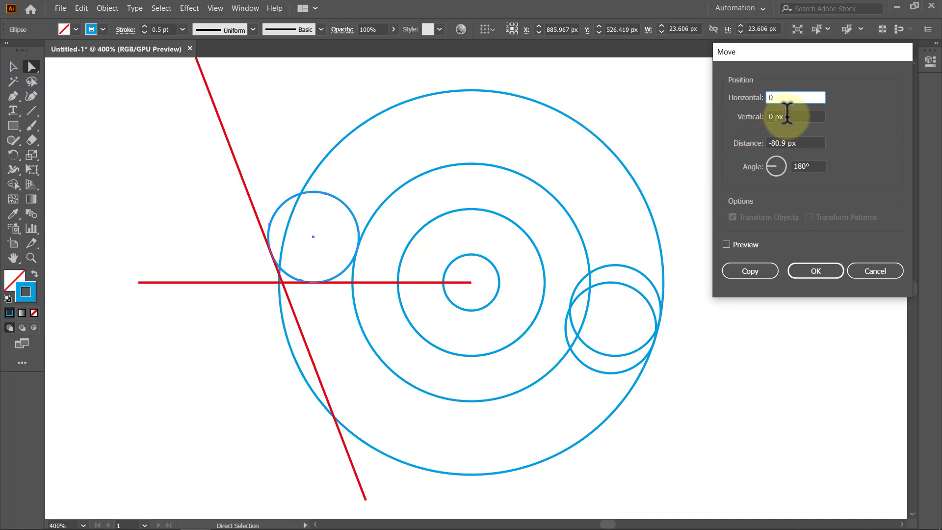
pyautogui.press('Tab')
pyautogui.write('-4.')
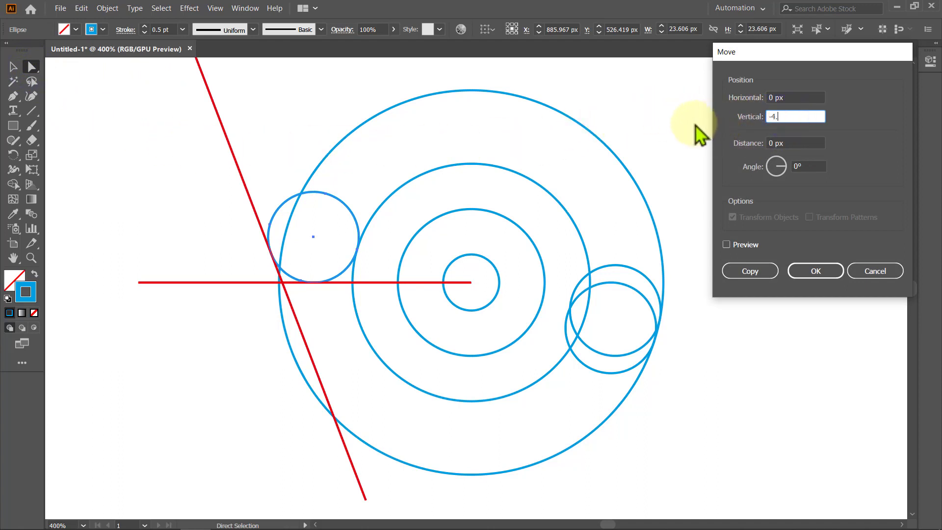
pyautogui.write('865')
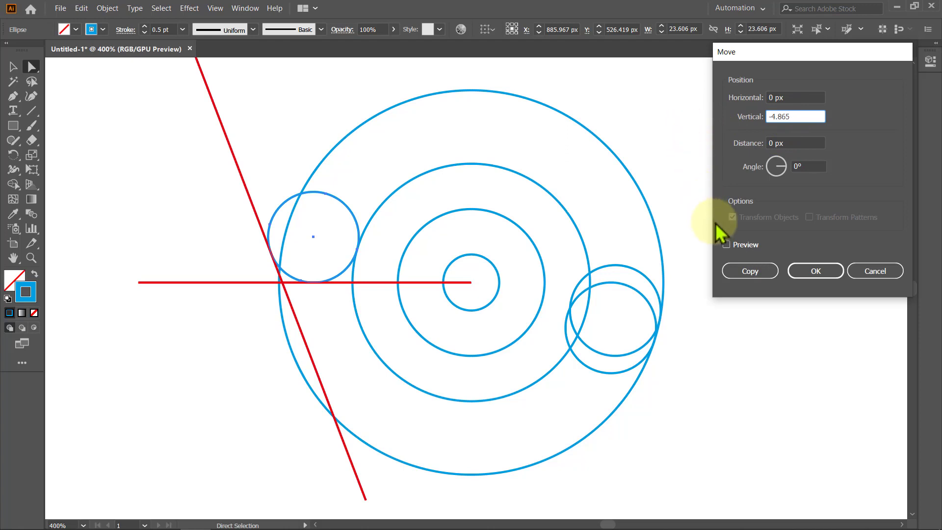
pyautogui.click(756, 271)
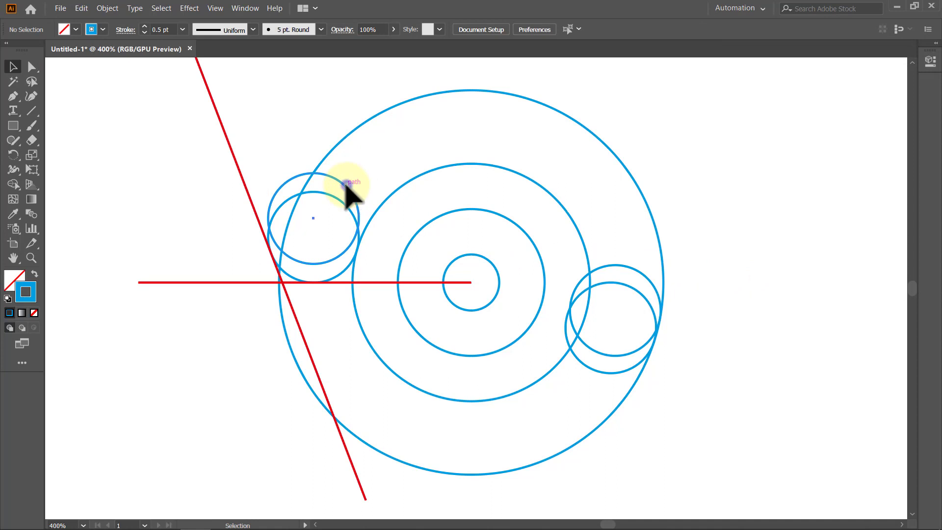
# Rotate the copied circle 21° about the original circle's centre
pyautogui.click(346, 183)
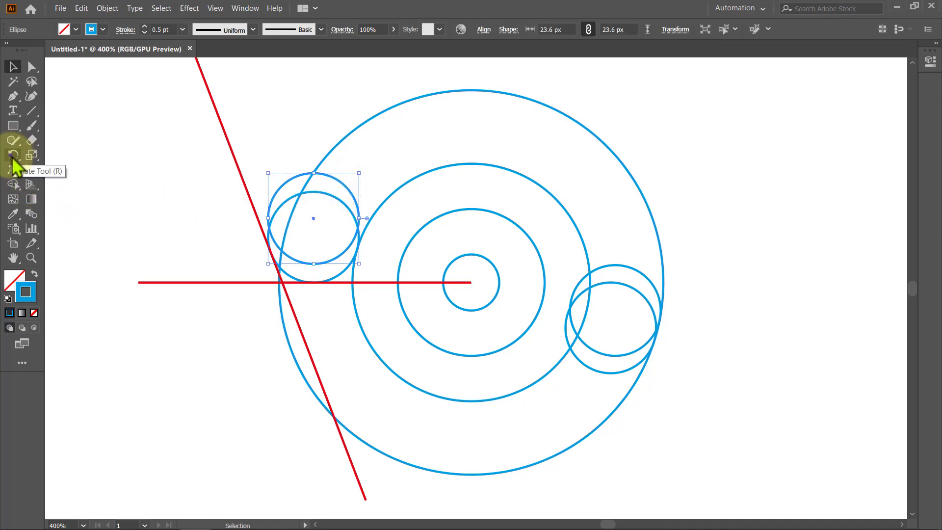
pyautogui.click(13, 156)
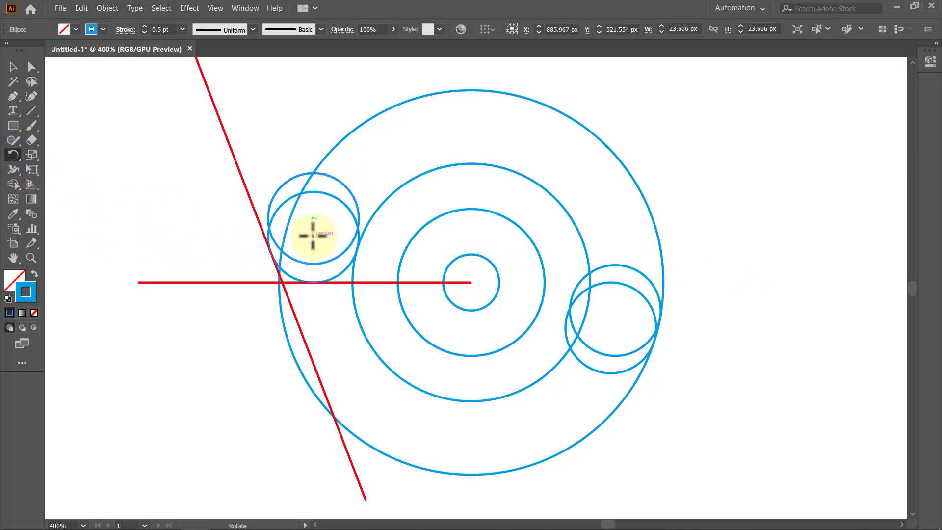
pyautogui.press('alt')
pyautogui.keyDown('alt'); pyautogui.click(313, 236); pyautogui.keyUp('alt')
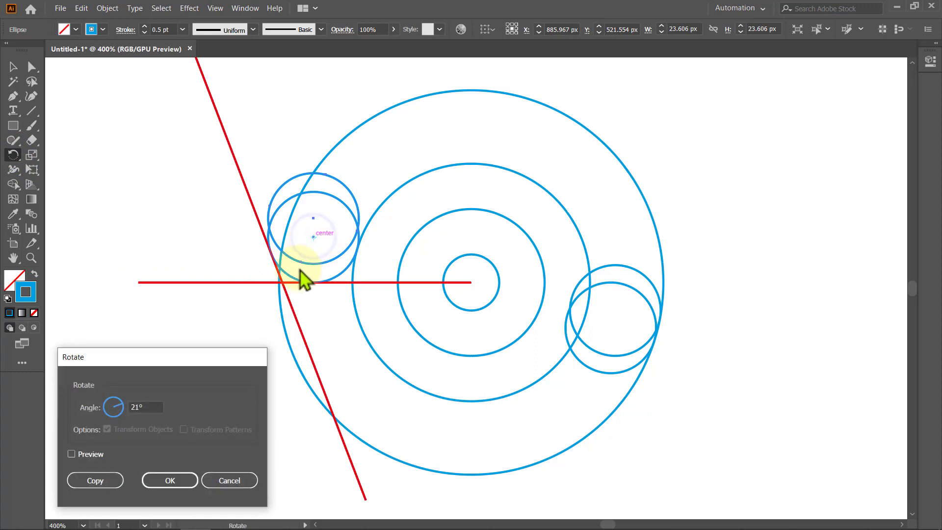
pyautogui.click(167, 481)
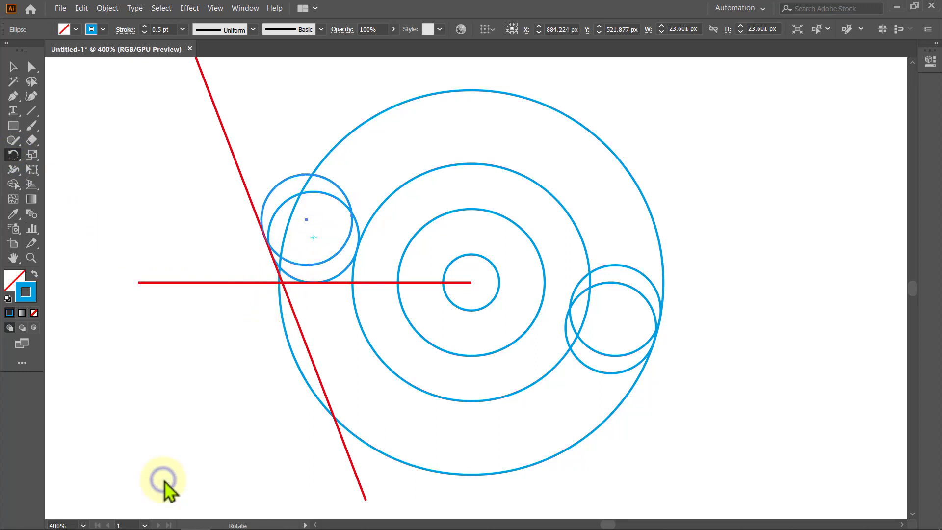
pyautogui.press('v')
pyautogui.click(164, 481)
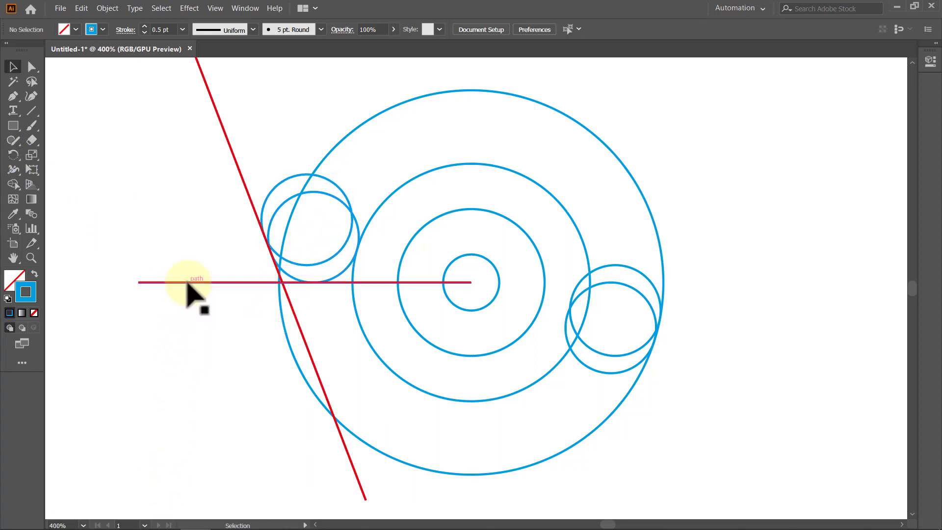
# Extend the horizontal red line rightward past the rings and copy it slightly upward
pyautogui.click(187, 283)
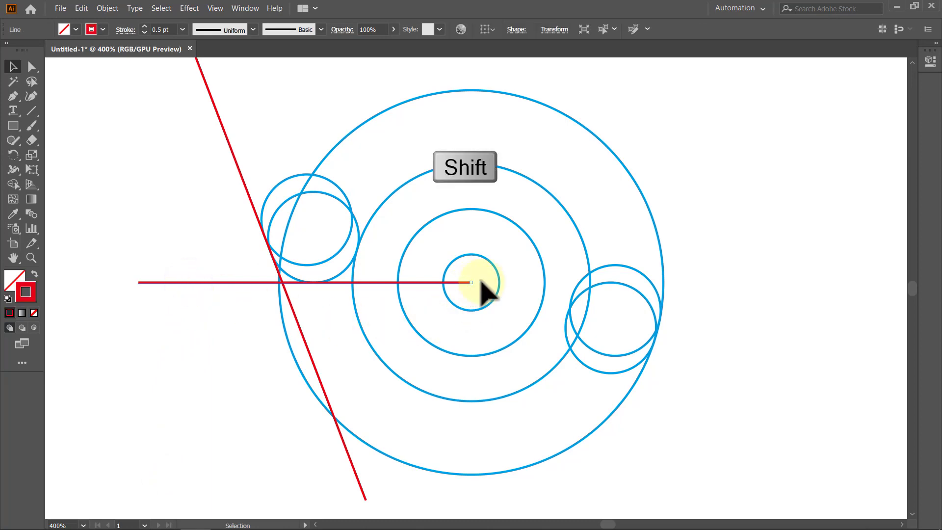
pyautogui.moveTo(471, 282)
pyautogui.mouseDown()
pyautogui.moveTo(621, 294)
pyautogui.moveTo(790, 283)
pyautogui.mouseUp()
pyautogui.click(777, 321)
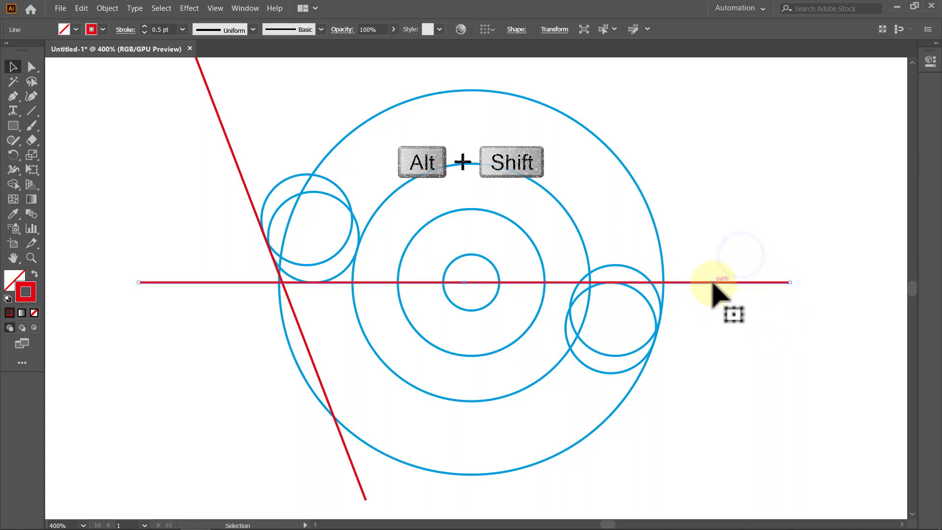
pyautogui.moveTo(715, 283)
pyautogui.mouseDown()
pyautogui.moveTo(716, 265)
pyautogui.moveTo(704, 305)
pyautogui.mouseUp()
pyautogui.click(725, 247)
# Duplicate the red lines upward into seven parallel guides and shift the innermost circle right
pyautogui.moveTo(707, 265); pyautogui.dragTo(711, 209)
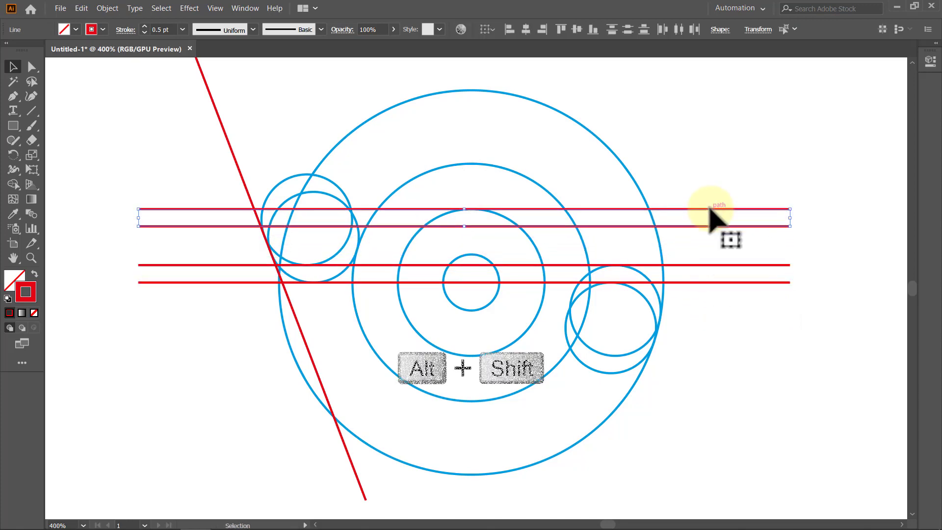
pyautogui.click(714, 179)
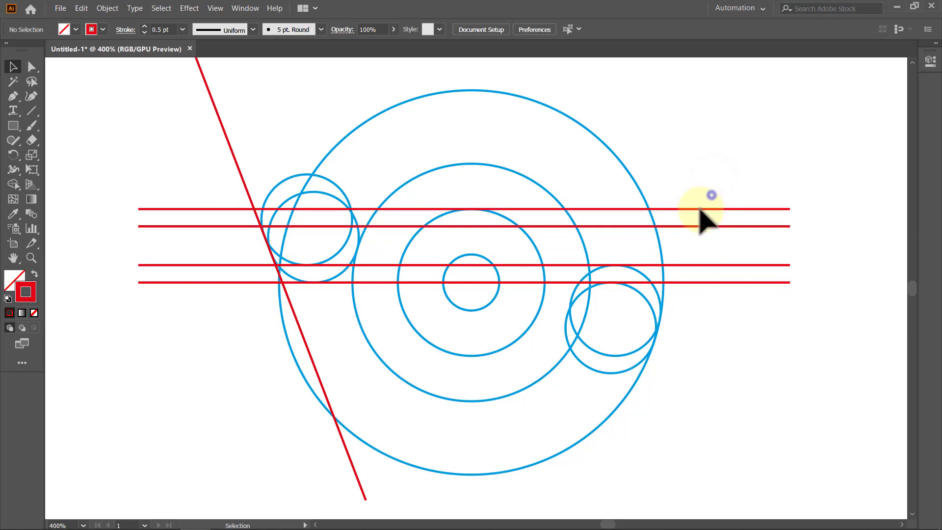
pyautogui.moveTo(701, 209); pyautogui.dragTo(699, 166)
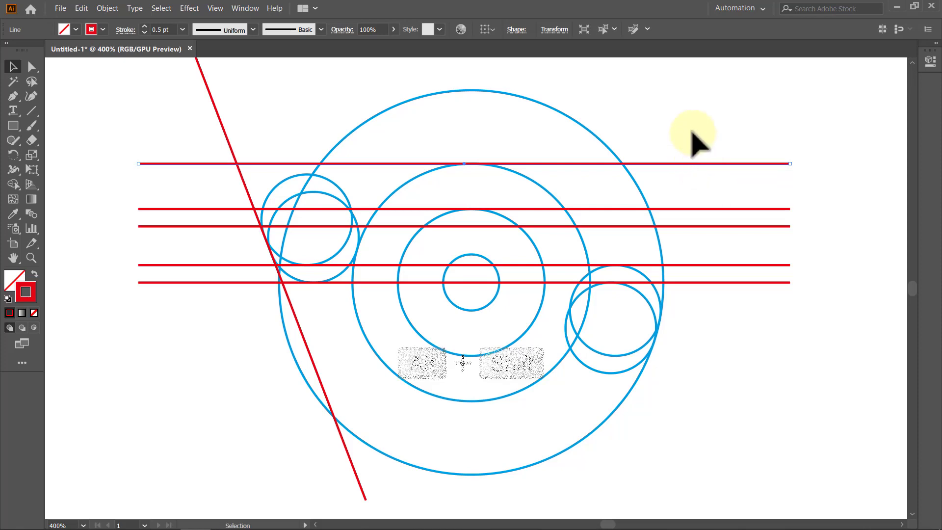
pyautogui.click(692, 122)
pyautogui.moveTo(767, 141); pyautogui.dragTo(721, 244)
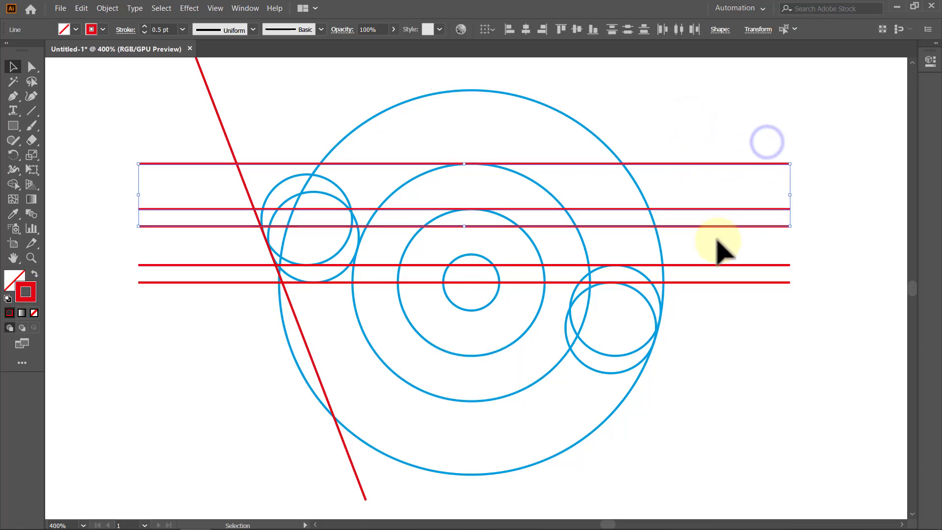
pyautogui.moveTo(723, 164)
pyautogui.mouseDown()
pyautogui.moveTo(729, 89)
pyautogui.moveTo(726, 164)
pyautogui.mouseUp()
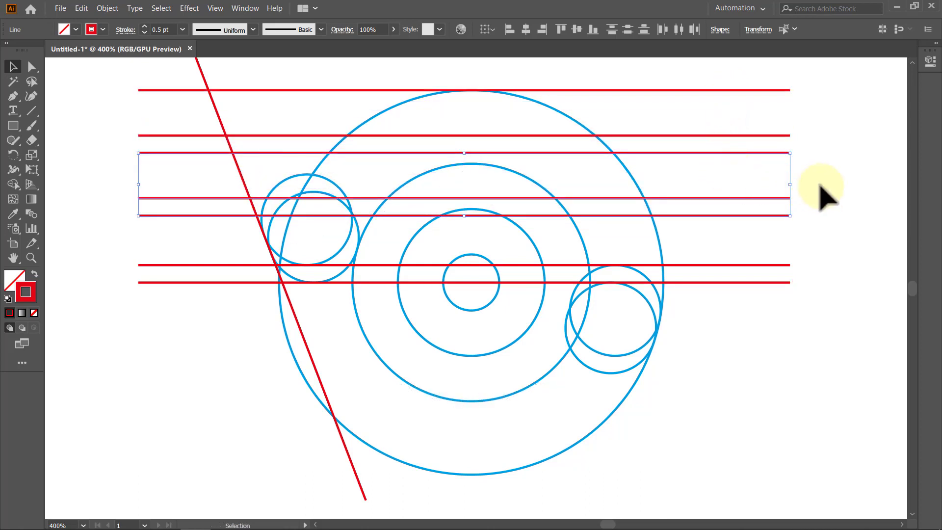
pyautogui.click(852, 189)
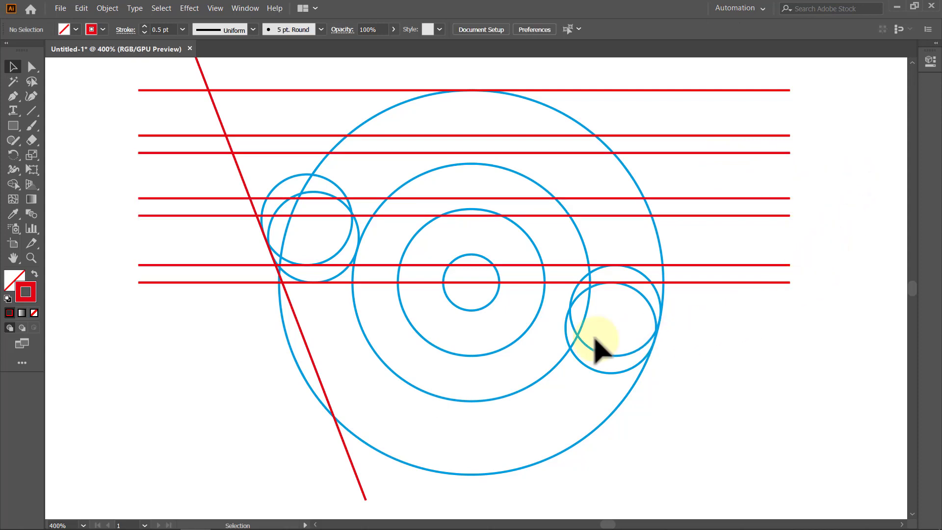
pyautogui.moveTo(463, 310)
pyautogui.mouseDown()
pyautogui.moveTo(503, 317)
pyautogui.moveTo(519, 306)
pyautogui.mouseUp()
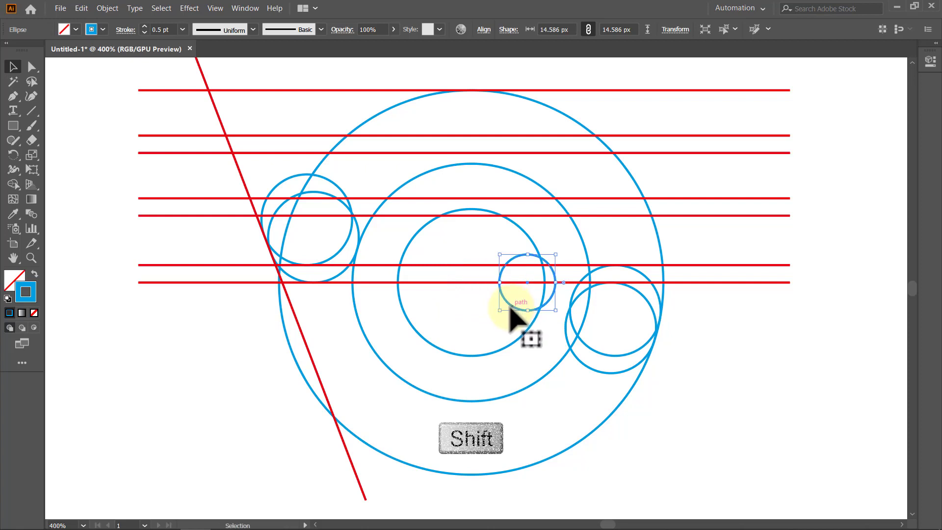
# Draw two short red lines outward from the right small circles' centres
pyautogui.click(720, 380)
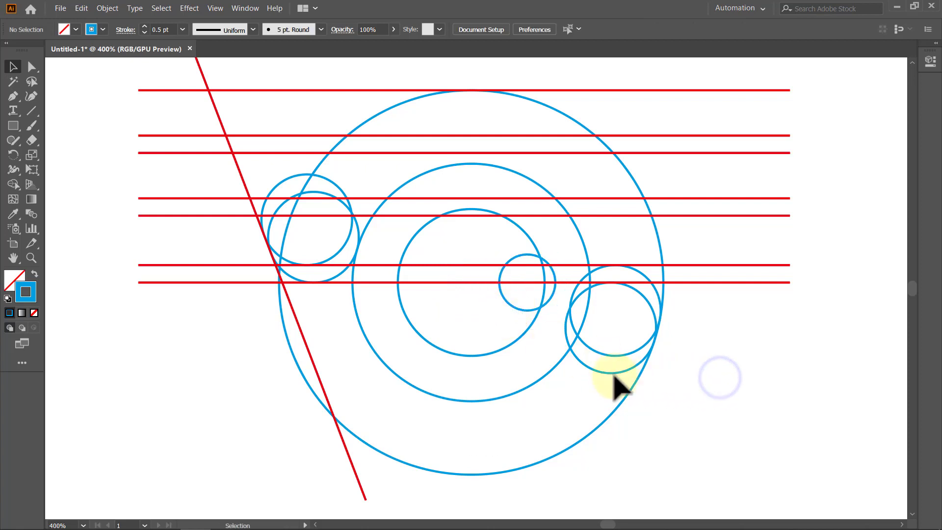
pyautogui.click(172, 284)
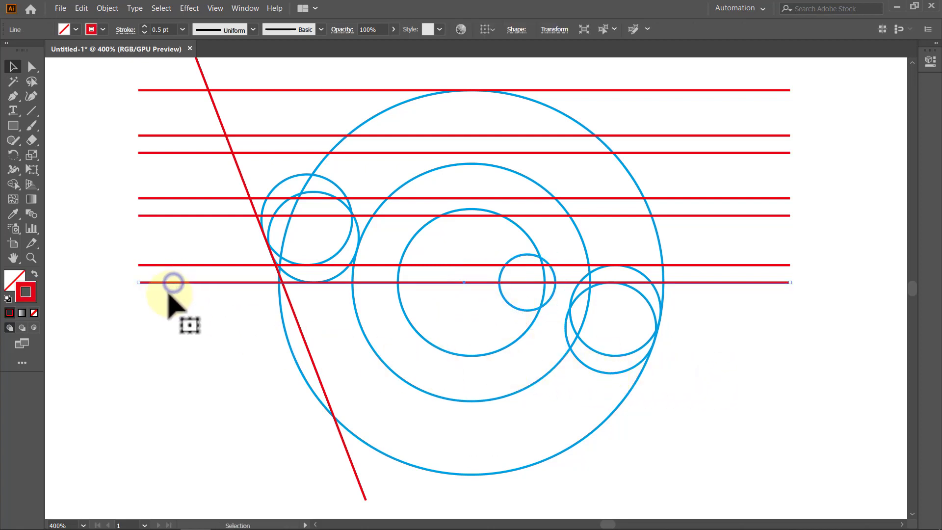
pyautogui.click(159, 303)
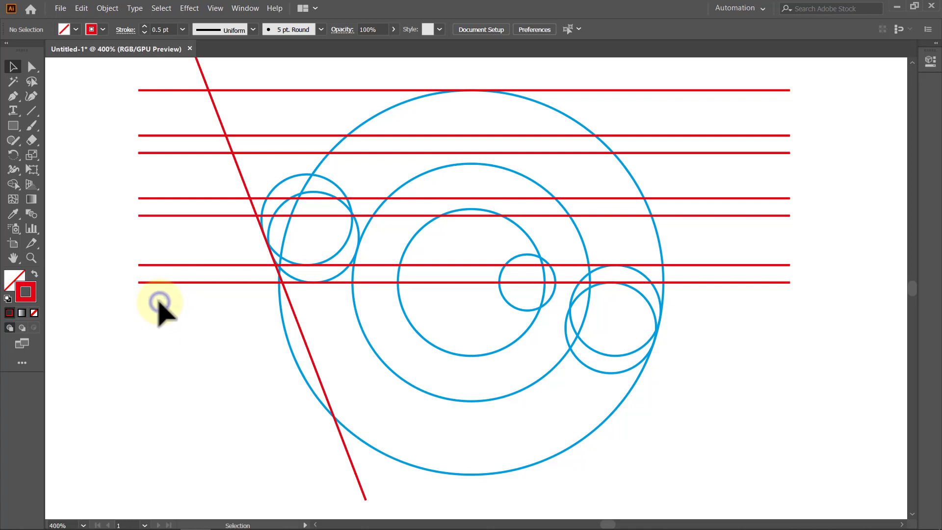
pyautogui.click(31, 111)
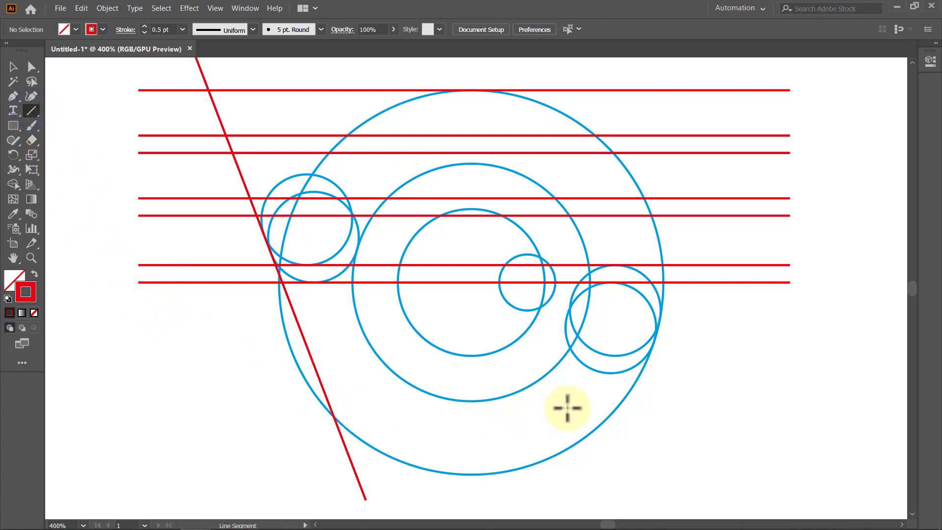
pyautogui.moveTo(611, 328); pyautogui.dragTo(655, 341)
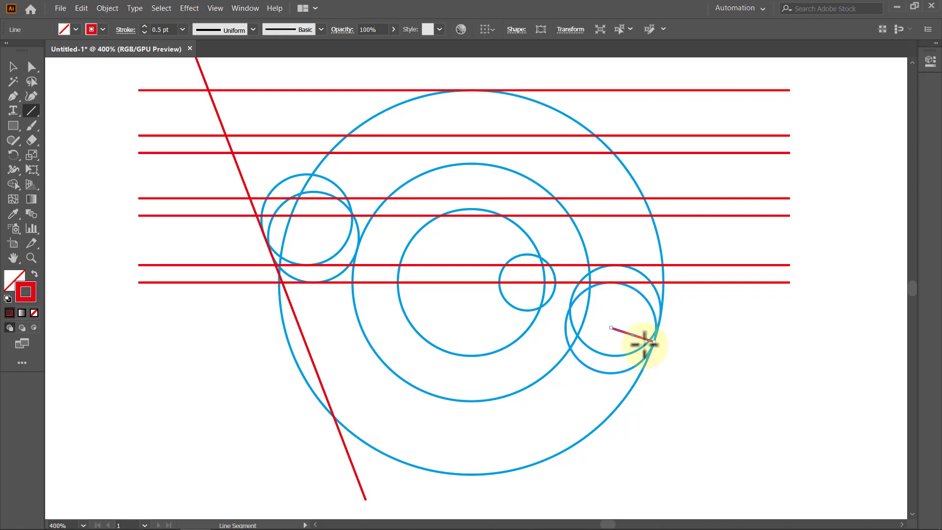
pyautogui.moveTo(617, 312); pyautogui.dragTo(651, 326)
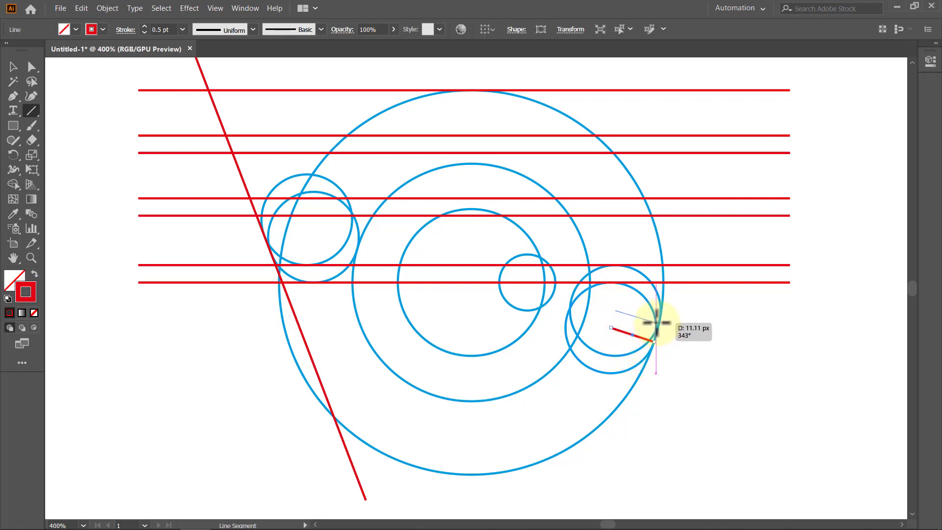
pyautogui.press('v')
pyautogui.click(692, 369)
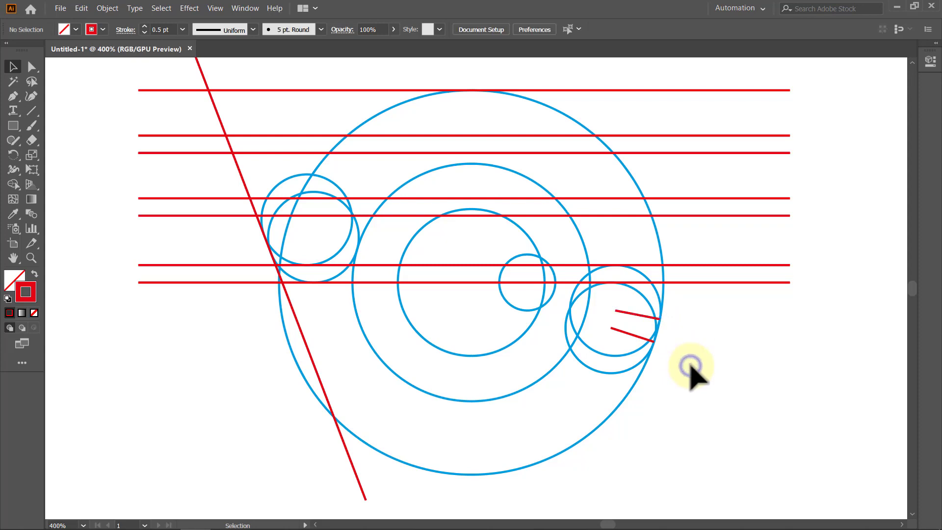
# Extend both short lines past the outer circle, then select all construction lines and circles
pyautogui.click(635, 312)
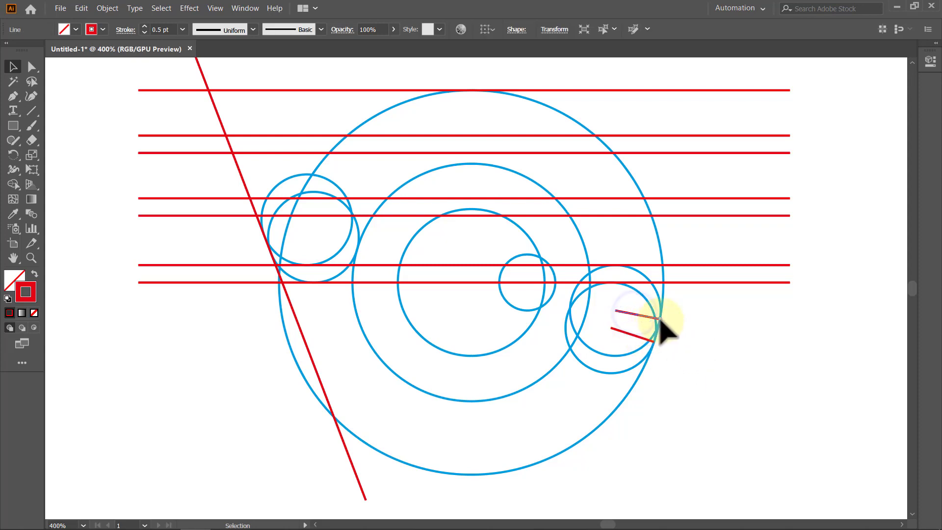
pyautogui.moveTo(659, 319); pyautogui.dragTo(693, 326)
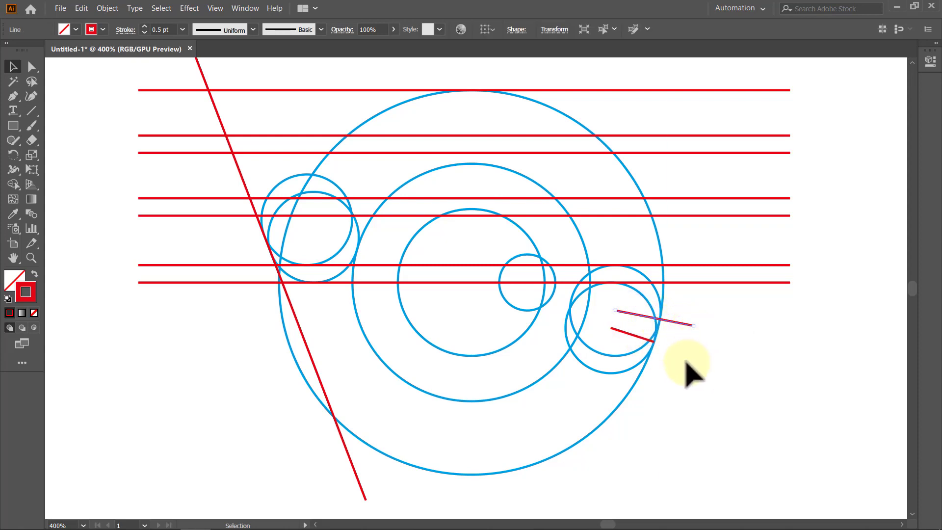
pyautogui.click(687, 363)
pyautogui.click(631, 337)
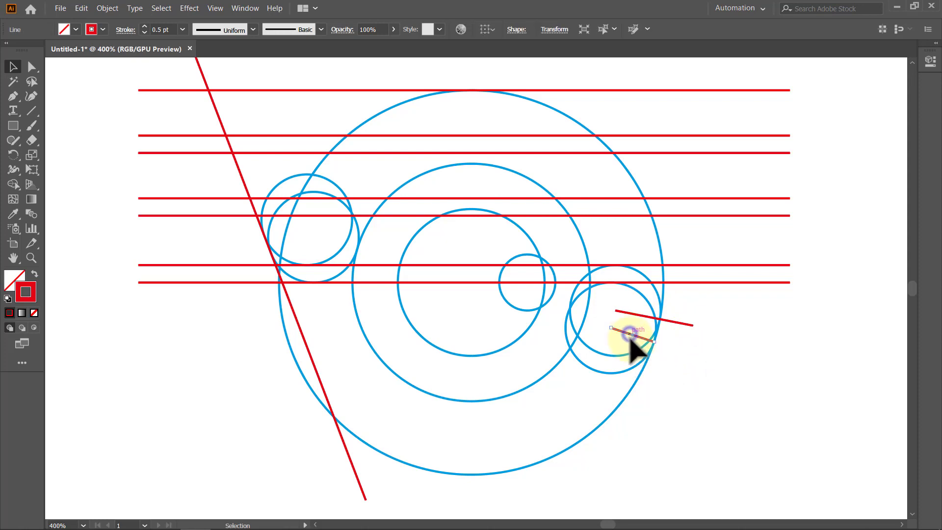
pyautogui.moveTo(655, 342); pyautogui.dragTo(692, 355)
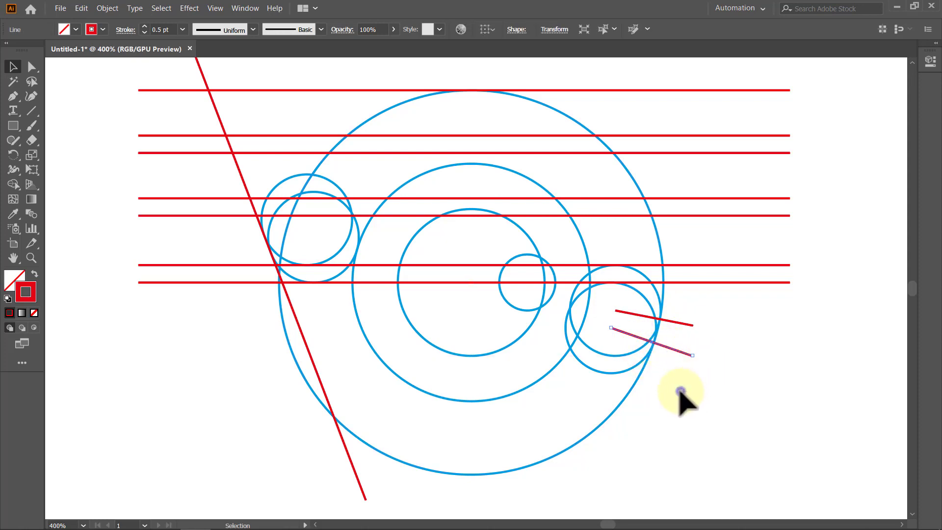
pyautogui.click(681, 391)
pyautogui.moveTo(758, 74)
pyautogui.mouseDown()
pyautogui.moveTo(733, 115)
pyautogui.moveTo(206, 456)
pyautogui.mouseUp()
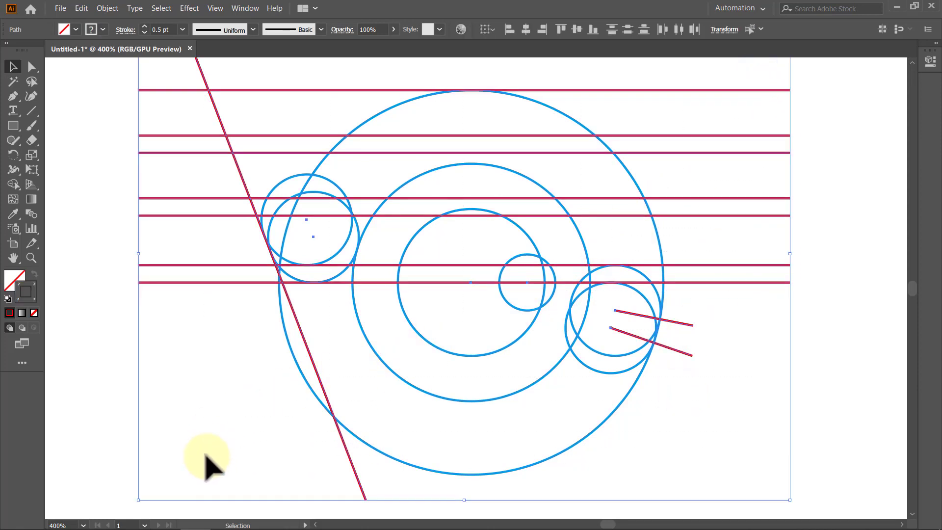
# Thin construction strokes to 0.25 pt and set CMYK Yellow fill for the Shape Builder
pyautogui.click(182, 29)
pyautogui.click(198, 42)
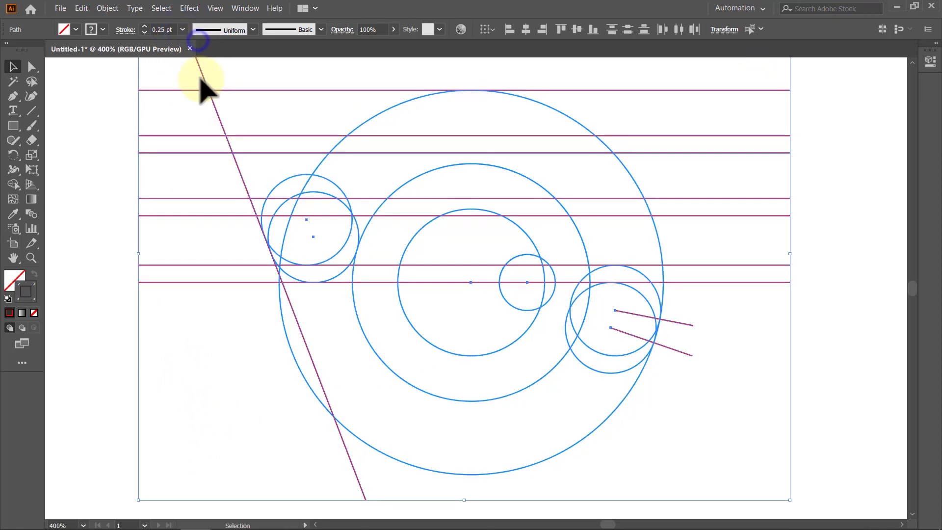
pyautogui.click(13, 184)
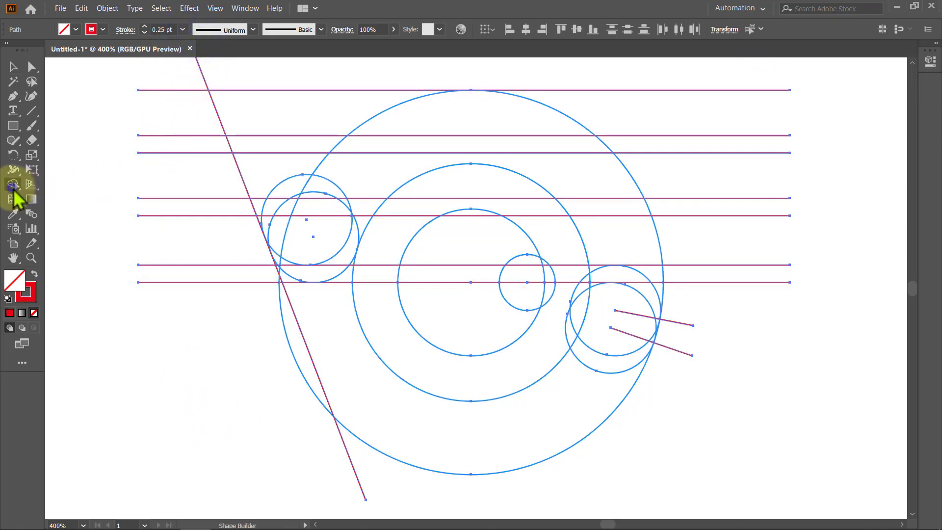
pyautogui.click(75, 29)
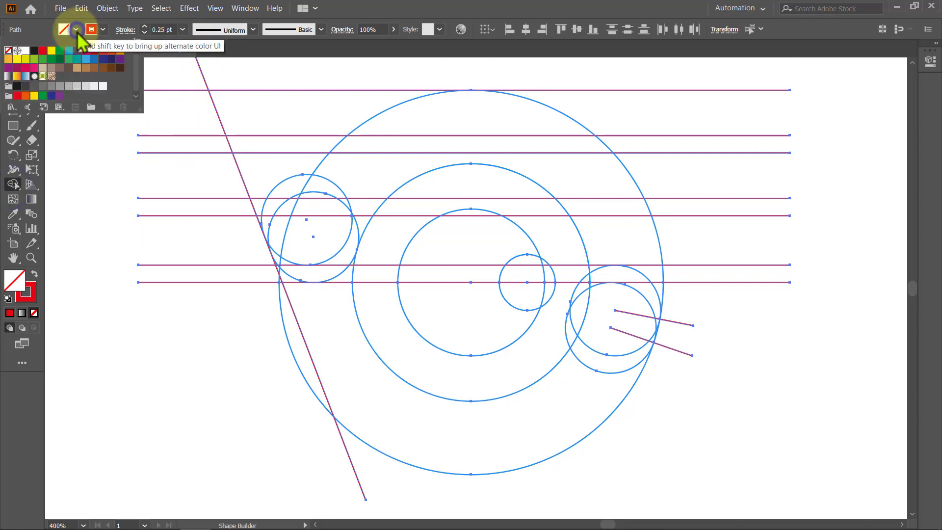
pyautogui.click(55, 60)
pyautogui.click(75, 30)
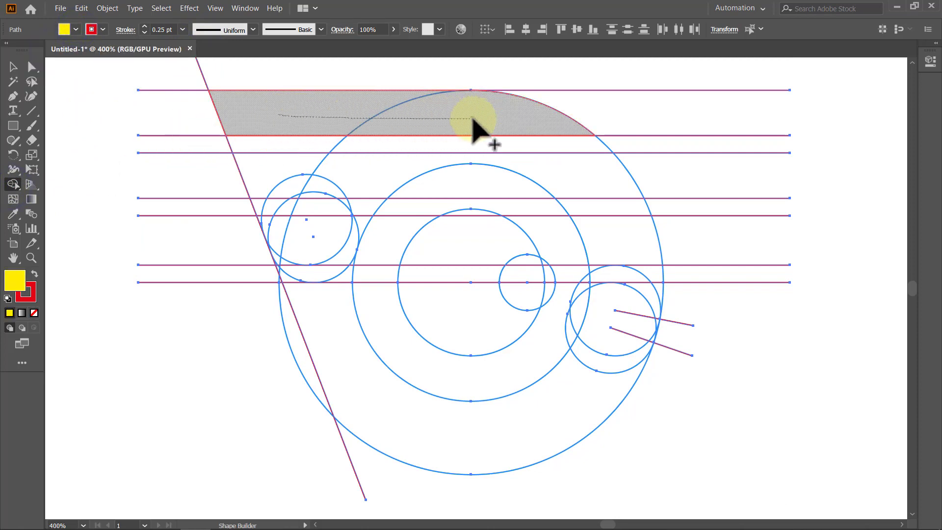
# Merge the three slanted horizontal strips into yellow bands
pyautogui.moveTo(262, 131); pyautogui.dragTo(479, 127)
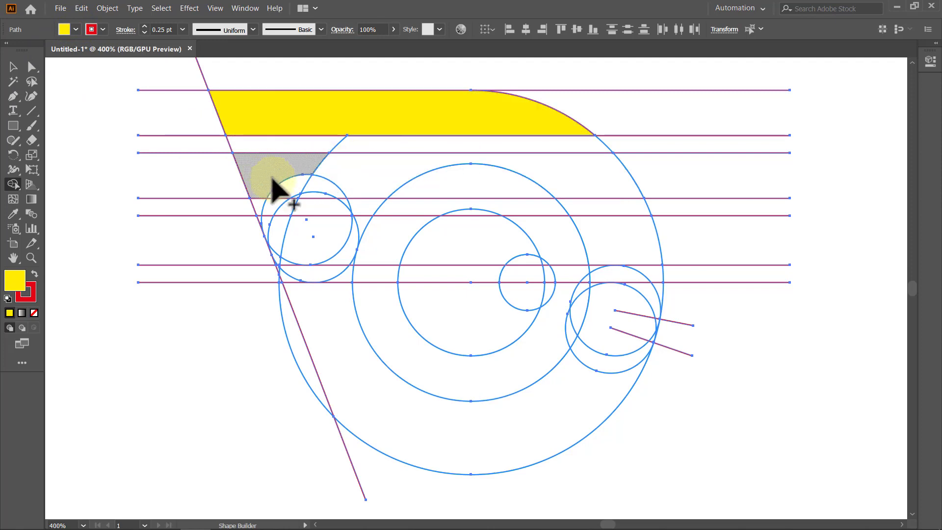
pyautogui.moveTo(273, 181); pyautogui.dragTo(564, 185)
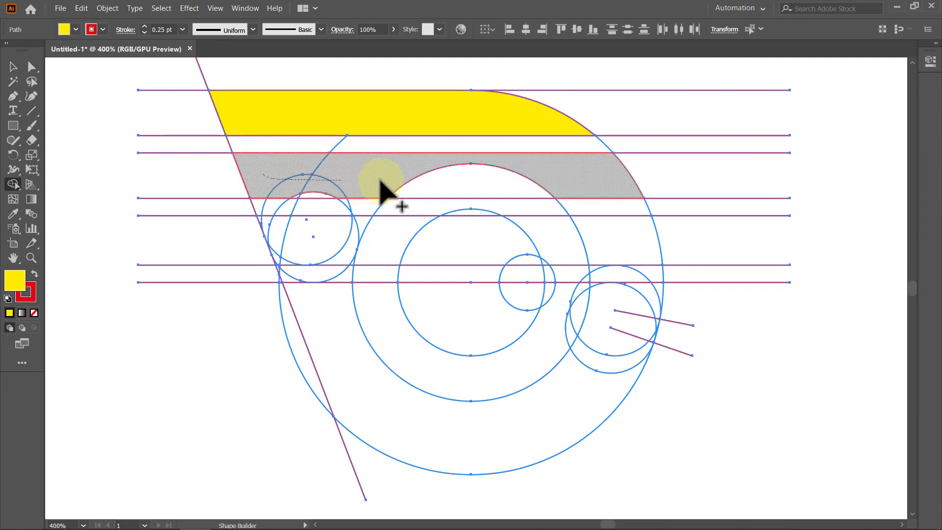
pyautogui.click(341, 189)
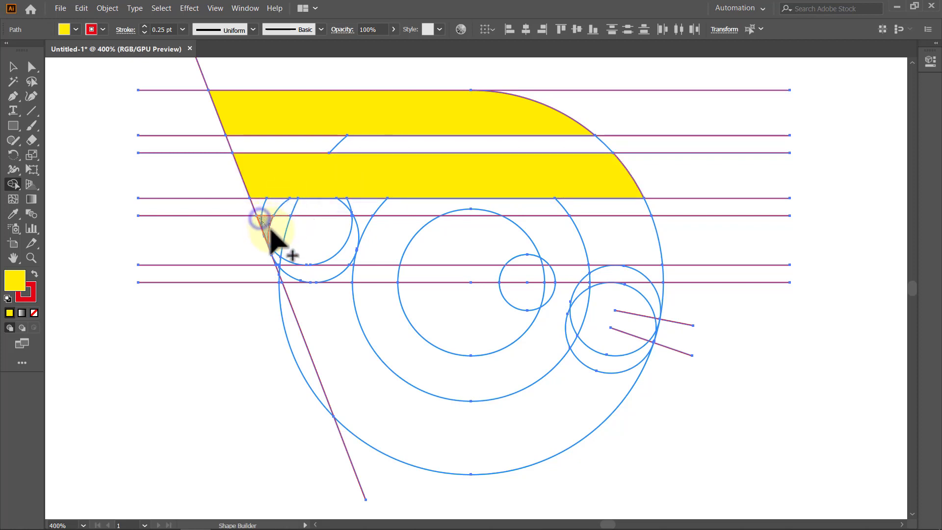
pyautogui.moveTo(271, 229)
pyautogui.mouseDown()
pyautogui.moveTo(603, 249)
pyautogui.moveTo(503, 260)
pyautogui.mouseUp()
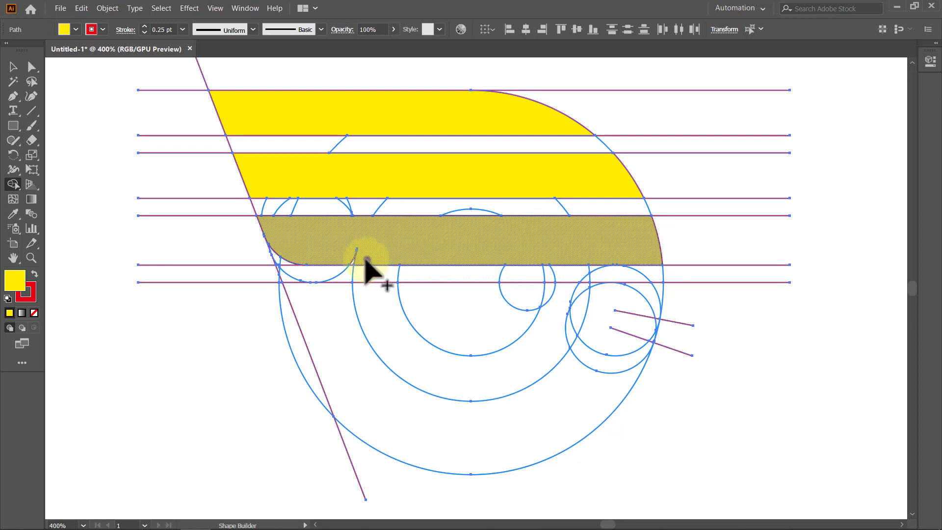
pyautogui.moveTo(365, 261); pyautogui.dragTo(337, 257)
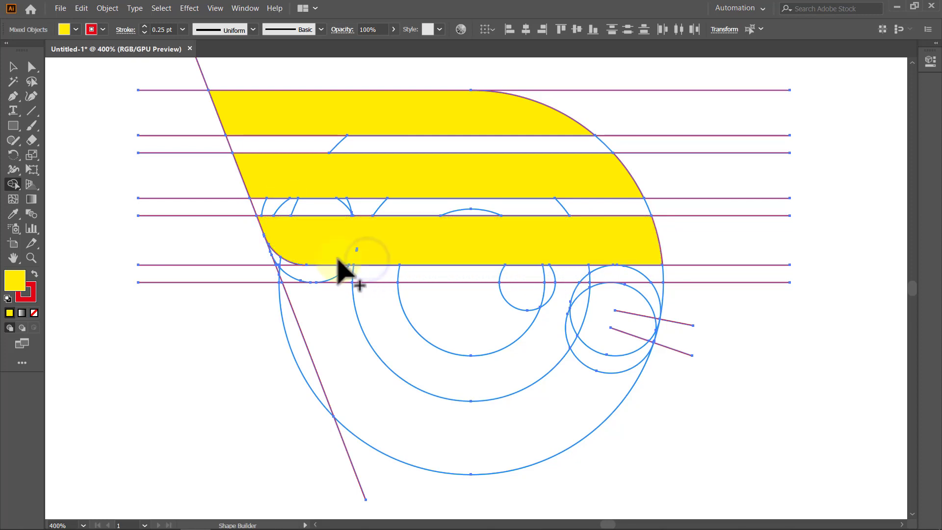
pyautogui.click(360, 251)
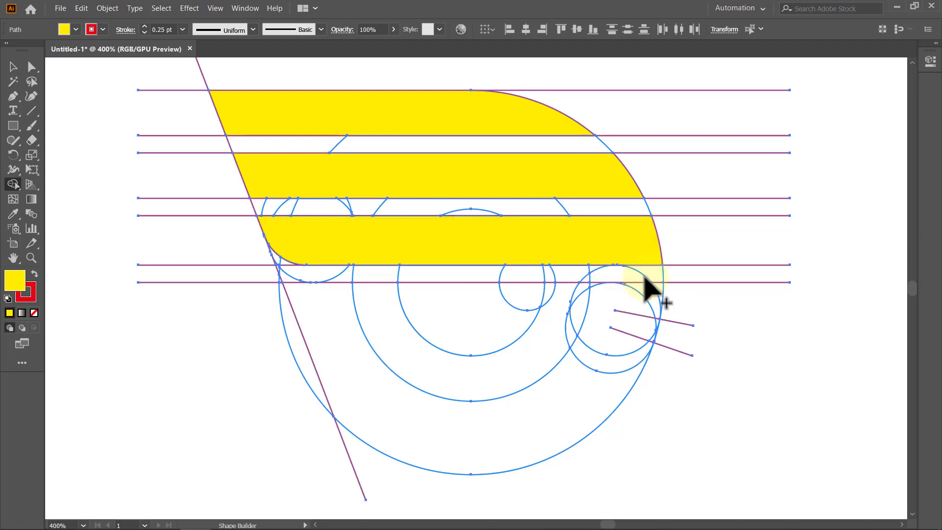
pyautogui.moveTo(658, 286); pyautogui.dragTo(637, 259)
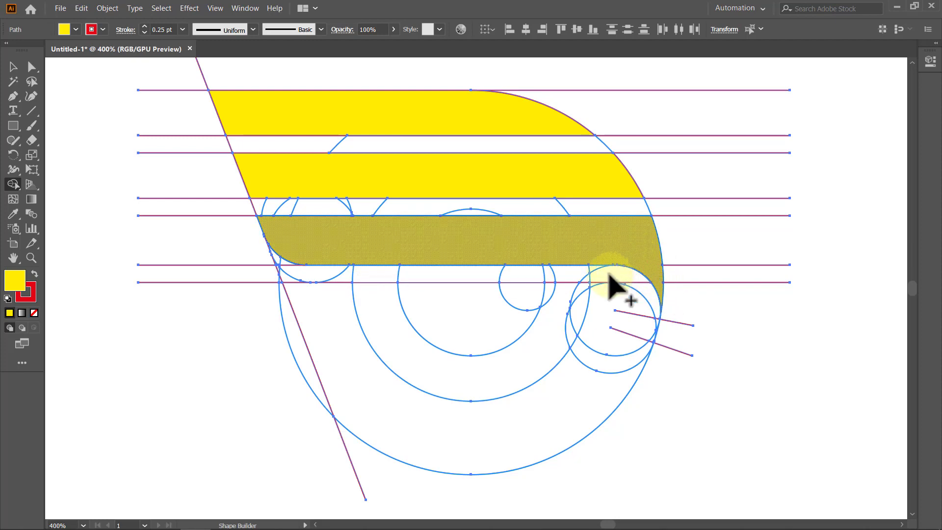
# Fill the inner half-circle and the wide lower ring yellow
pyautogui.click(469, 303)
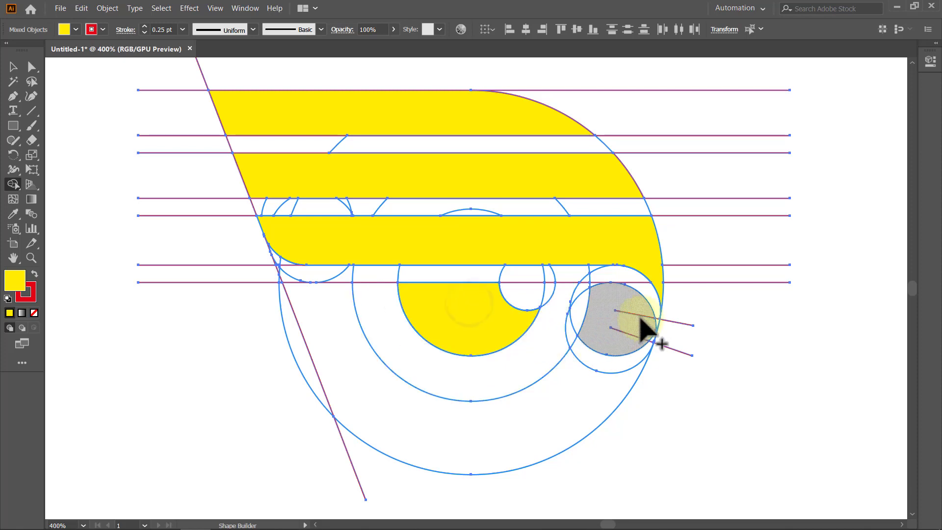
pyautogui.click(584, 402)
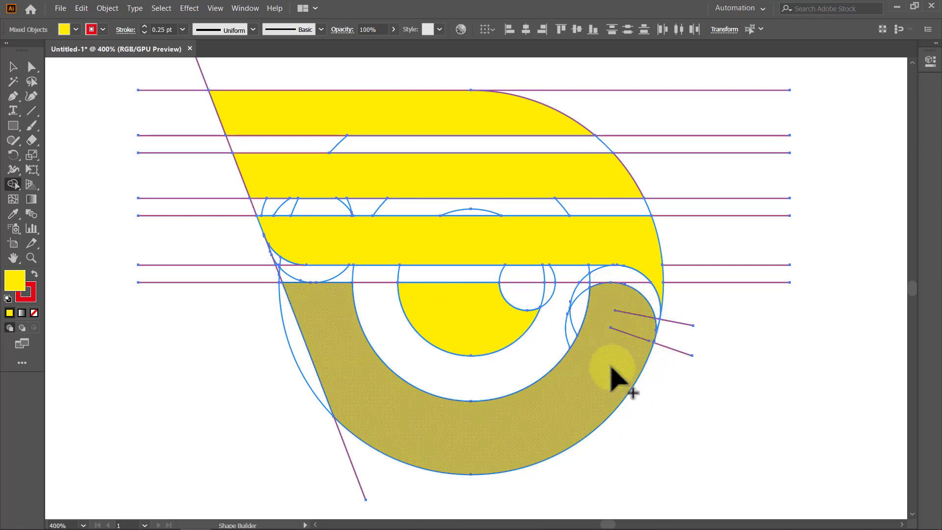
pyautogui.moveTo(329, 402); pyautogui.dragTo(287, 290)
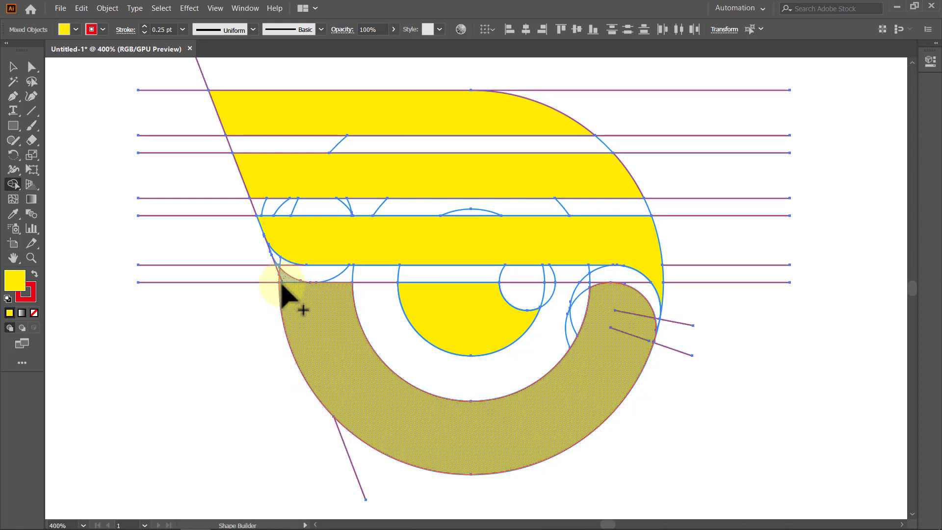
# Select the five yellow swoosh shapes and hide them
pyautogui.press('v')
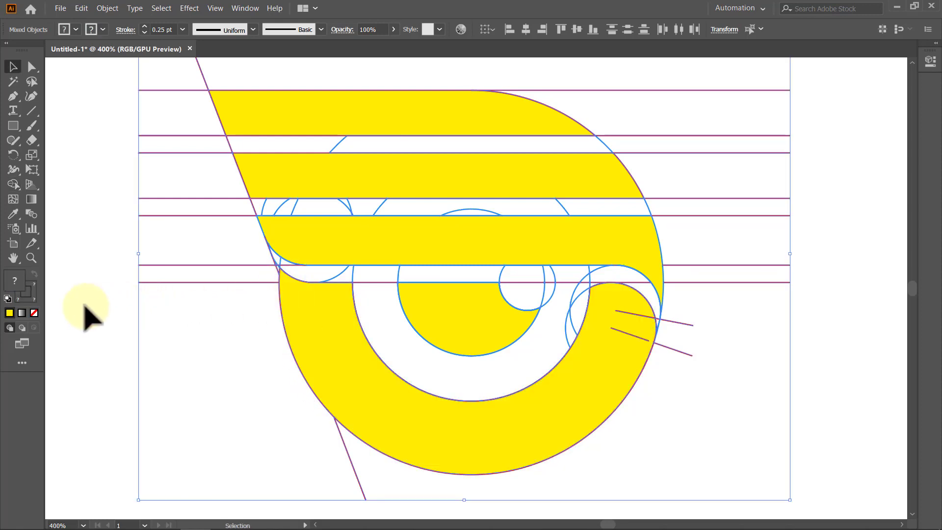
pyautogui.click(85, 317)
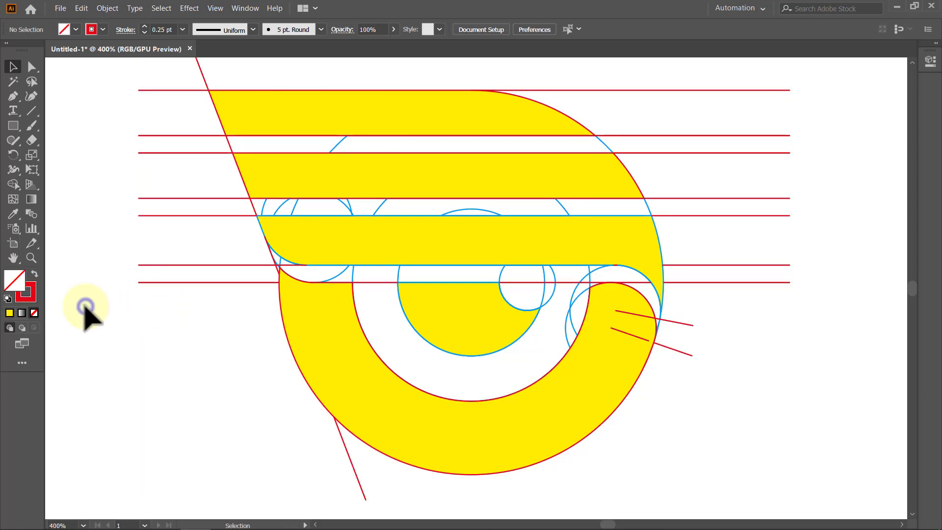
pyautogui.click(372, 120)
pyautogui.keyDown('shift'); pyautogui.click(416, 168); pyautogui.keyUp('shift')
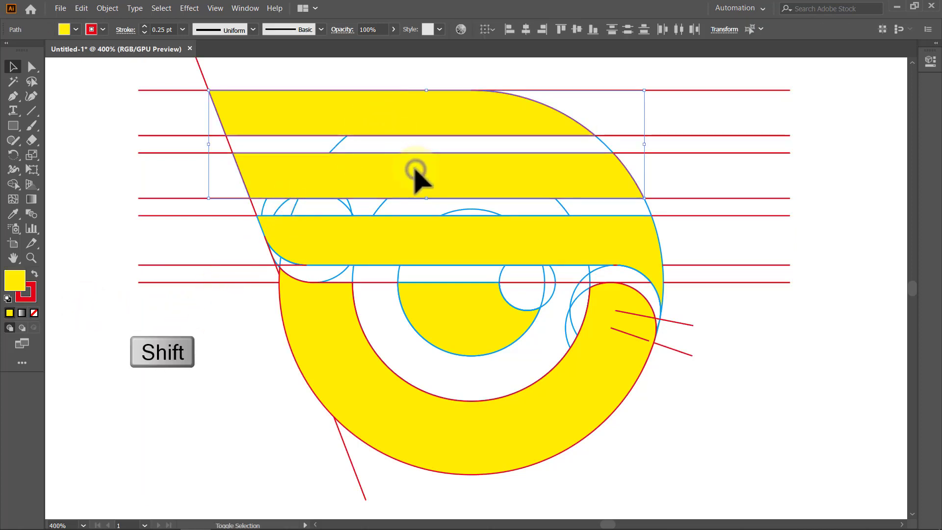
pyautogui.keyDown('shift'); pyautogui.click(423, 236); pyautogui.keyUp('shift')
pyautogui.keyDown('shift'); pyautogui.click(462, 307); pyautogui.keyUp('shift')
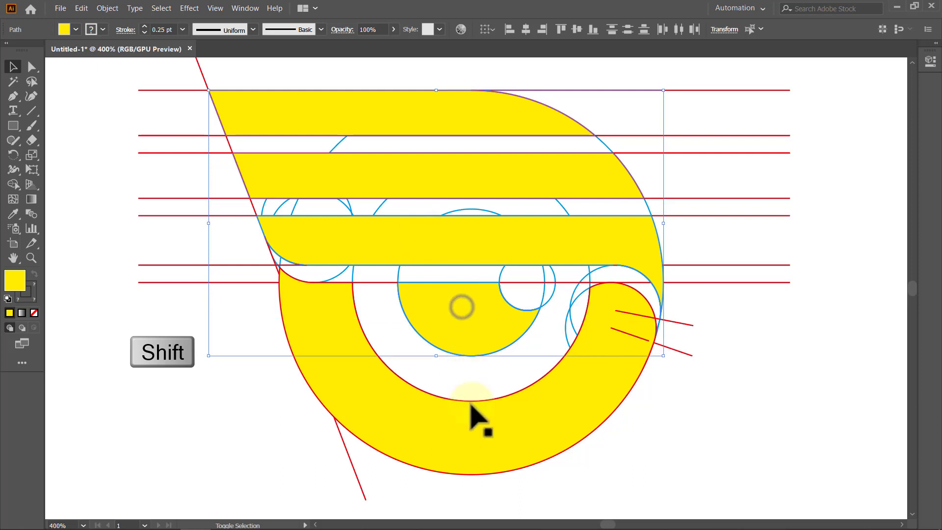
pyautogui.keyDown('shift'); pyautogui.click(472, 421); pyautogui.keyUp('shift')
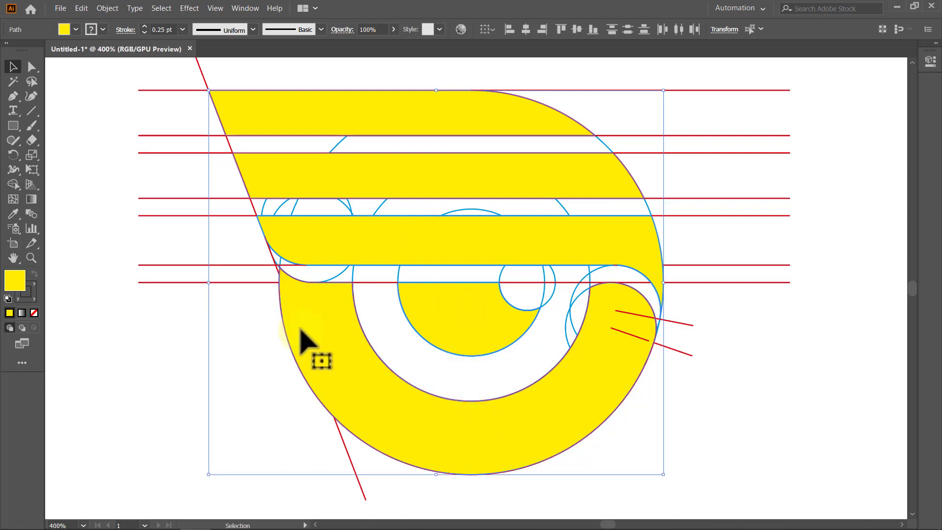
pyautogui.click(107, 9)
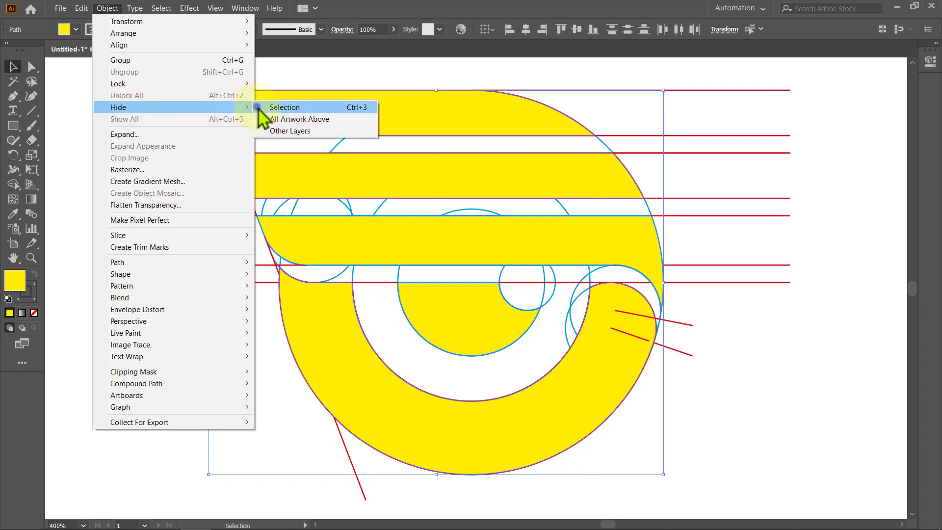
pyautogui.click(258, 107)
# Delete the remaining construction lines and circles, then show all hidden shapes
pyautogui.moveTo(765, 67)
pyautogui.mouseDown()
pyautogui.moveTo(307, 218)
pyautogui.moveTo(162, 486)
pyautogui.mouseUp()
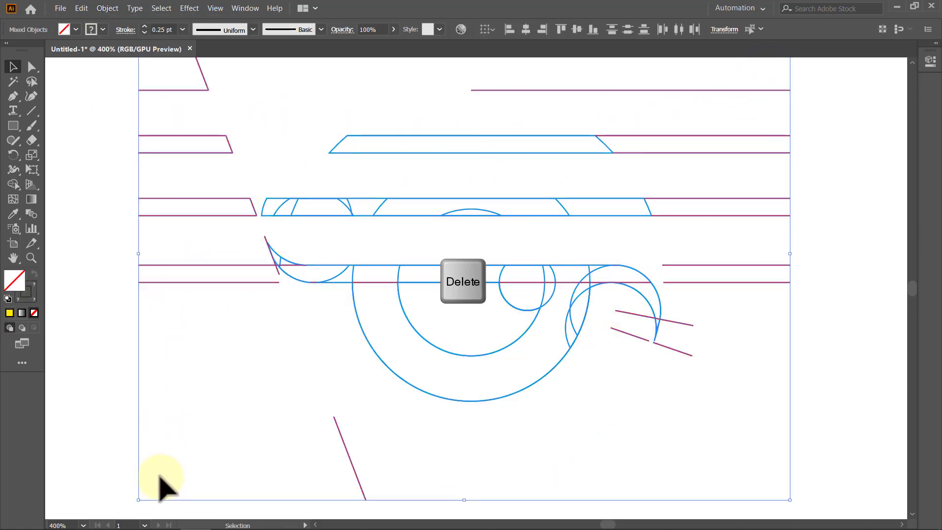
pyautogui.press('Delete')
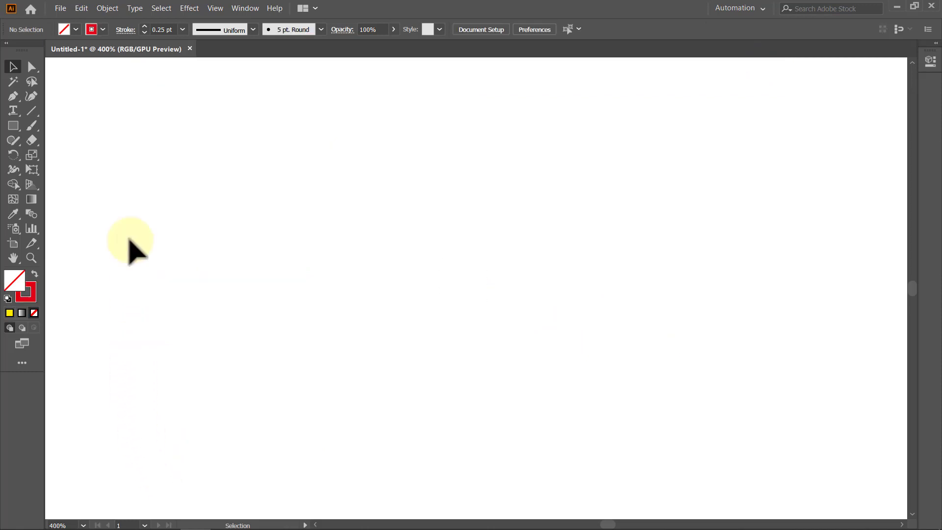
pyautogui.click(115, 10)
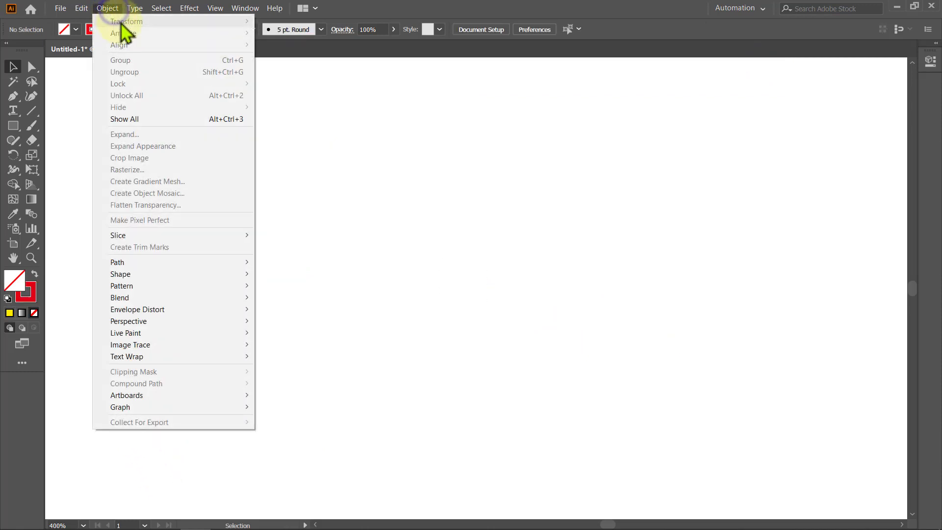
pyautogui.click(133, 120)
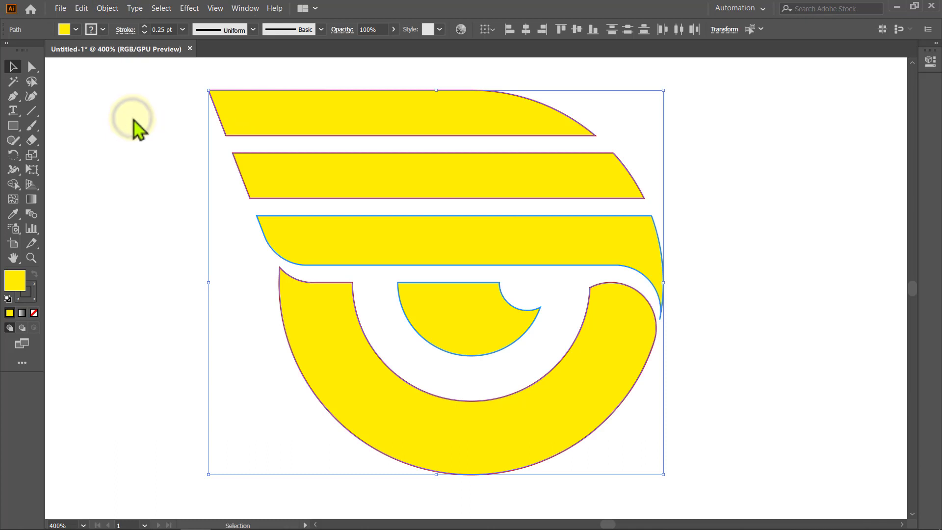
# Show the hidden yellow swoosh shapes again and unite them into one shape with Pathfinder
pyautogui.click(134, 120)
pyautogui.hotkey('ctrl', 'shift', 'F9')
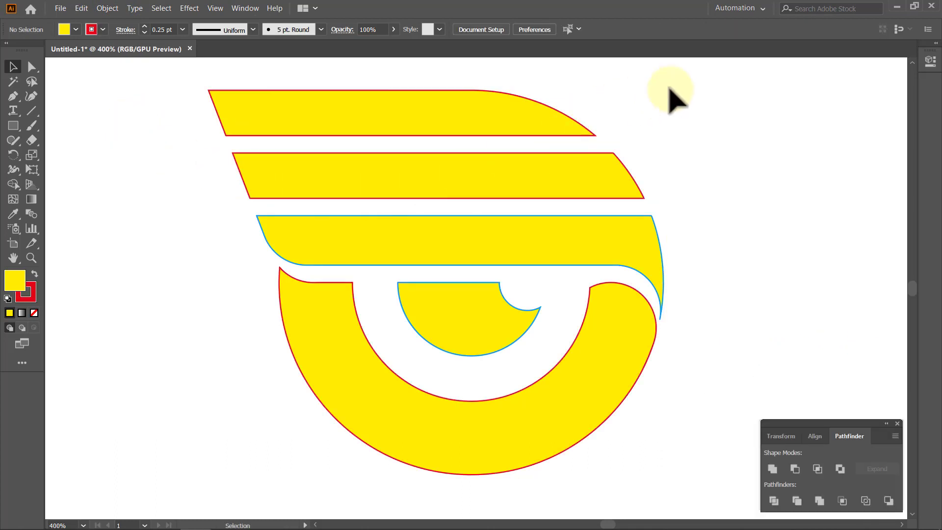
pyautogui.moveTo(599, 166); pyautogui.dragTo(222, 433)
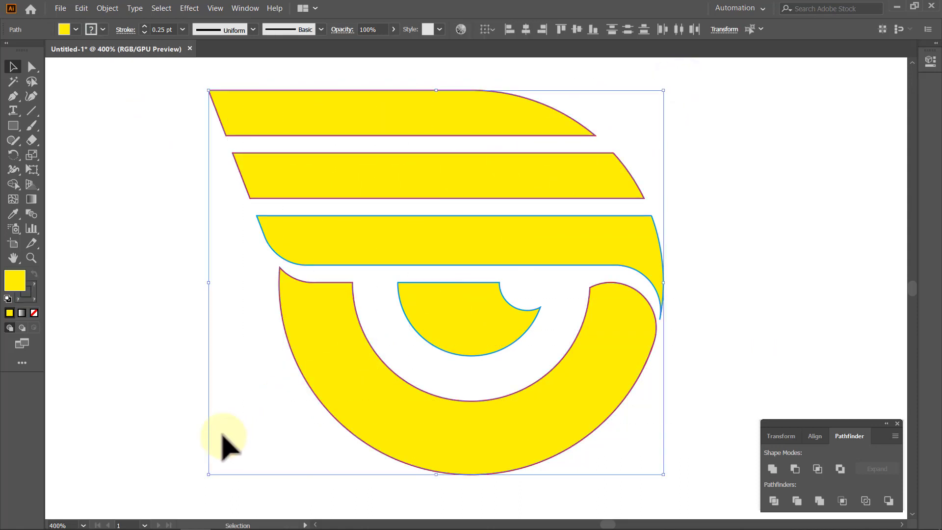
pyautogui.click(775, 470)
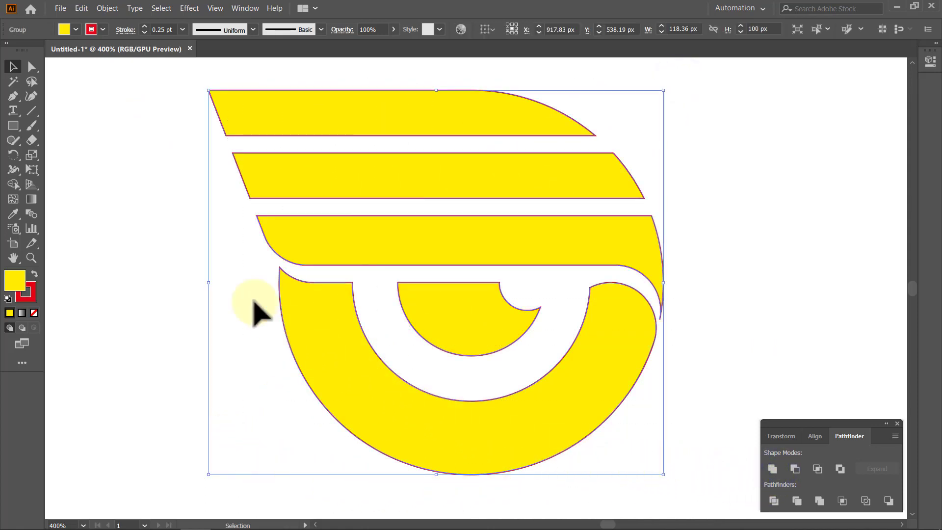
pyautogui.click(106, 8)
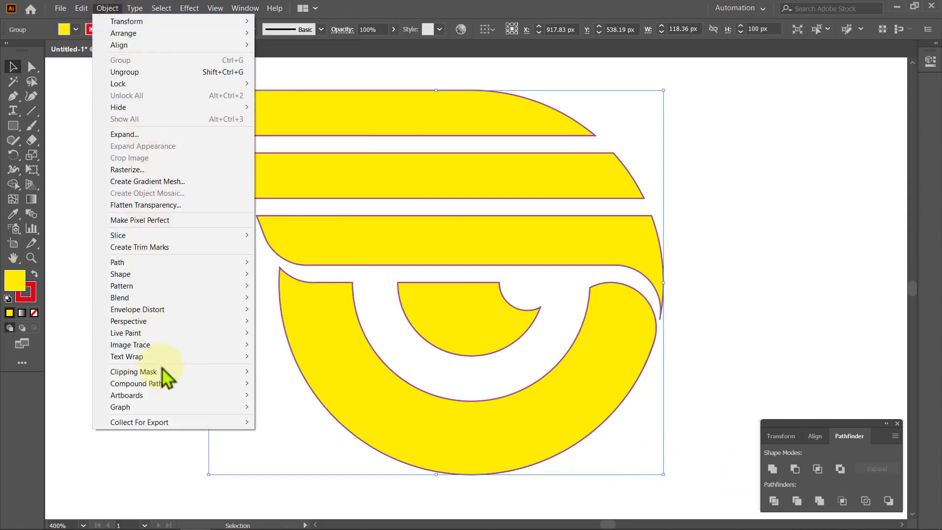
# Make the logo a compound path with its stroke set to None
pyautogui.moveTo(136, 384)
pyautogui.click(274, 384)
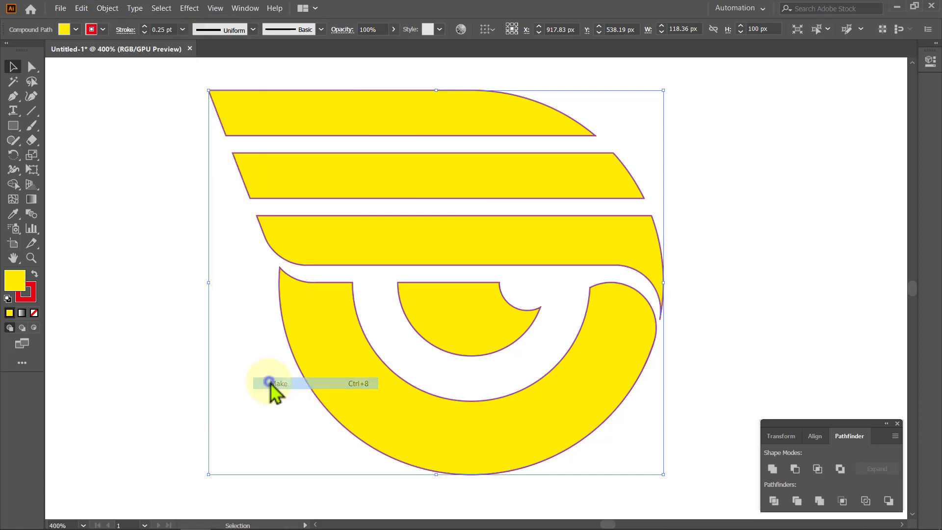
pyautogui.click(103, 30)
pyautogui.click(8, 50)
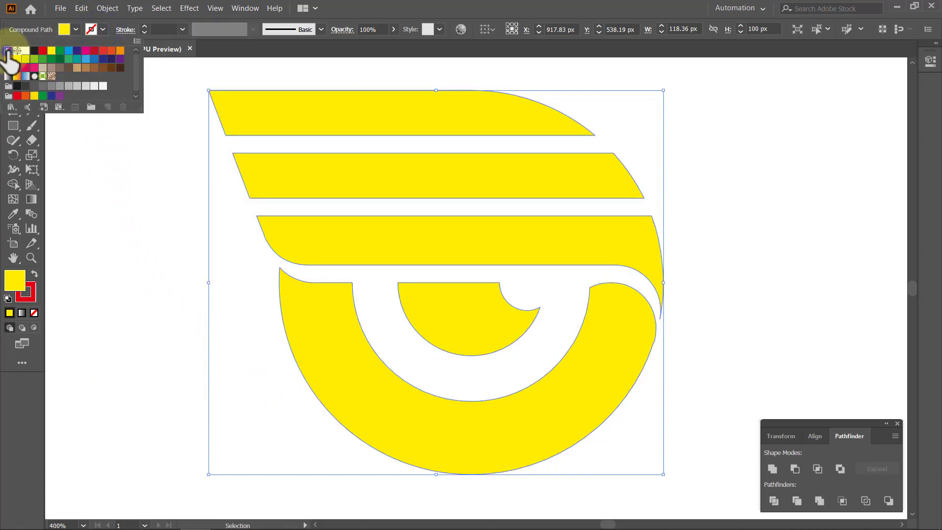
pyautogui.click(102, 30)
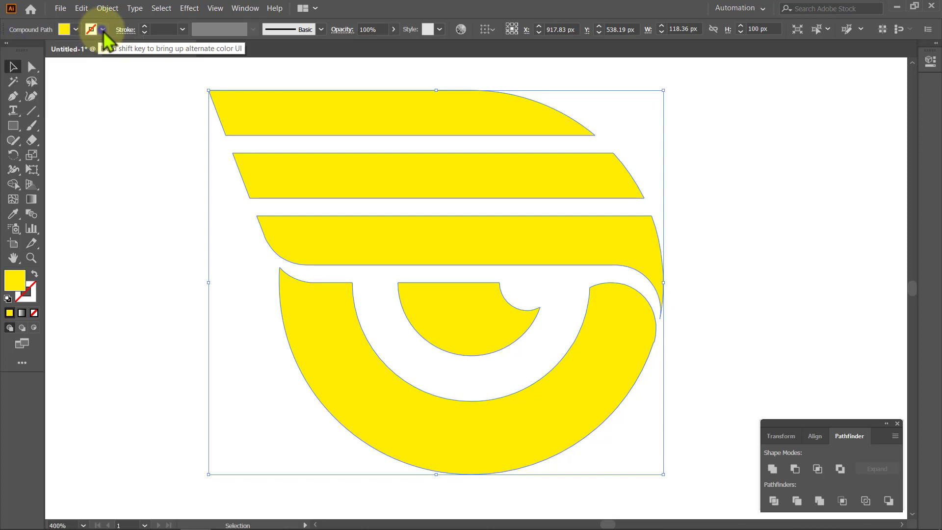
pyautogui.click(109, 119)
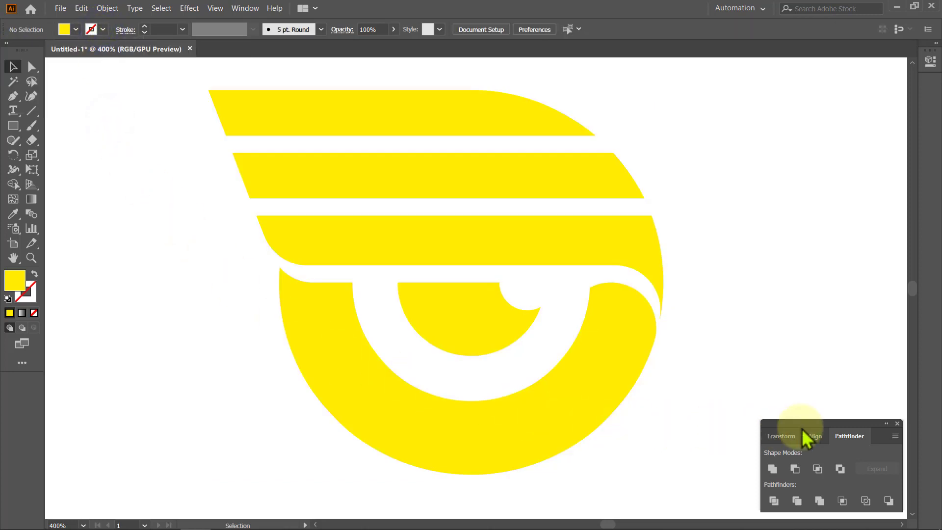
pyautogui.click(897, 424)
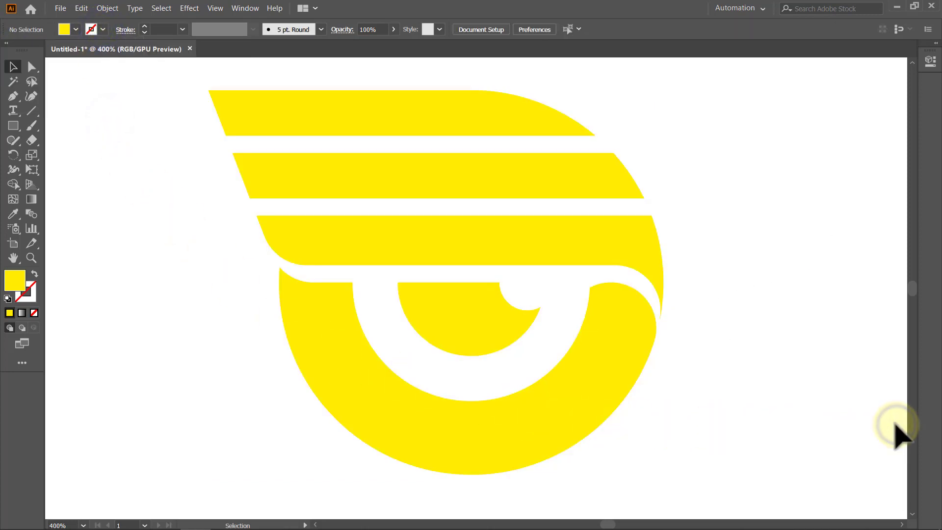
# Centre the logo horizontally and vertically on the artboard
pyautogui.hotkey('ctrl', '0')
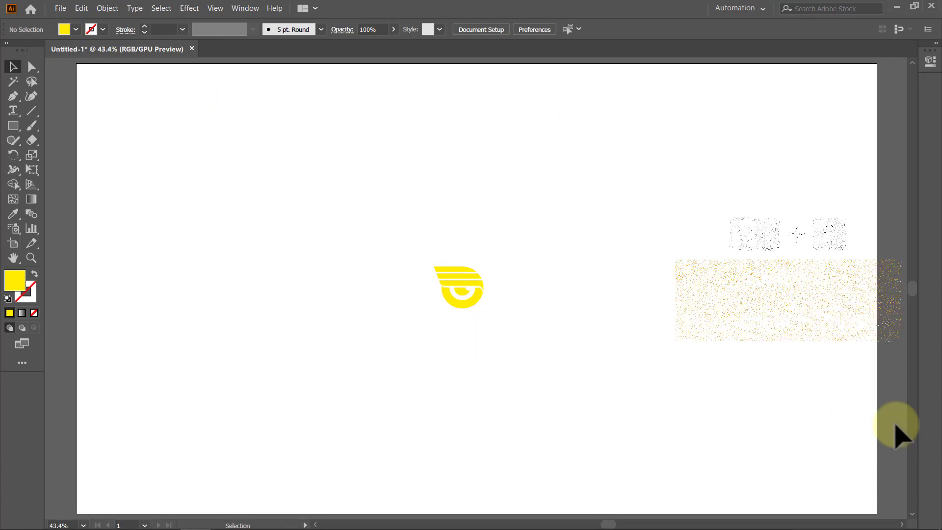
pyautogui.click(470, 301)
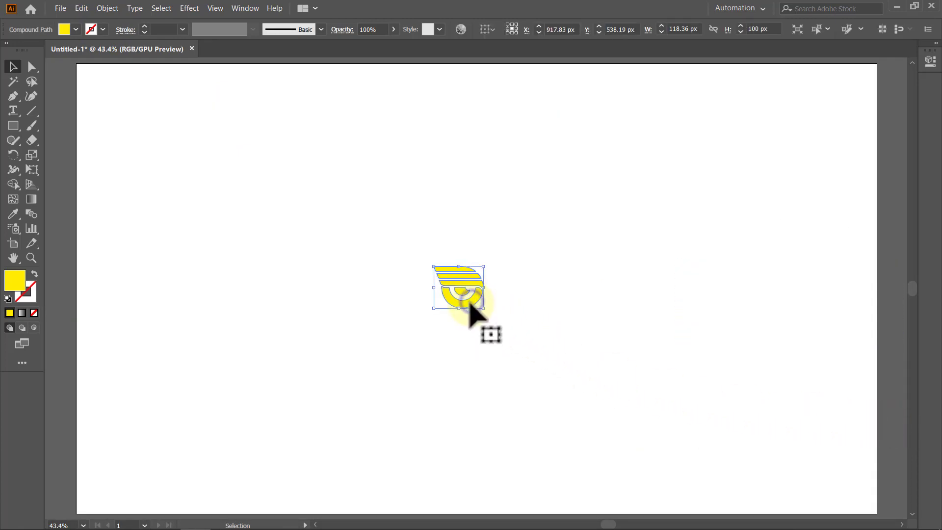
pyautogui.click(494, 29)
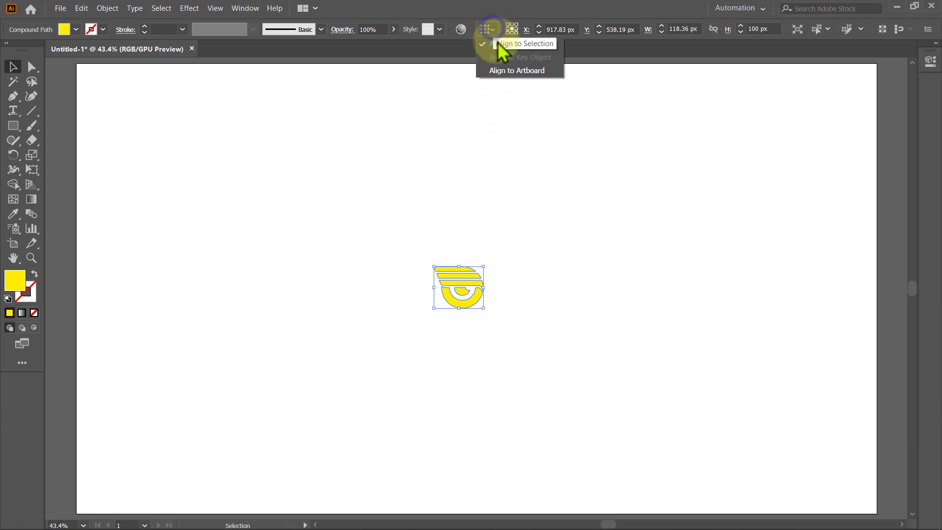
pyautogui.click(500, 72)
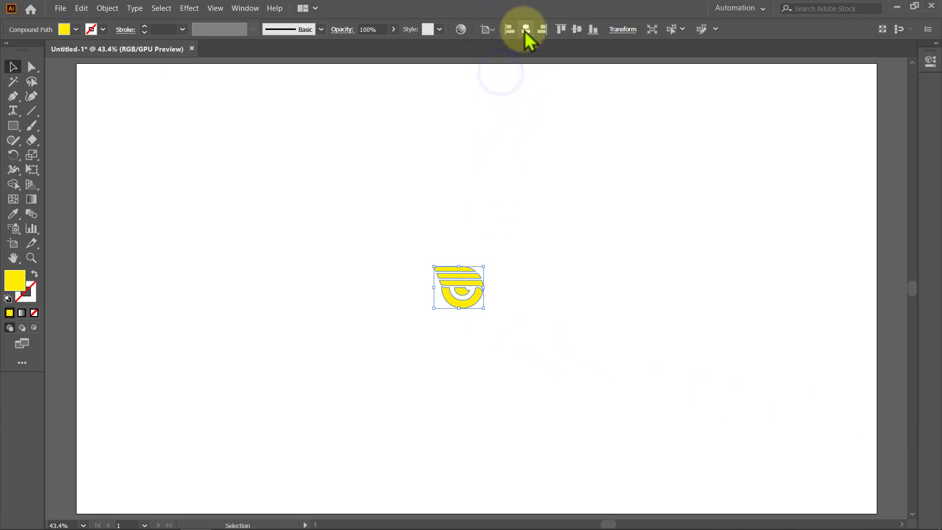
pyautogui.click(525, 30)
pyautogui.click(577, 30)
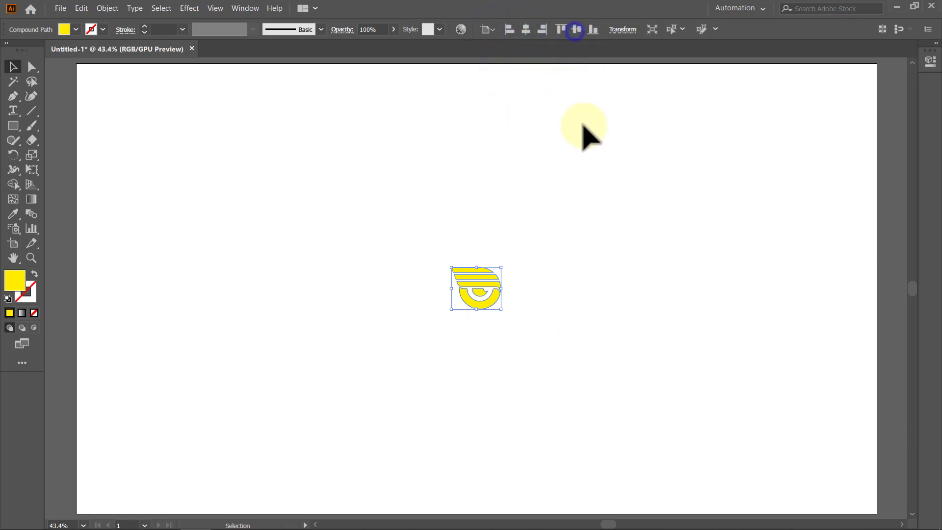
# Scale the logo proportionally to 850 px tall
pyautogui.click(934, 51)
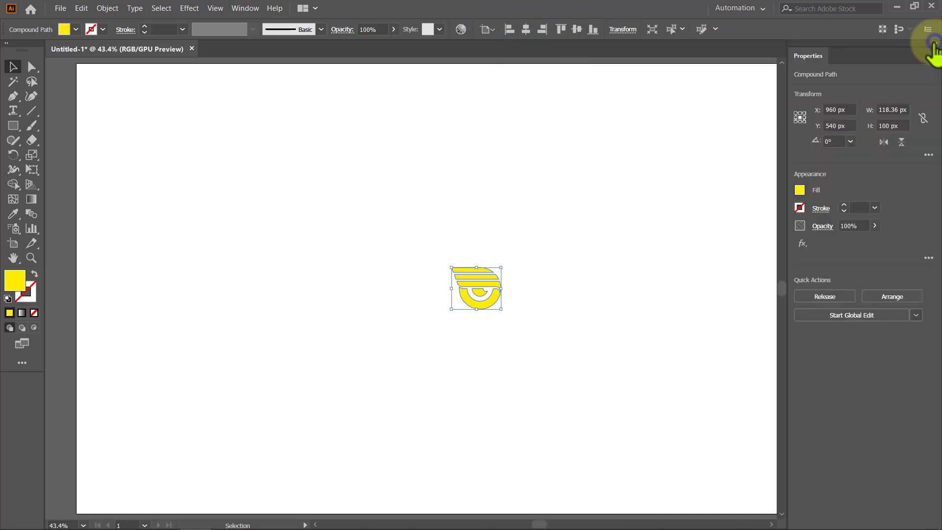
pyautogui.click(922, 118)
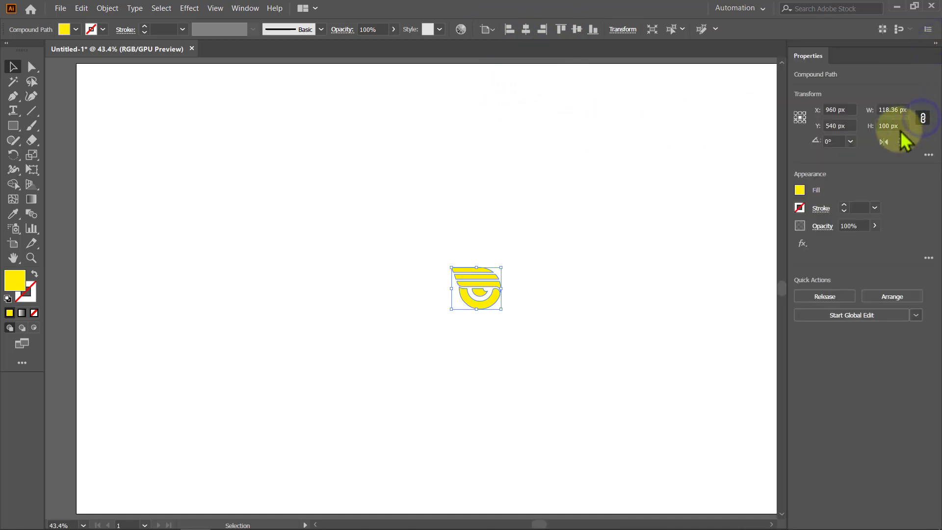
pyautogui.write('850')
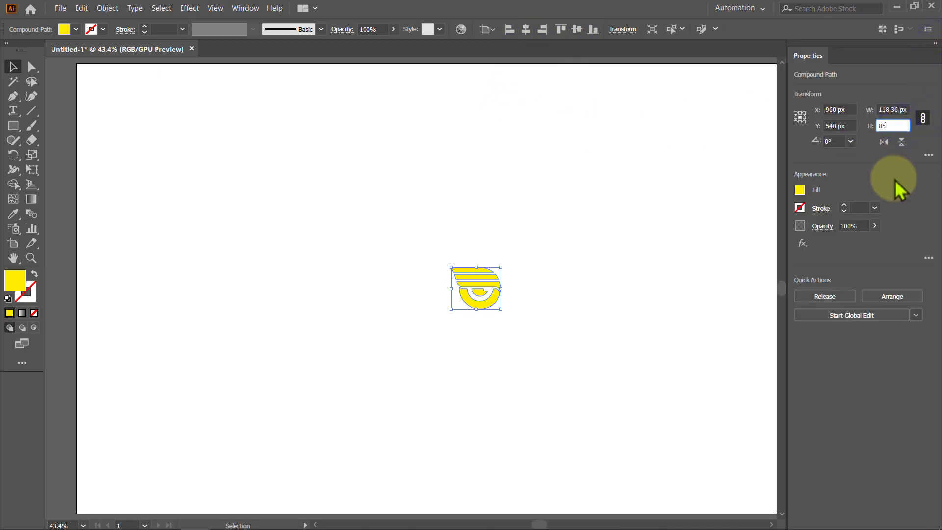
pyautogui.press('Return')
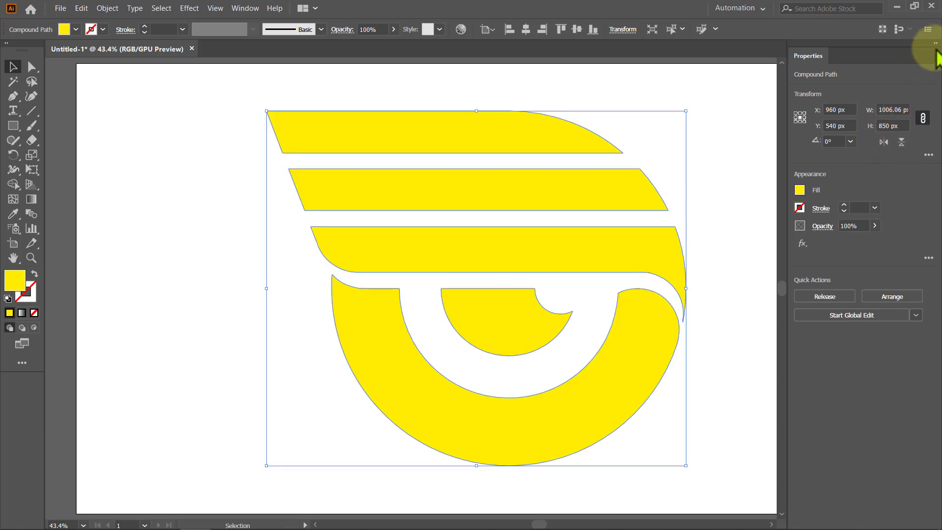
pyautogui.click(935, 44)
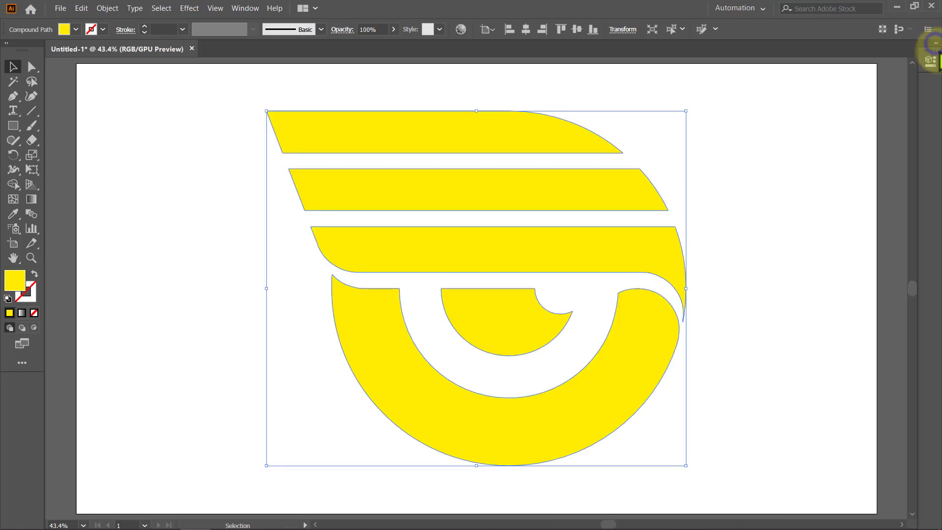
pyautogui.click(893, 96)
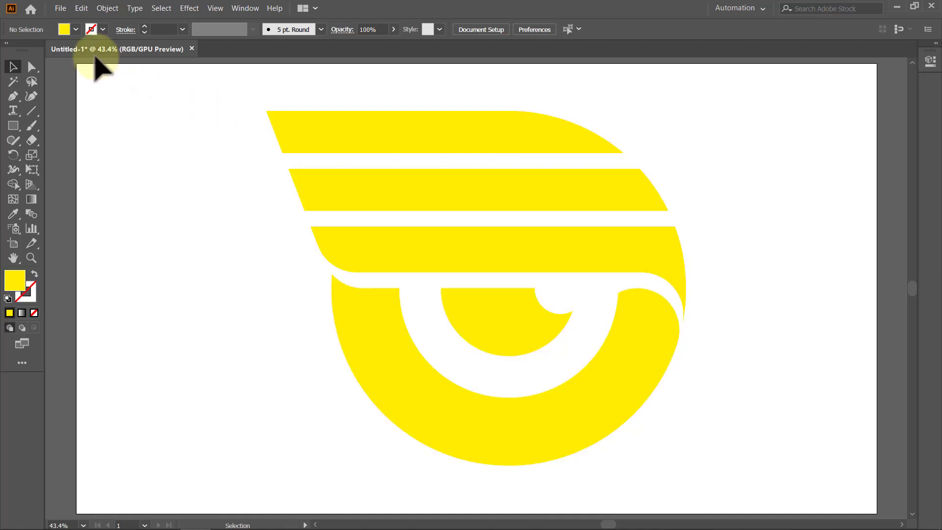
# Place the Background - 0115 image on the artboard and embed it
pyautogui.click(60, 9)
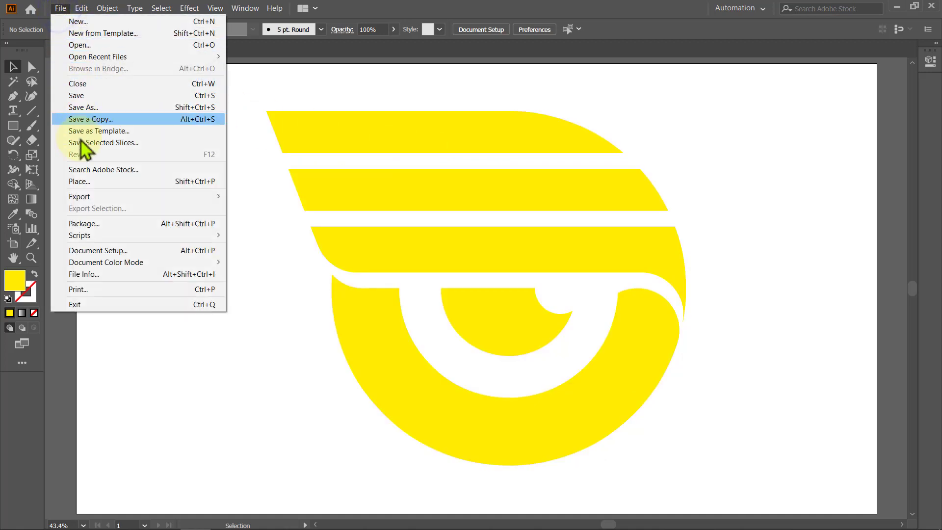
pyautogui.click(89, 181)
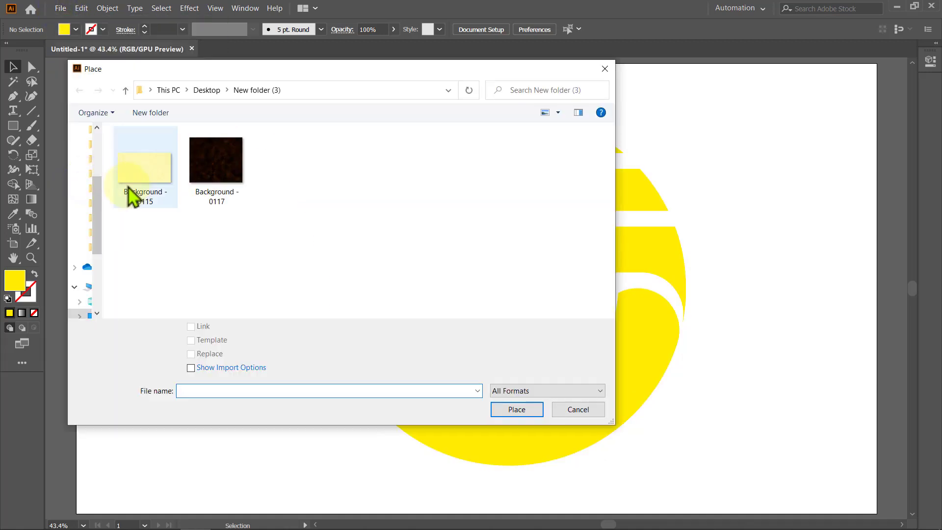
pyautogui.click(162, 186)
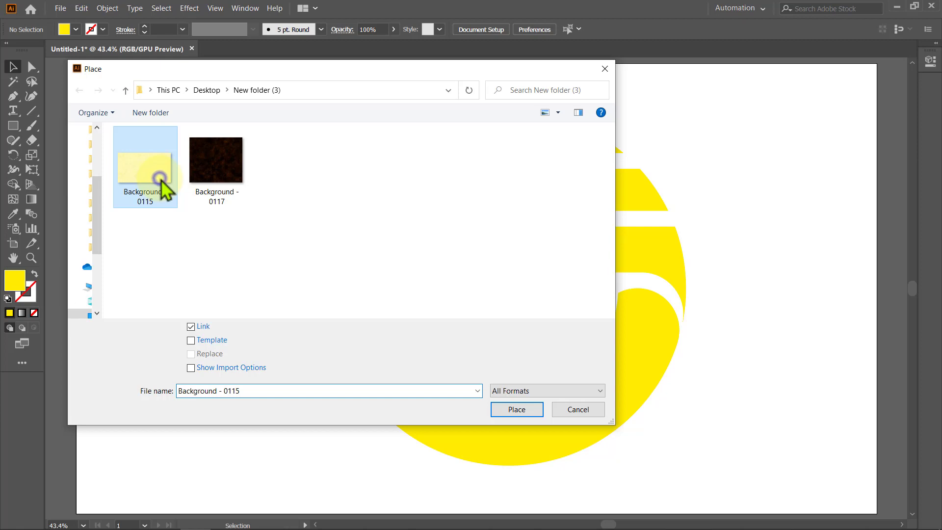
pyautogui.click(505, 409)
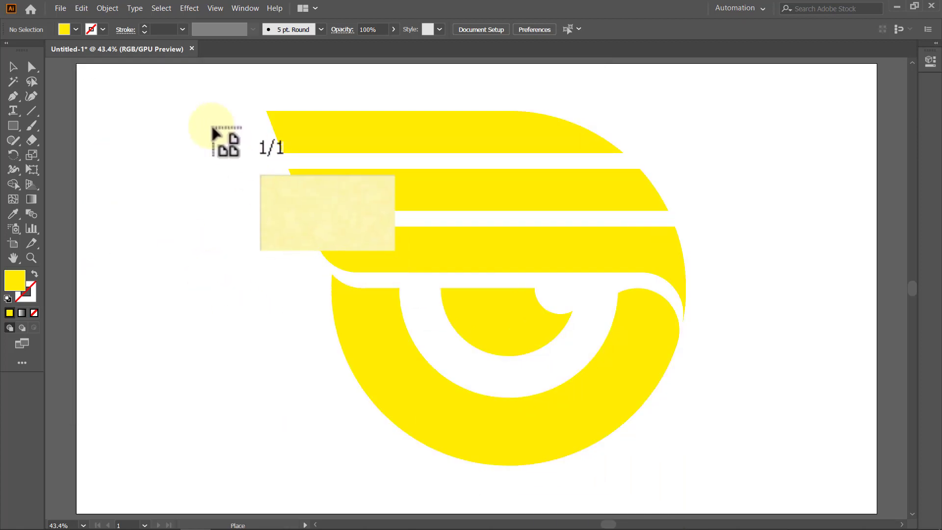
pyautogui.moveTo(188, 101); pyautogui.dragTo(722, 401)
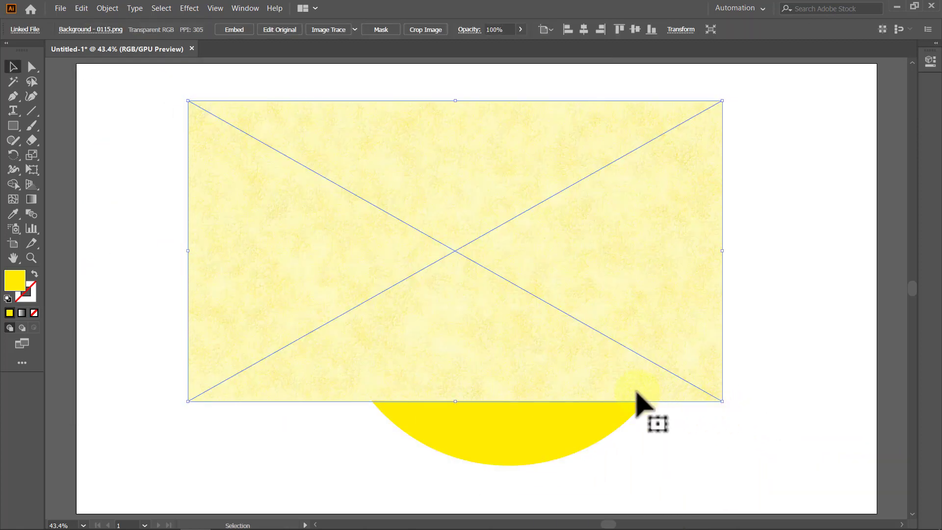
pyautogui.click(235, 30)
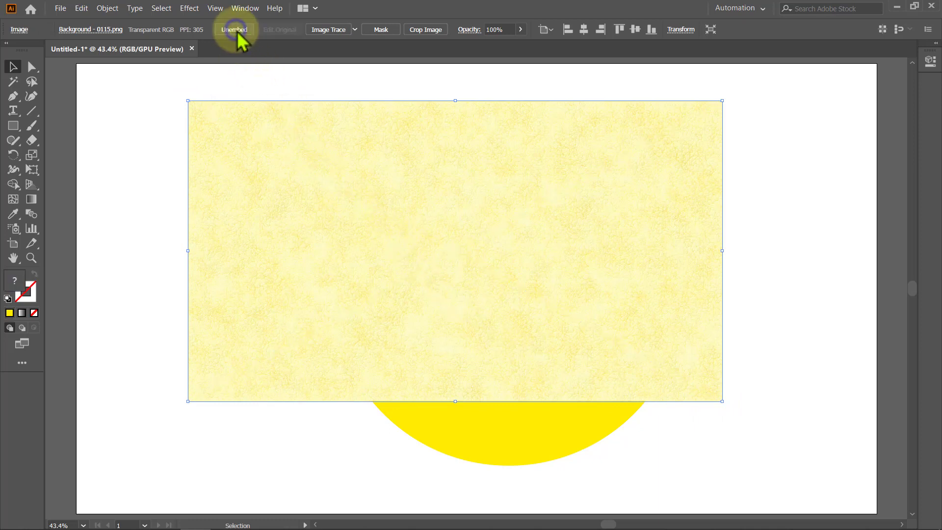
# Centre the background on the artboard and size it to 1920 × 1080 px, unlinked
pyautogui.click(584, 30)
pyautogui.click(636, 30)
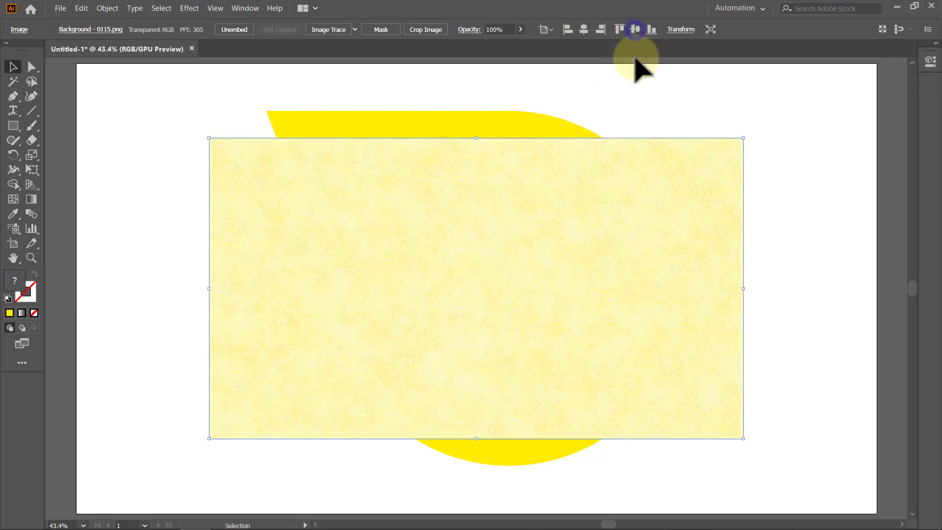
pyautogui.click(935, 45)
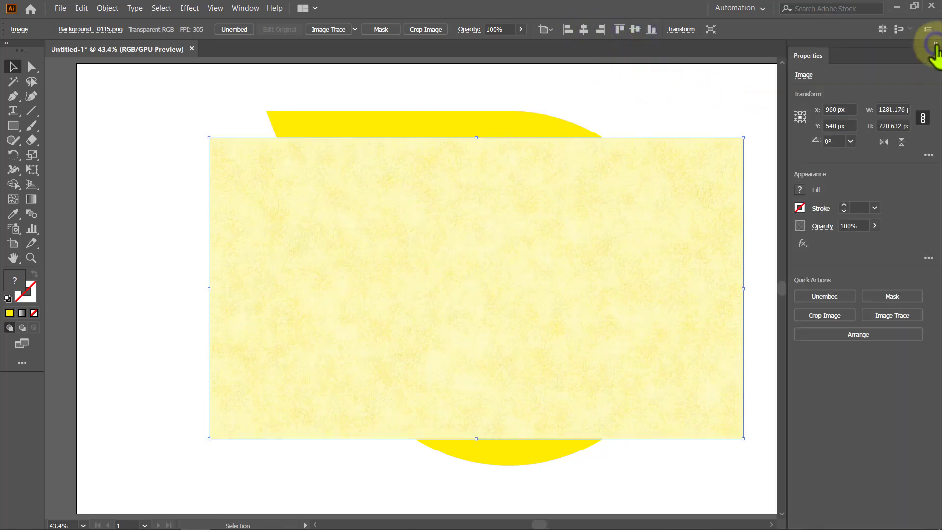
pyautogui.click(923, 118)
pyautogui.click(891, 110)
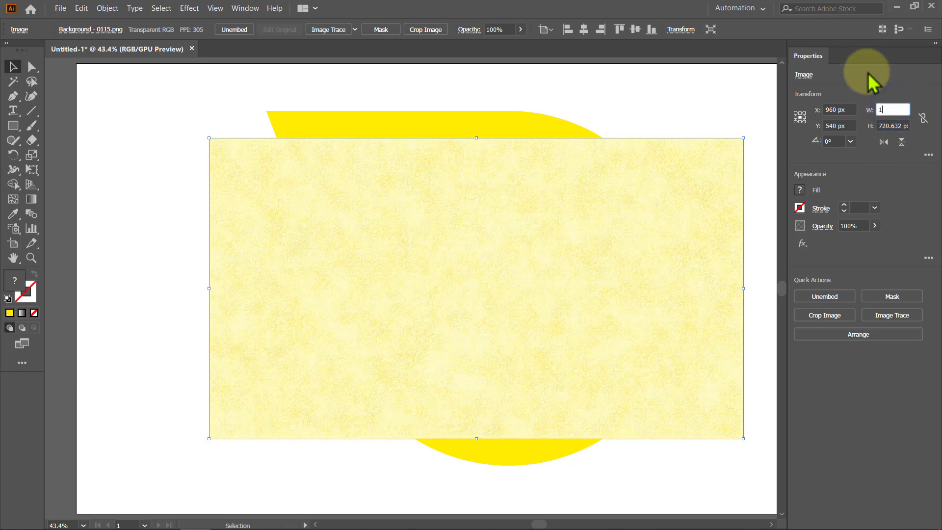
pyautogui.write('920')
pyautogui.press('Return')
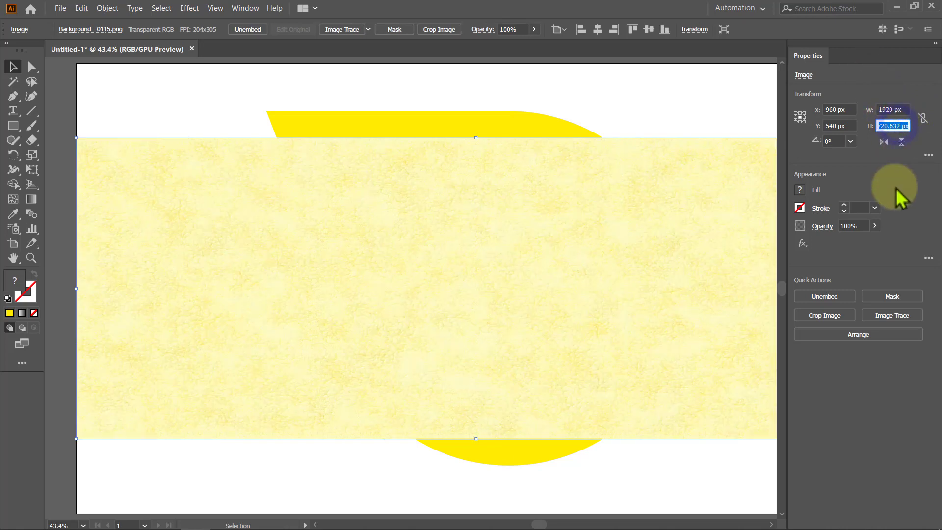
pyautogui.write('1080')
pyautogui.press('Return')
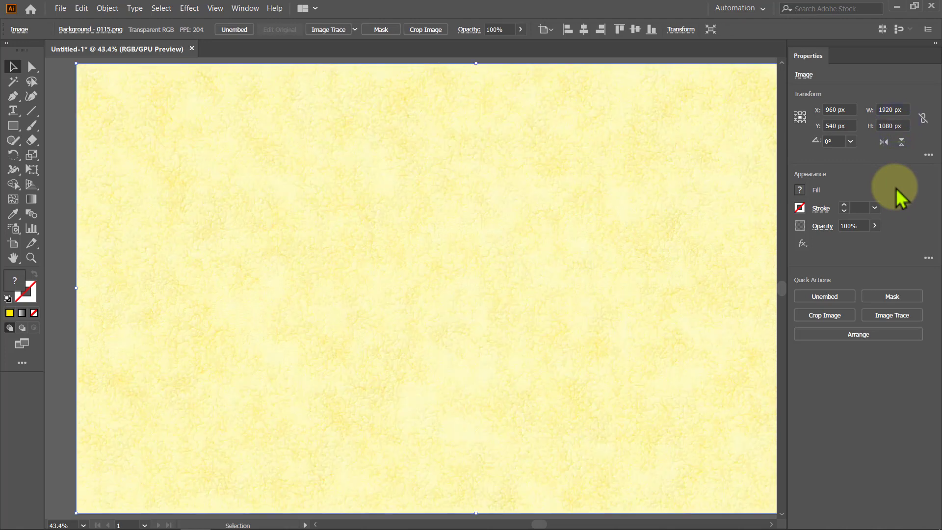
# Send the background behind the logo and lock it
pyautogui.click(935, 44)
pyautogui.hotkey('ctrl', '[')
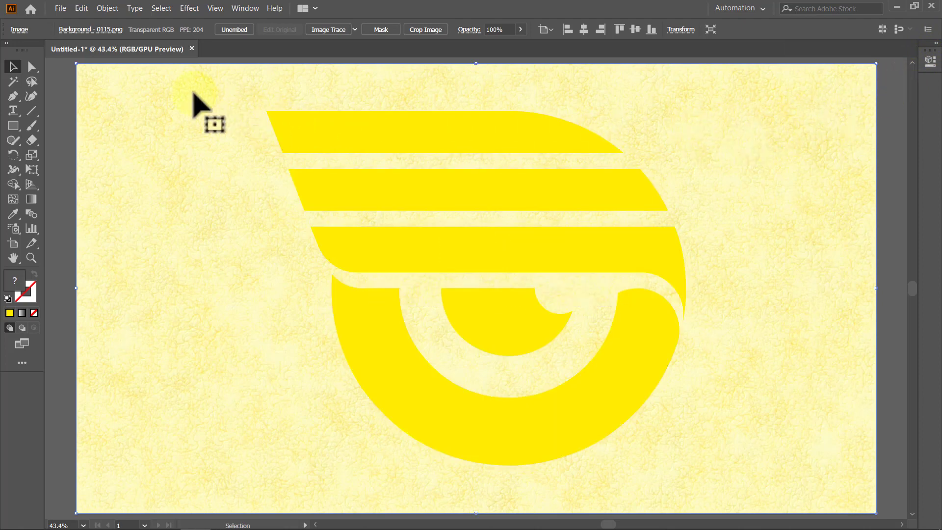
pyautogui.click(107, 8)
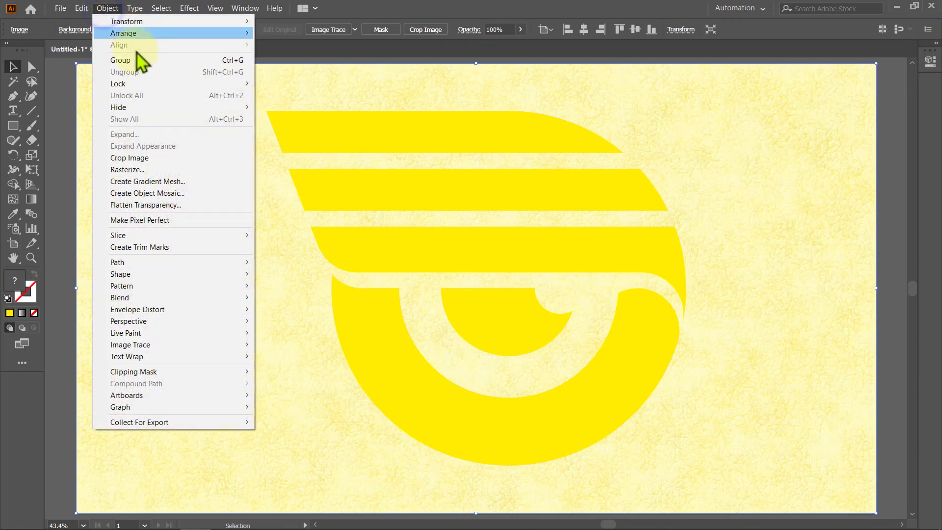
pyautogui.moveTo(118, 84)
pyautogui.click(279, 85)
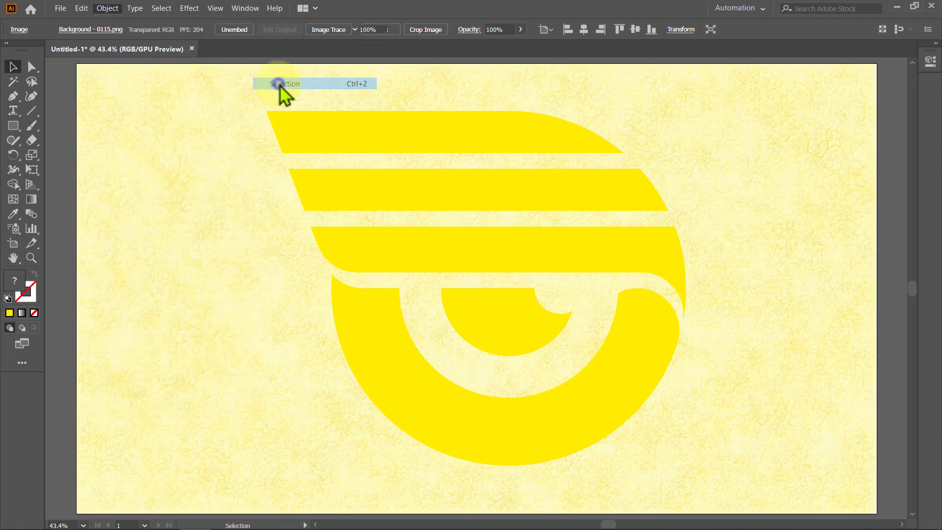
# Place the dark Background - 0117 texture over the logo and embed it
pyautogui.click(60, 9)
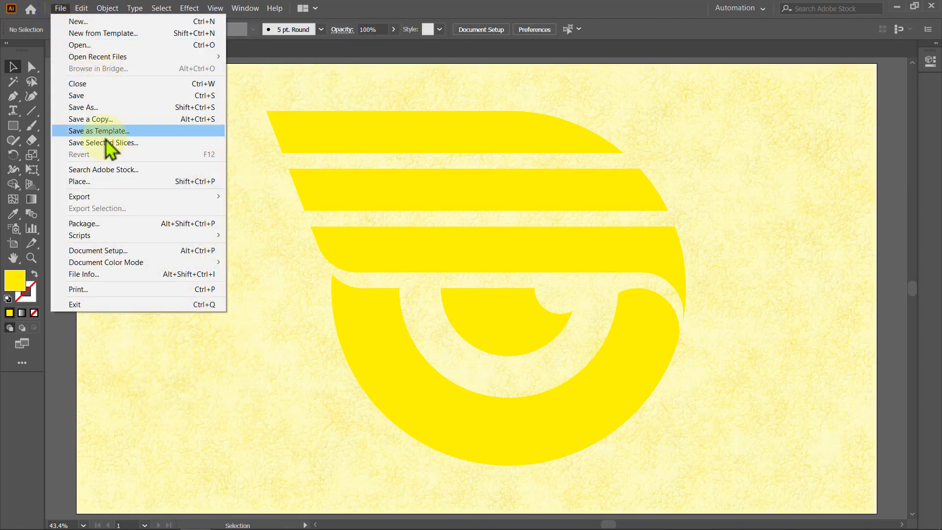
pyautogui.click(122, 181)
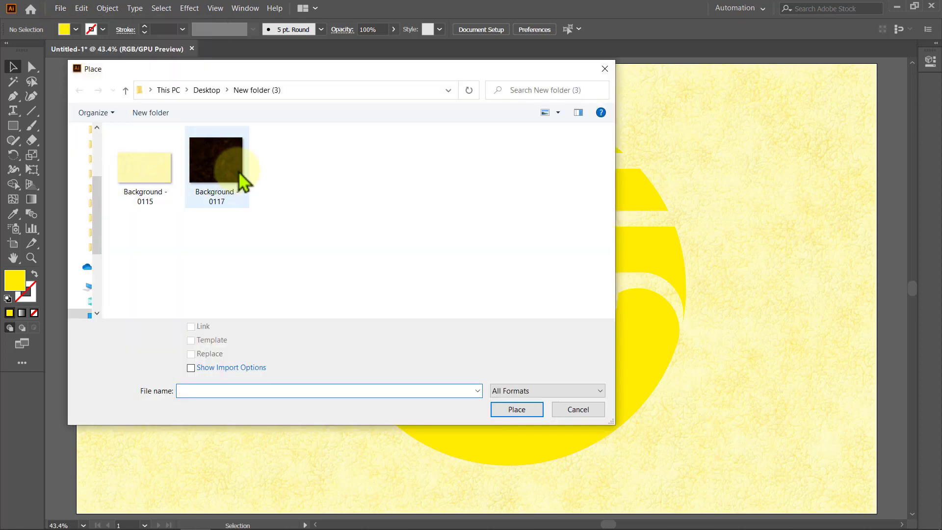
pyautogui.click(239, 173)
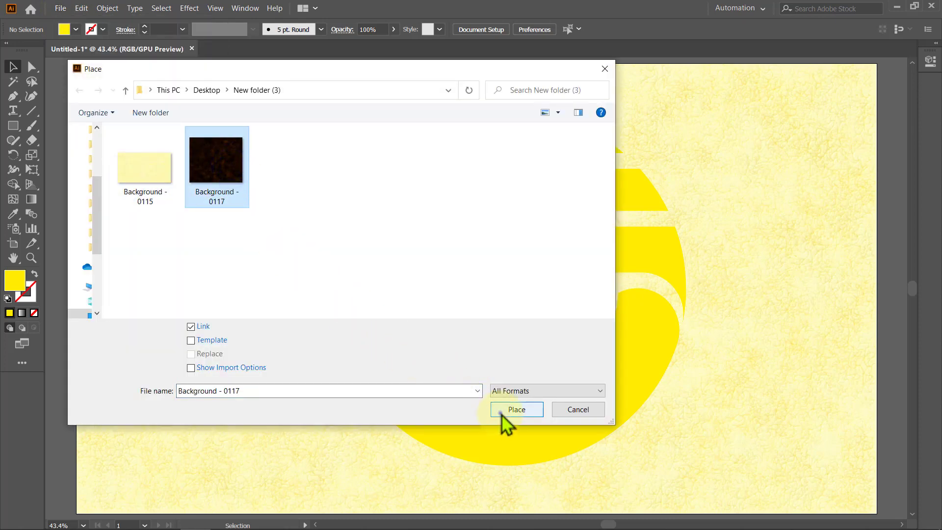
pyautogui.click(517, 409)
pyautogui.moveTo(290, 160); pyautogui.dragTo(579, 366)
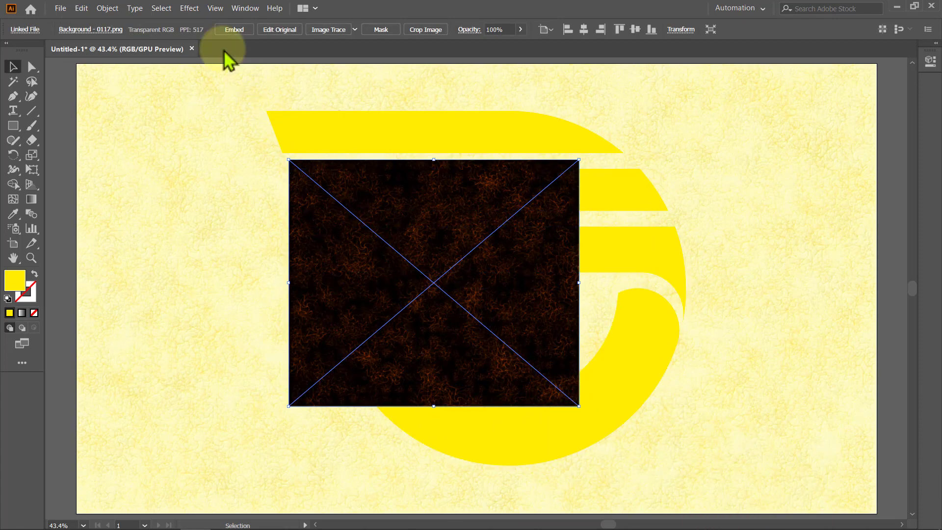
pyautogui.click(226, 28)
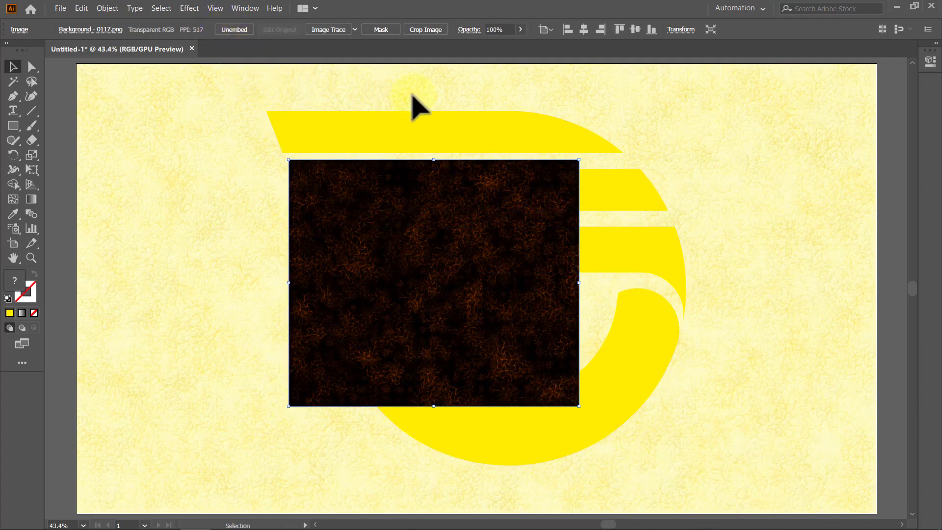
# Centre the texture on the artboard, enlarge it from its centre, and send it behind the logo
pyautogui.click(584, 31)
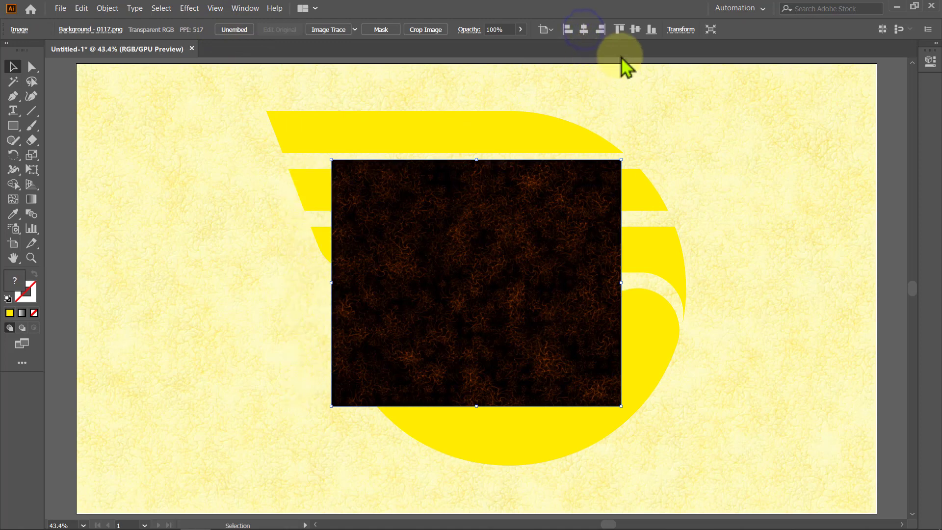
pyautogui.click(636, 29)
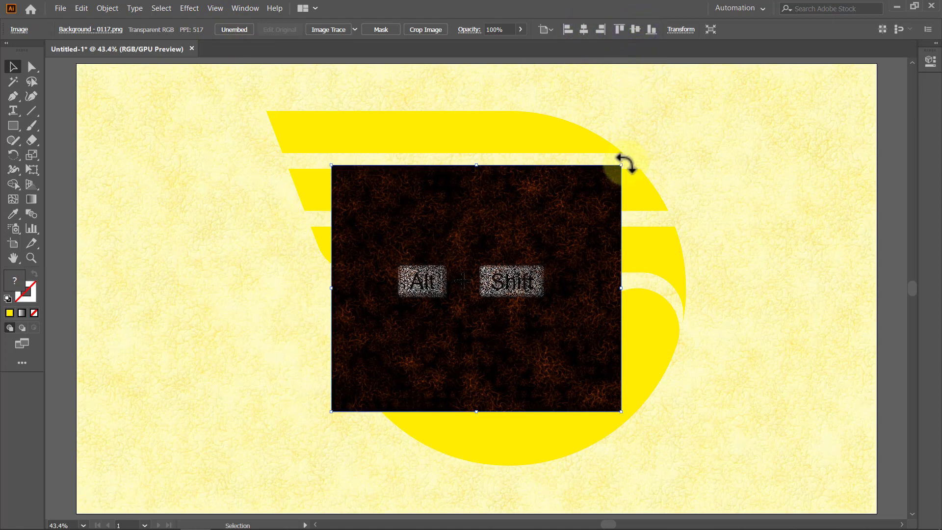
pyautogui.moveTo(621, 165); pyautogui.dragTo(746, 95)
pyautogui.hotkey('ctrl', '[')
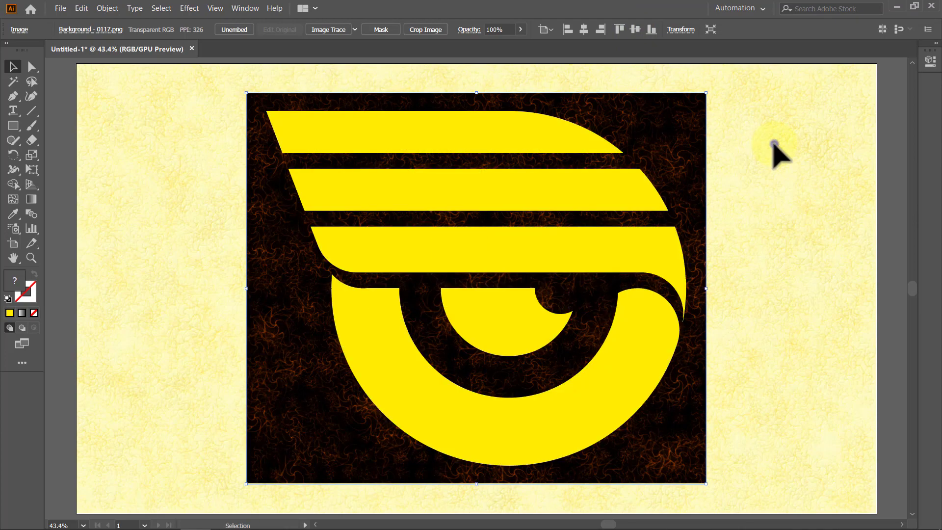
pyautogui.click(774, 144)
pyautogui.click(637, 196)
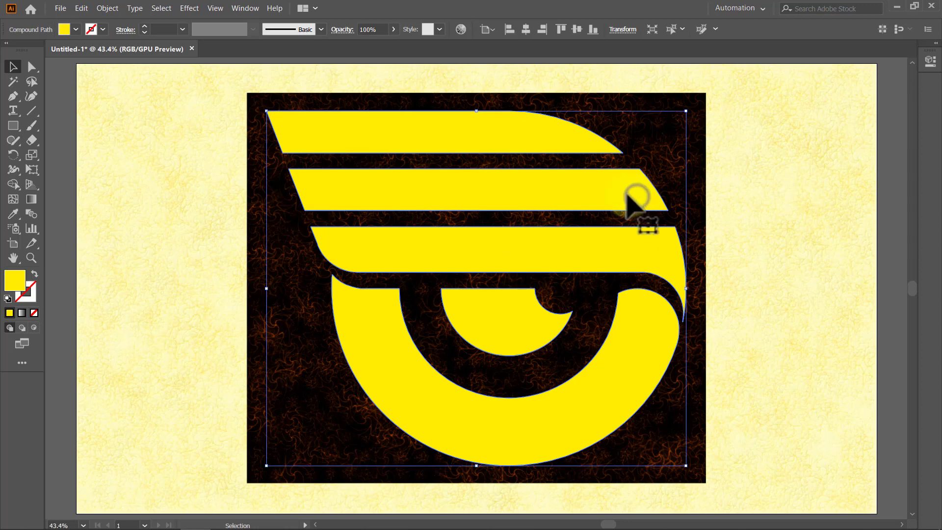
# Copy the yellow logo, then clip the fiery texture inside the logo with Ctrl+7
pyautogui.click(81, 8)
pyautogui.click(117, 61)
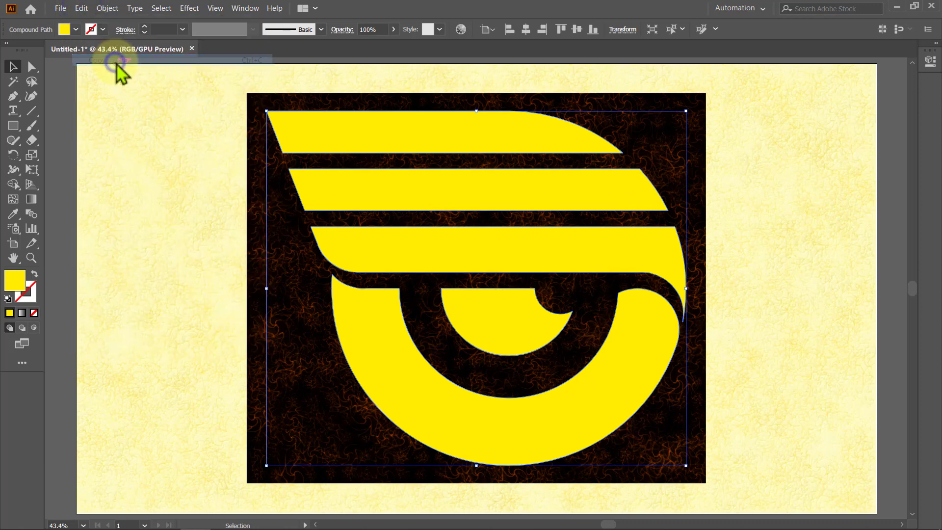
pyautogui.click(115, 86)
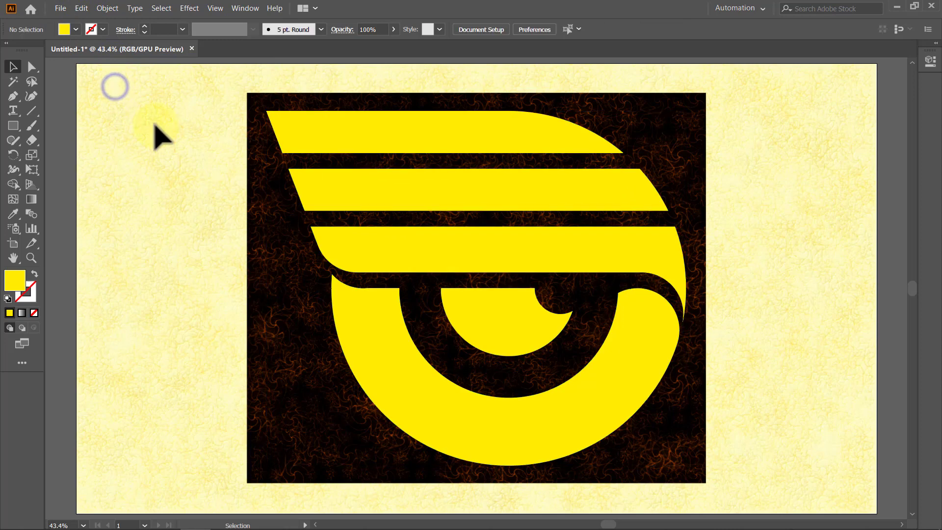
pyautogui.click(321, 177)
pyautogui.keyDown('shift'); pyautogui.click(253, 186); pyautogui.keyUp('shift')
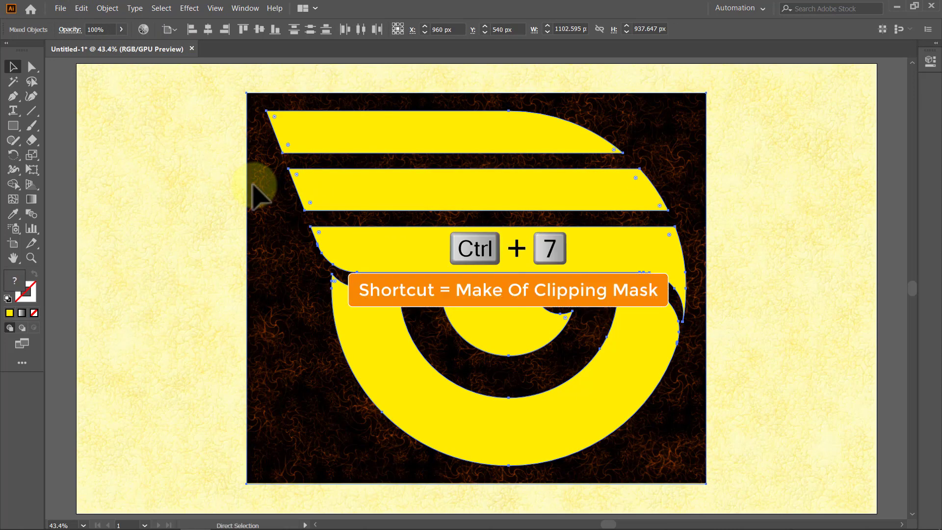
pyautogui.hotkey('ctrl', '7')
# Paste the logo copy in place on top of the clipped texture
pyautogui.click(252, 186)
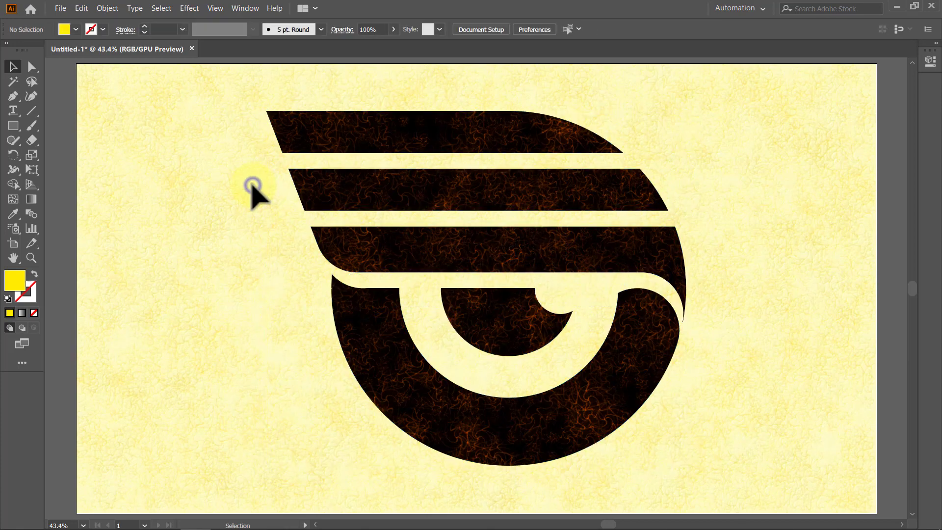
pyautogui.click(81, 8)
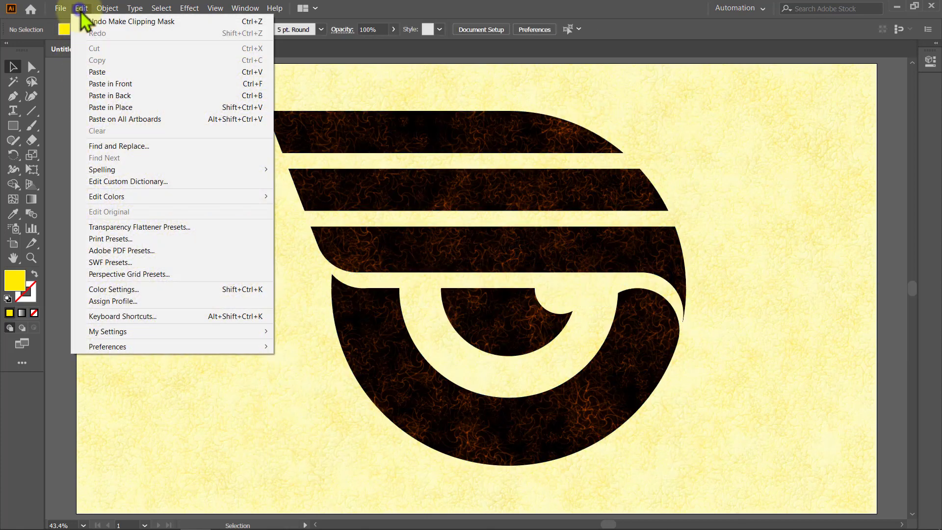
pyautogui.click(122, 107)
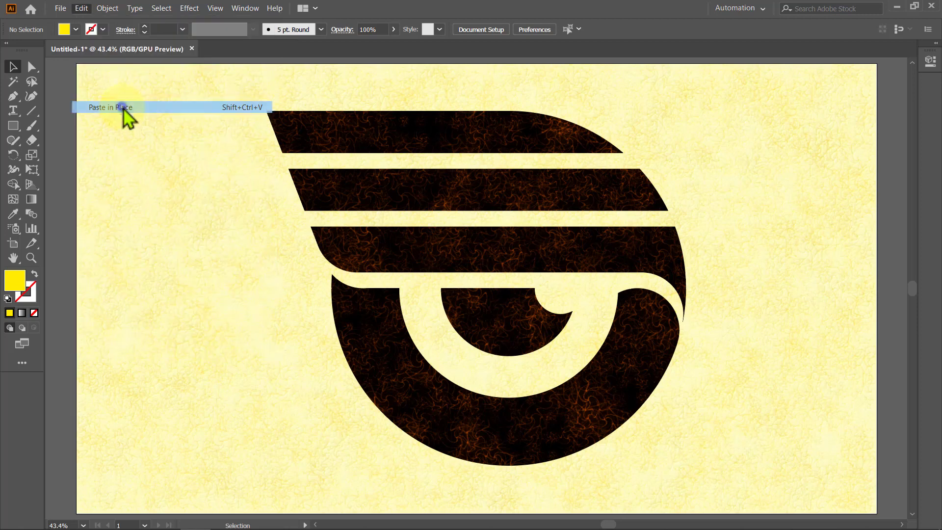
# Give the top logo copy a radial gradient, recentred and resized to fit the logo's round body
pyautogui.doubleClick(32, 199)
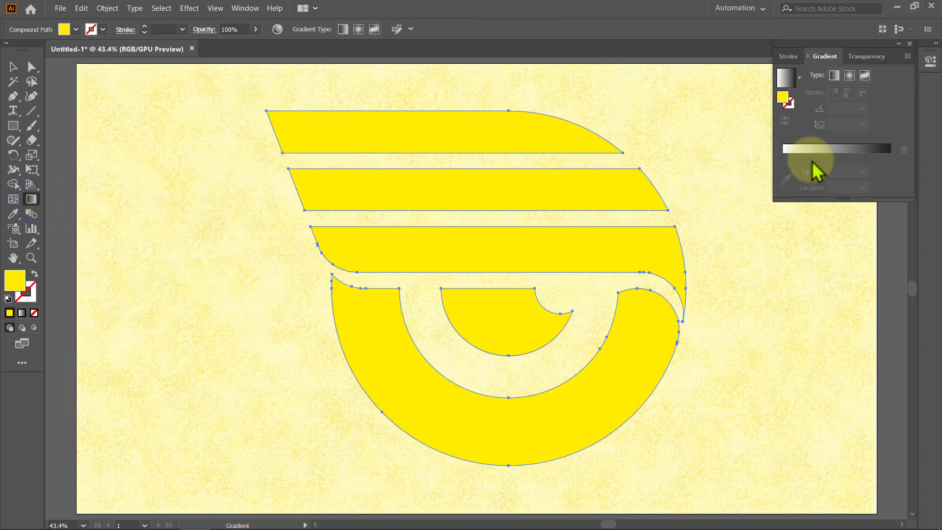
pyautogui.click(849, 75)
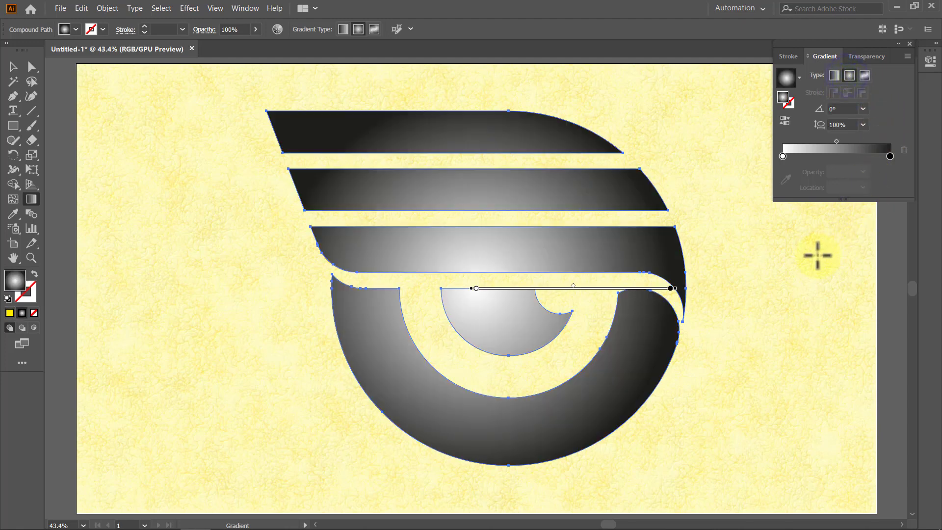
pyautogui.moveTo(677, 289); pyautogui.dragTo(680, 289)
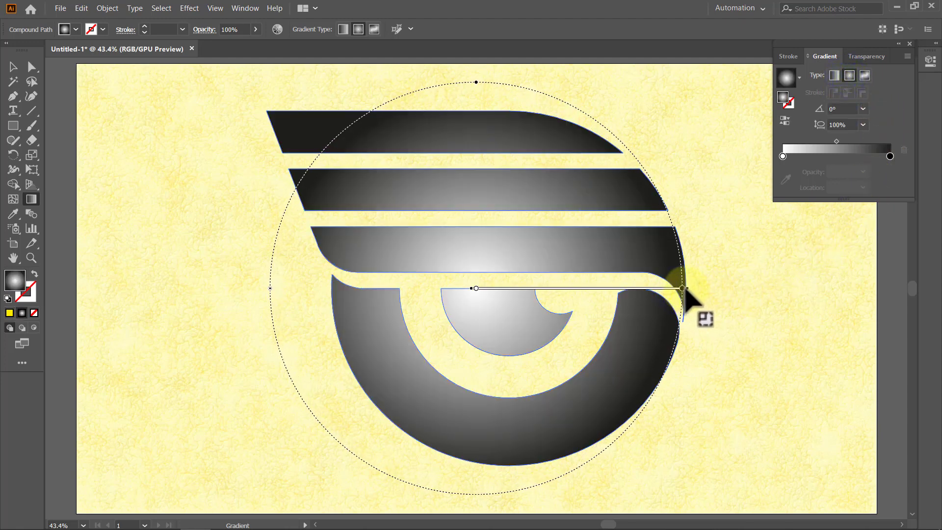
pyautogui.moveTo(595, 294); pyautogui.dragTo(624, 294)
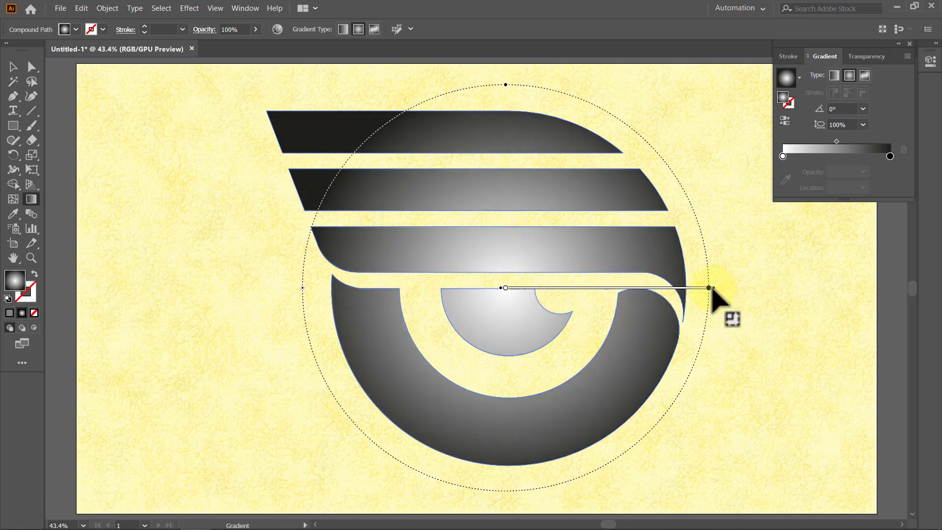
pyautogui.moveTo(711, 289); pyautogui.dragTo(691, 288)
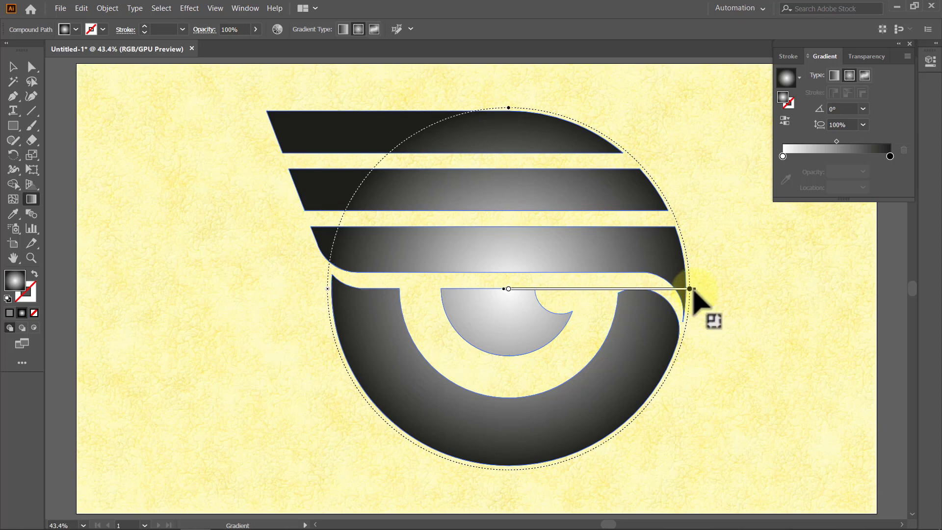
pyautogui.moveTo(690, 289); pyautogui.dragTo(687, 289)
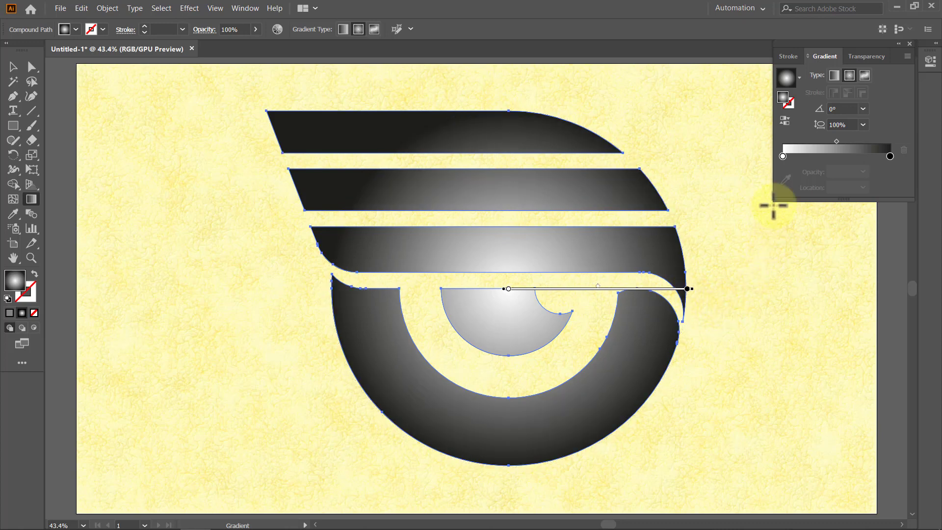
# Switch both gradient stops to RGB and make the dark end white
pyautogui.doubleClick(783, 156)
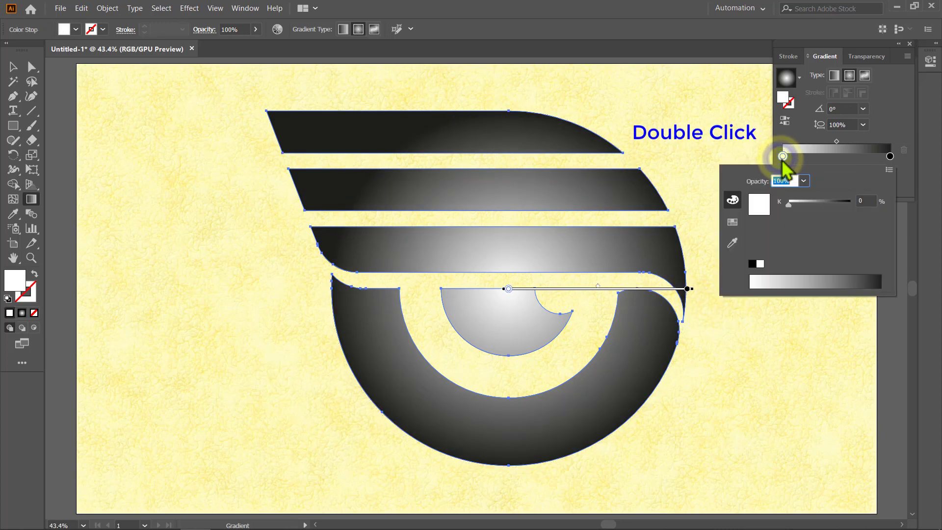
pyautogui.click(889, 170)
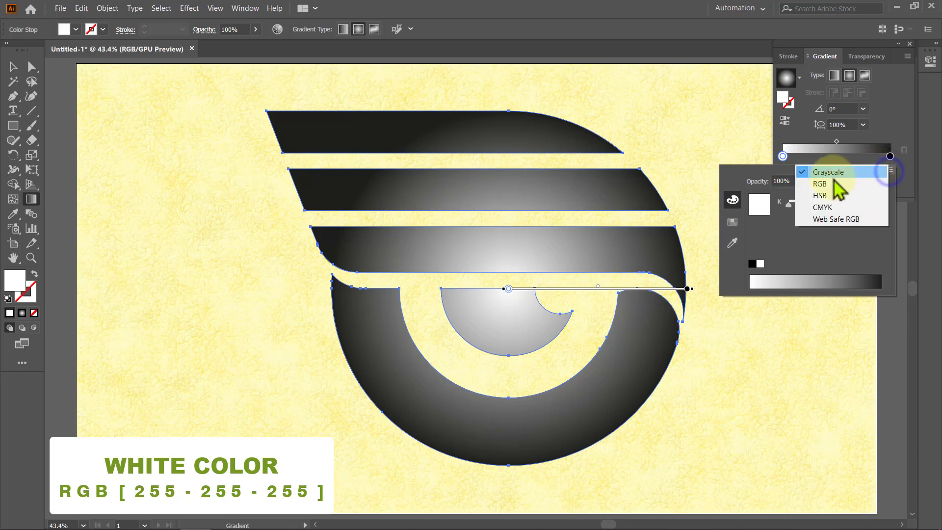
pyautogui.click(828, 186)
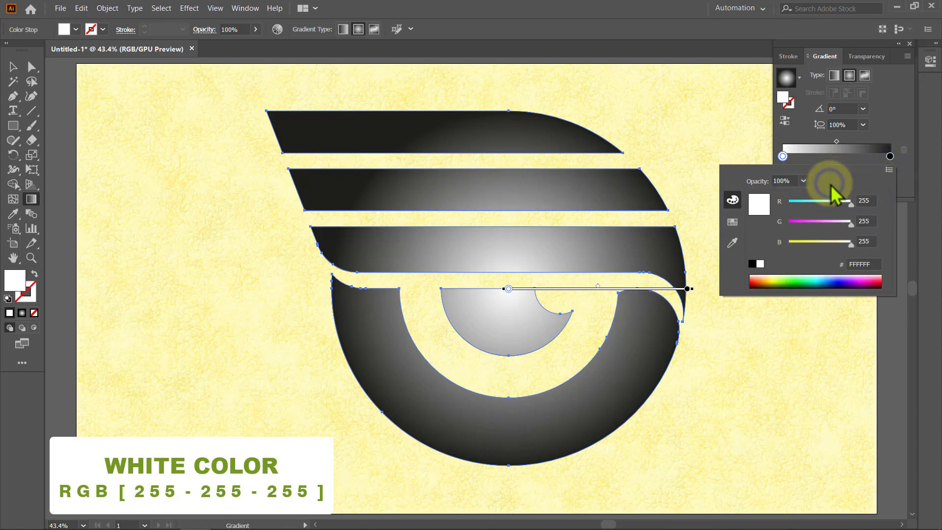
pyautogui.click(907, 184)
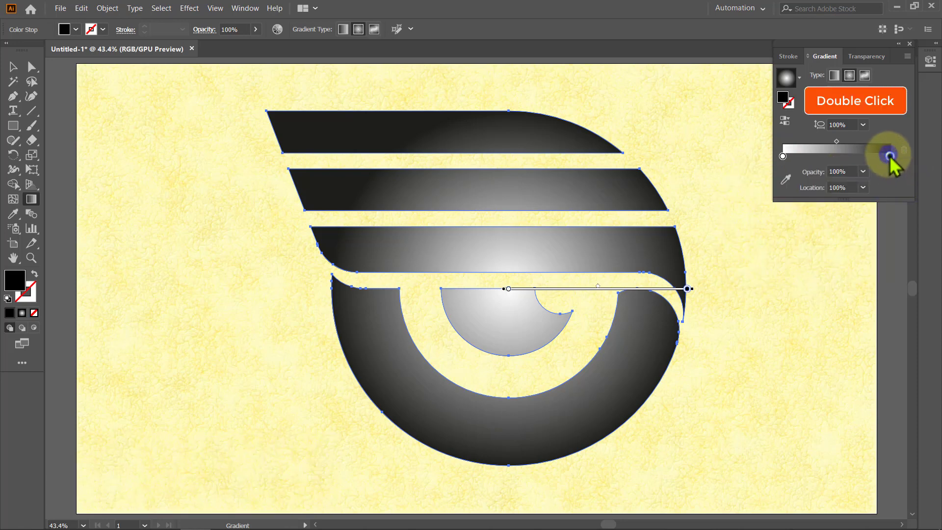
pyautogui.doubleClick(889, 156)
pyautogui.click(890, 170)
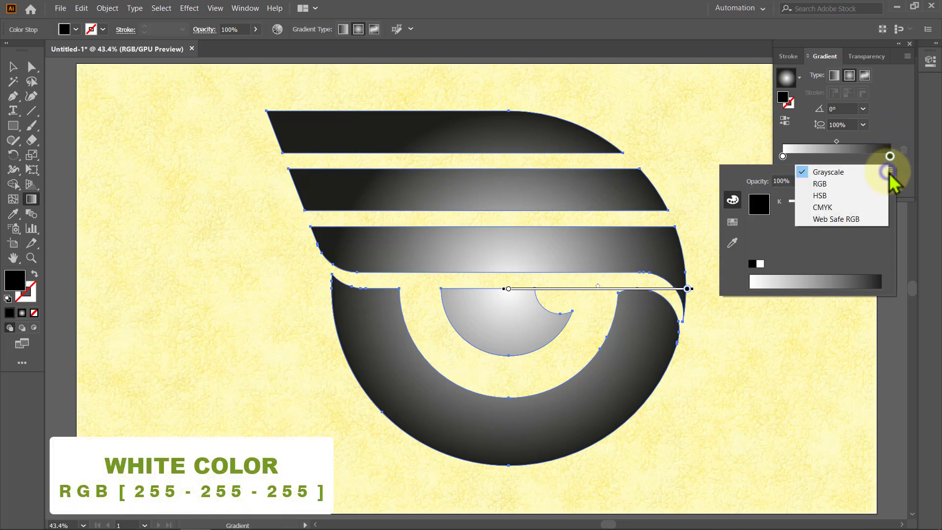
pyautogui.click(828, 184)
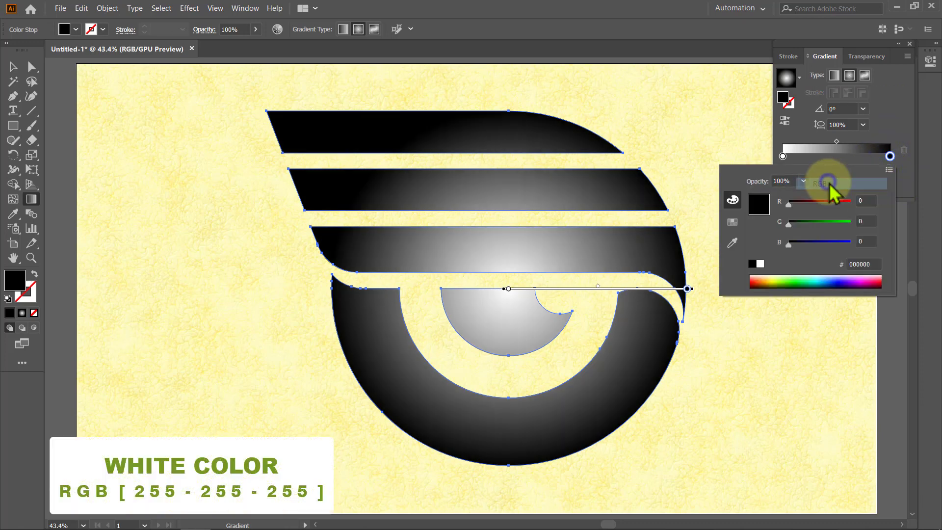
pyautogui.click(760, 264)
pyautogui.click(905, 194)
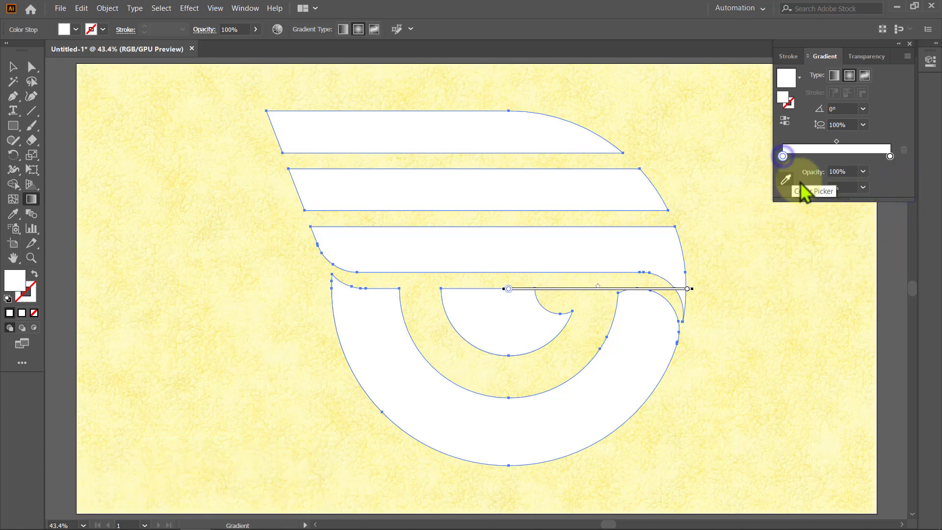
# Move the middle stop to 50% at 70% opacity, and make the outer stop 0% opacity
pyautogui.click(864, 188)
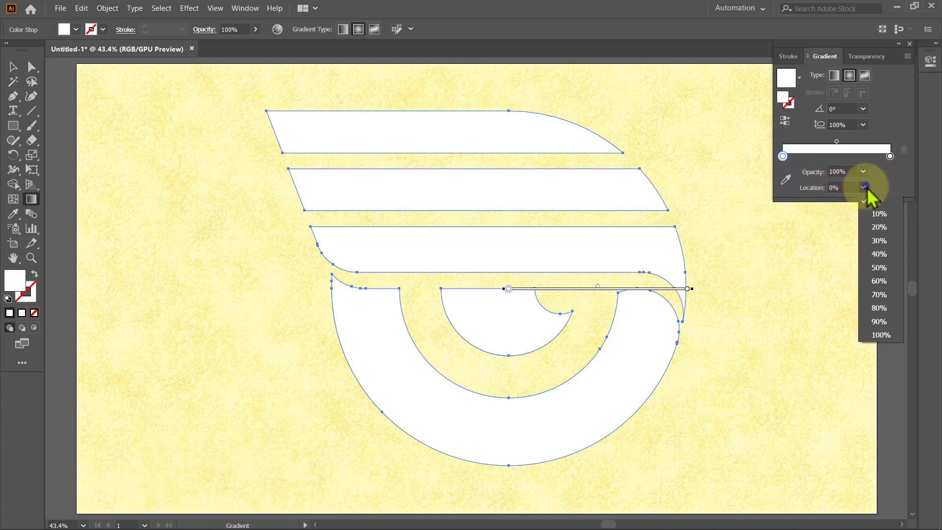
pyautogui.click(886, 268)
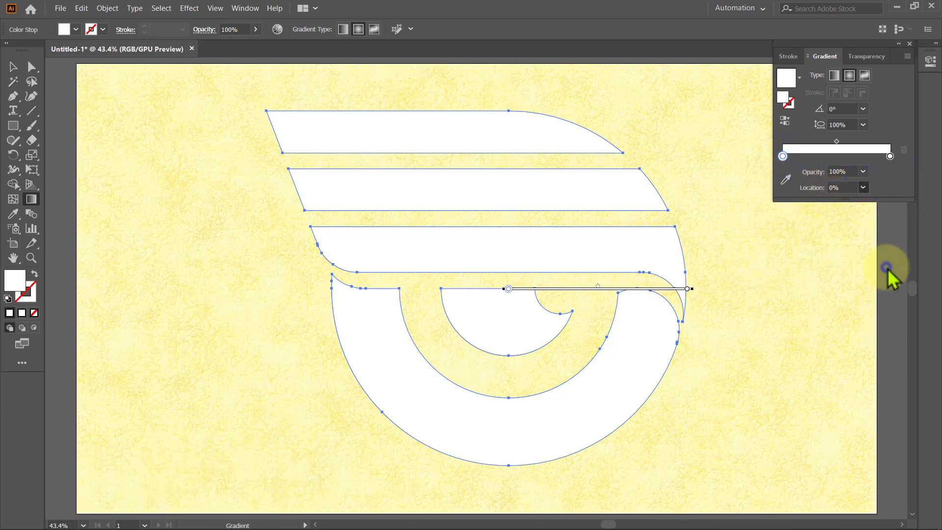
pyautogui.click(862, 172)
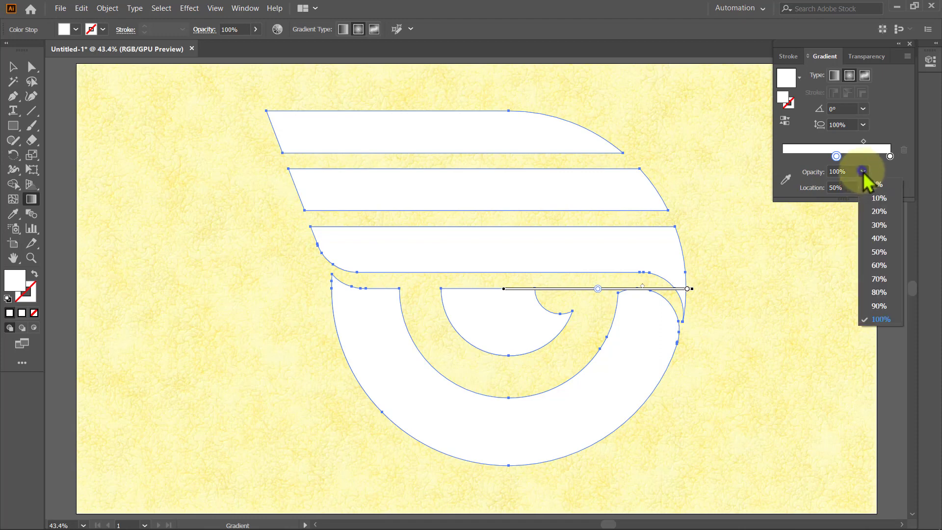
pyautogui.click(883, 279)
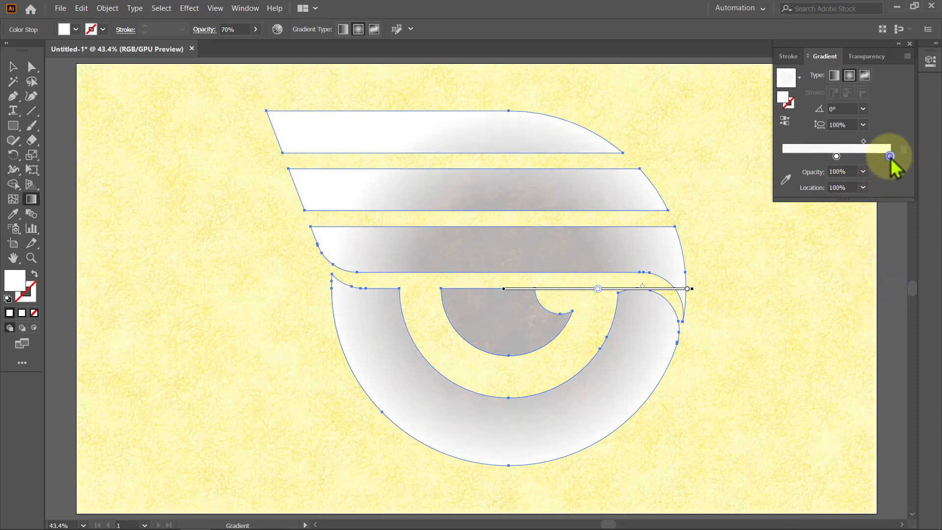
pyautogui.click(866, 172)
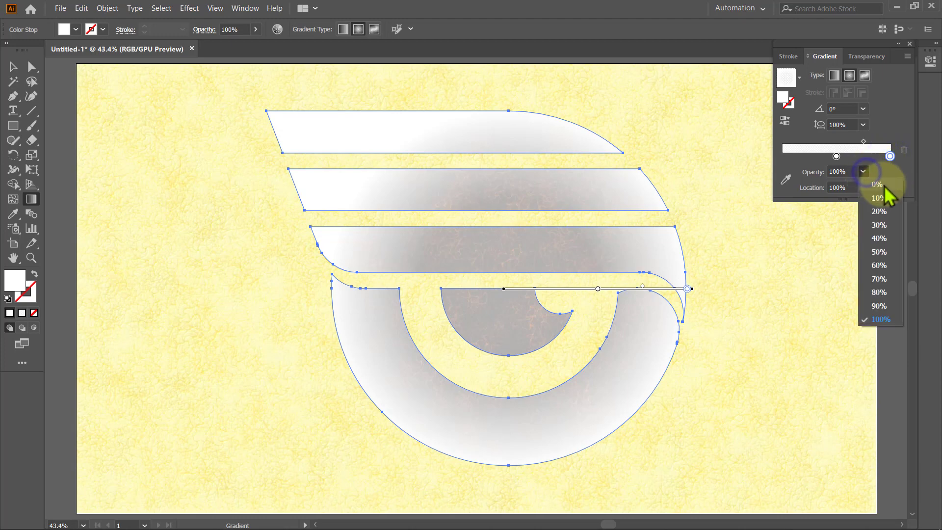
pyautogui.click(883, 185)
# Move the gradient midpoint to the 70% location
pyautogui.click(864, 142)
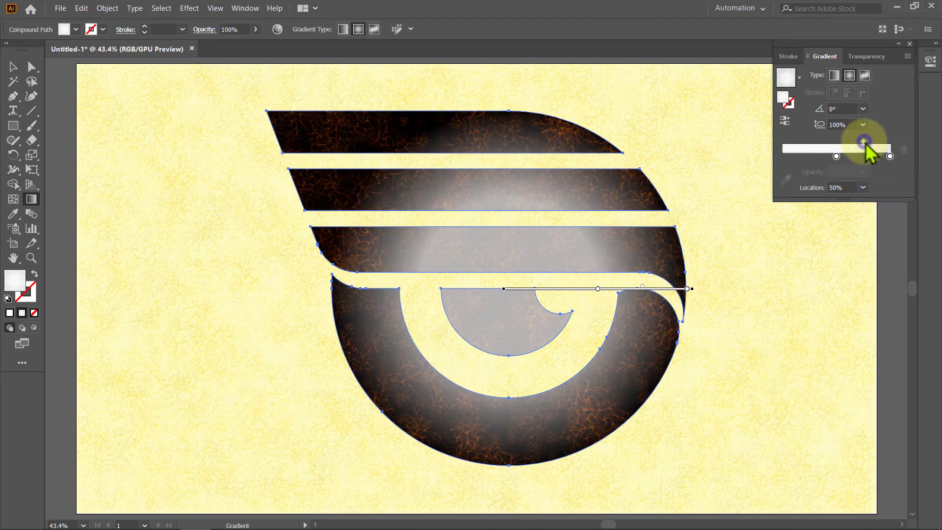
pyautogui.click(863, 187)
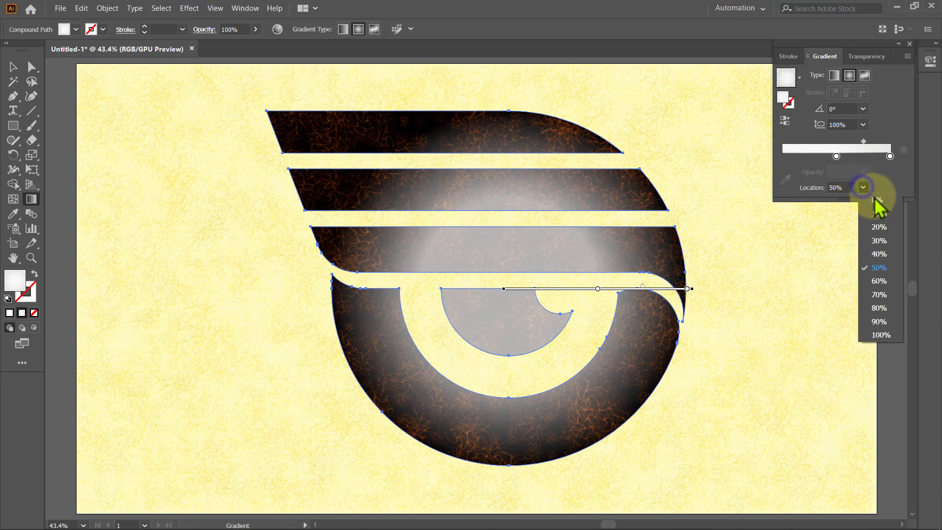
pyautogui.click(886, 293)
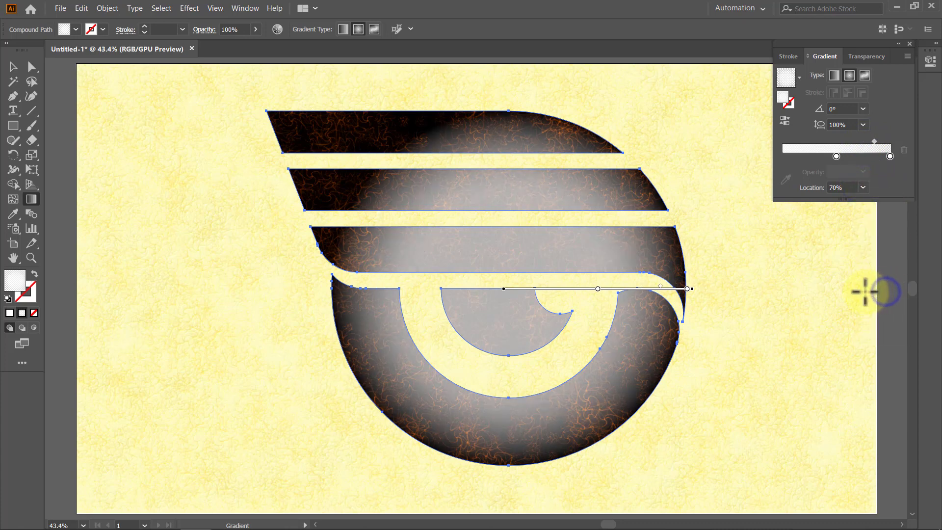
# Set the highlight overlay's blend mode to Overlay and close the gradient and transparency panels
pyautogui.click(867, 56)
pyautogui.click(829, 76)
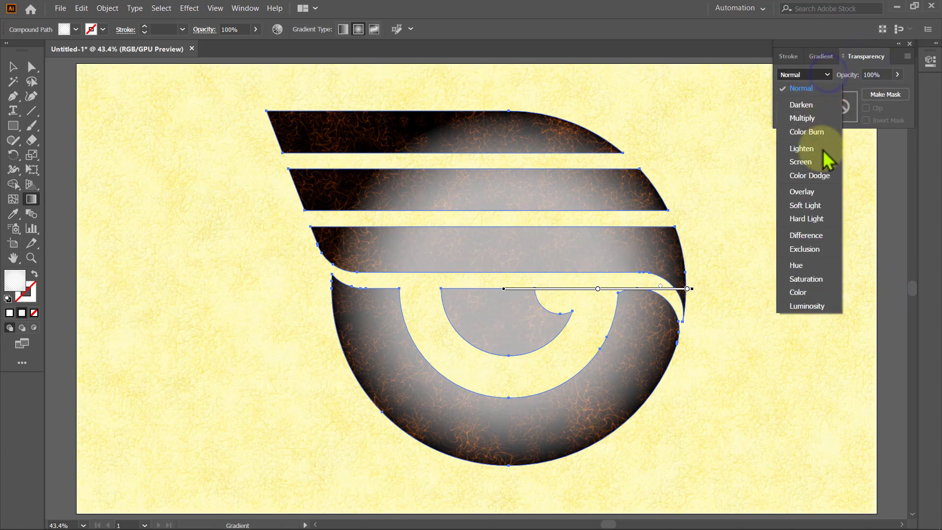
pyautogui.click(821, 189)
pyautogui.press('v')
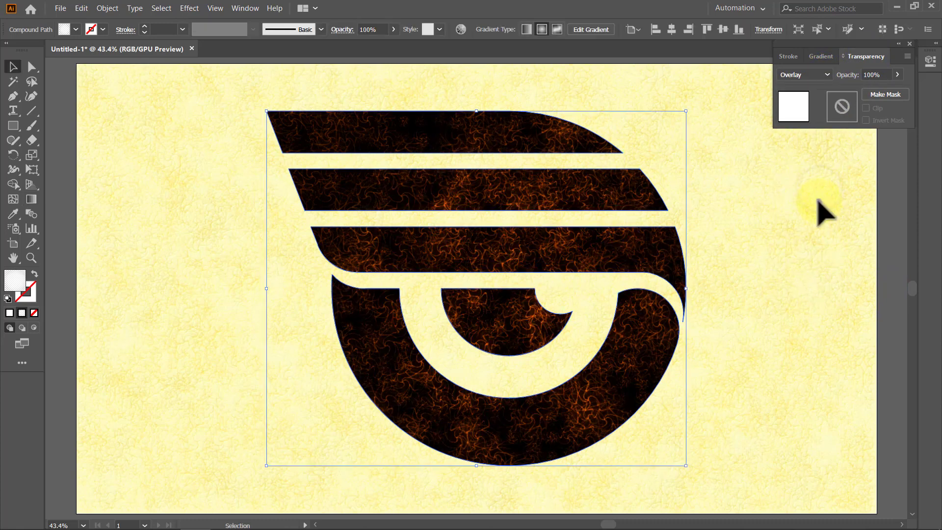
pyautogui.click(819, 202)
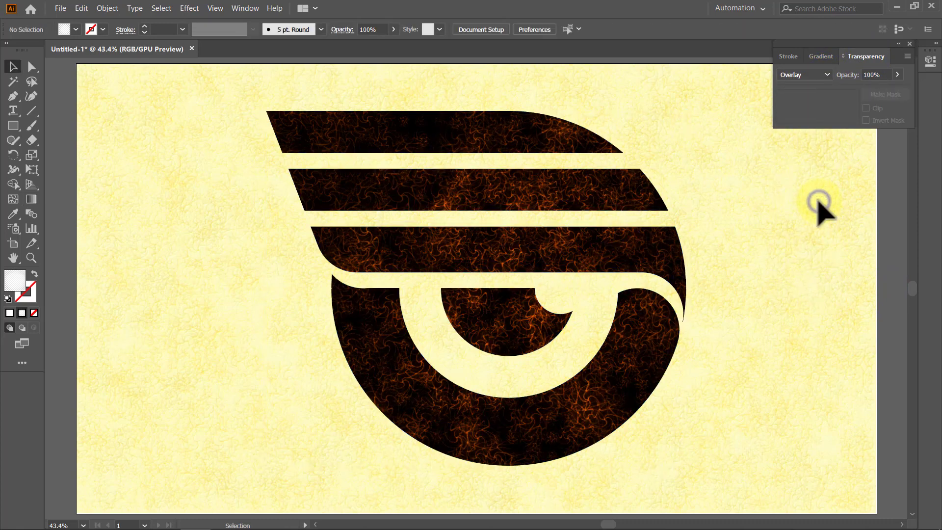
pyautogui.click(909, 44)
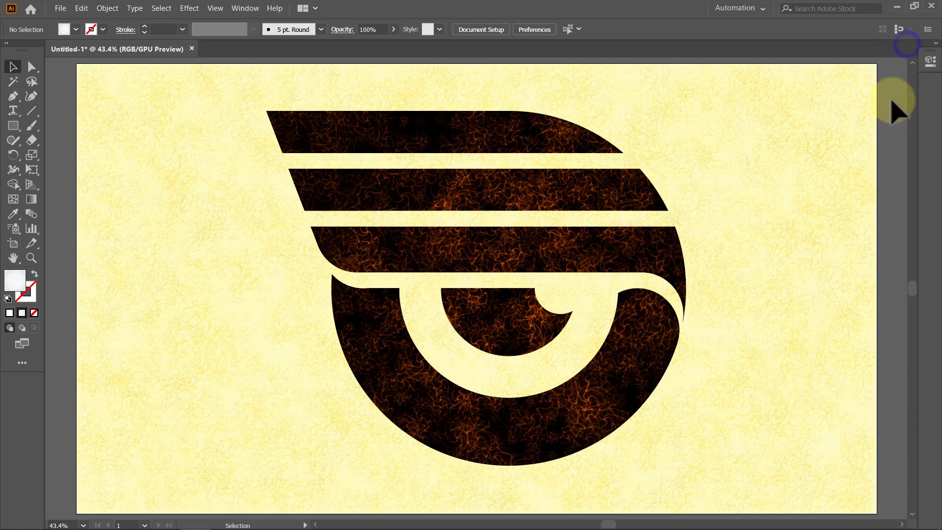
pyautogui.click(501, 306)
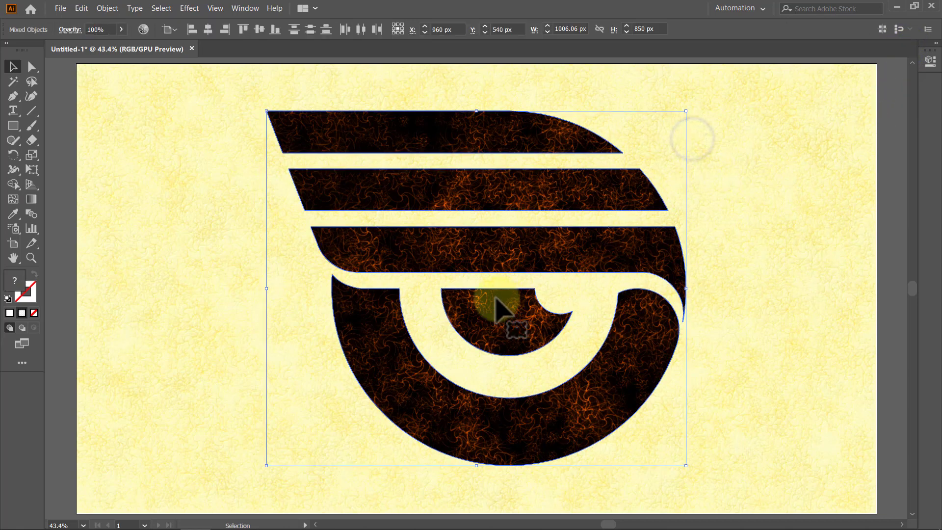
# Group the logo and add a Drop Shadow coloured walnut brown (RGB 102-51-0)
pyautogui.click(107, 8)
pyautogui.click(132, 60)
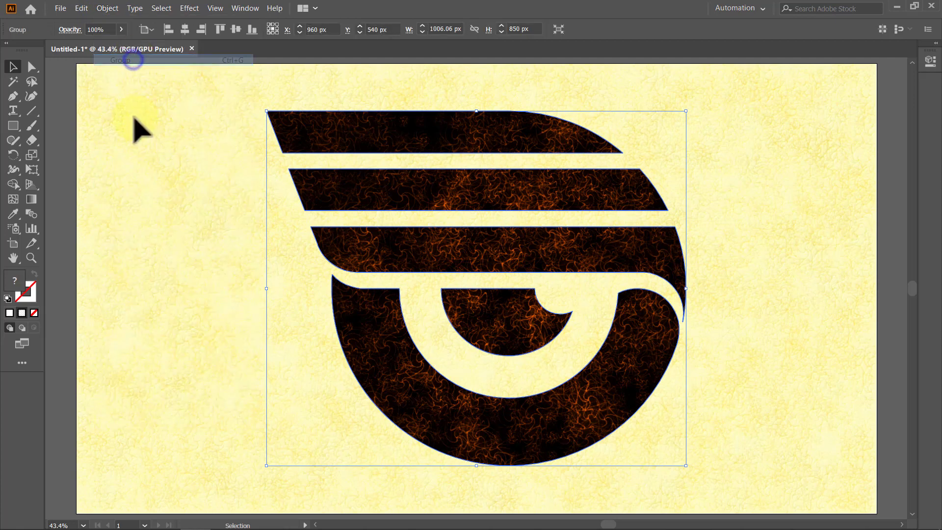
pyautogui.click(190, 8)
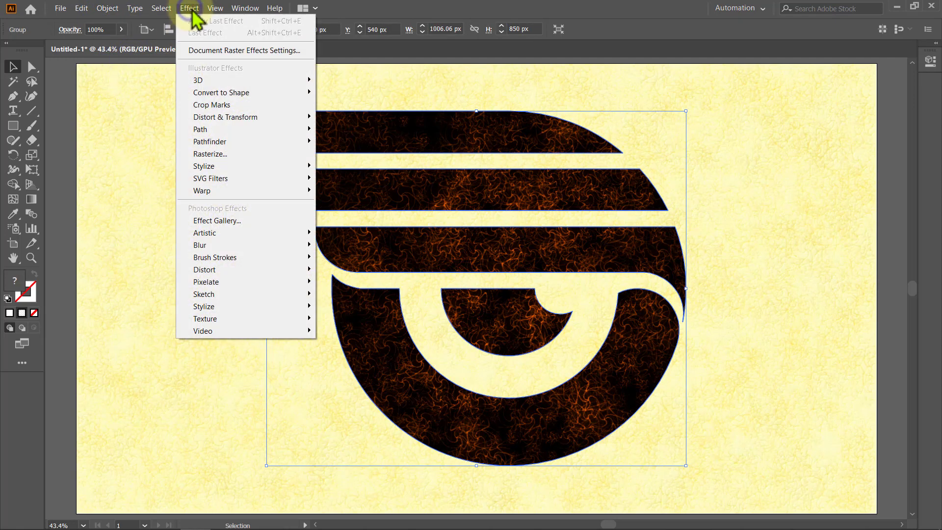
pyautogui.moveTo(243, 166)
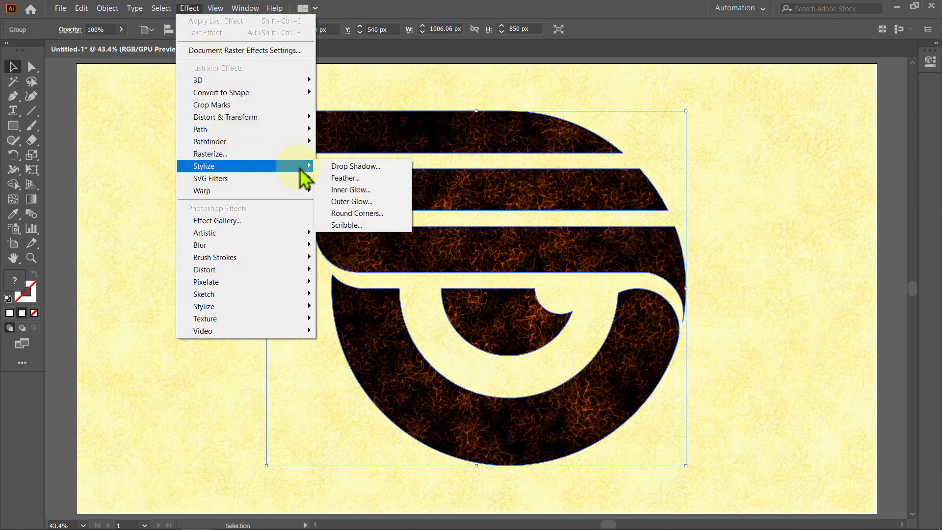
pyautogui.click(339, 166)
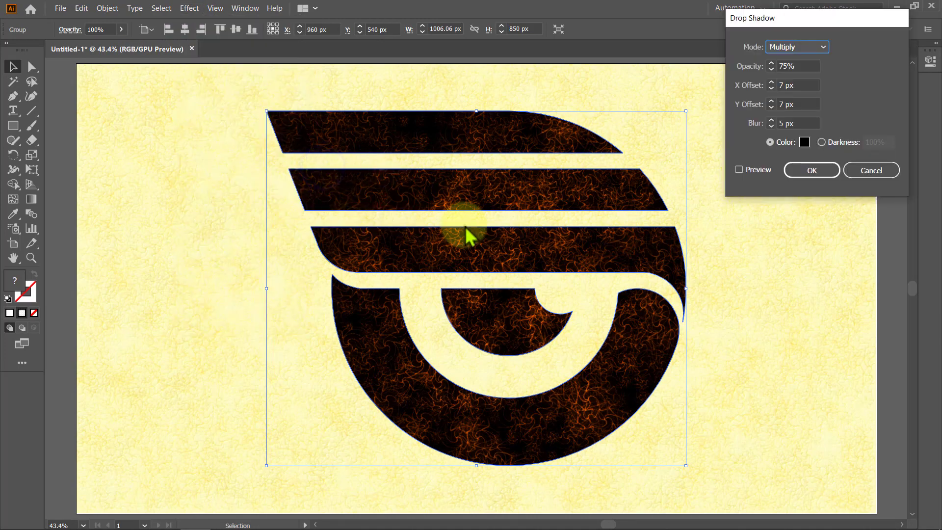
pyautogui.click(756, 170)
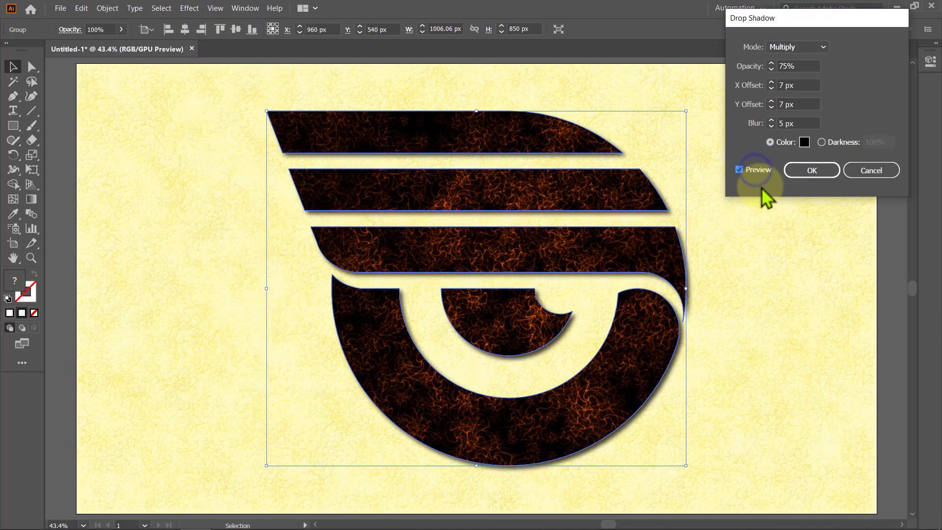
pyautogui.click(805, 142)
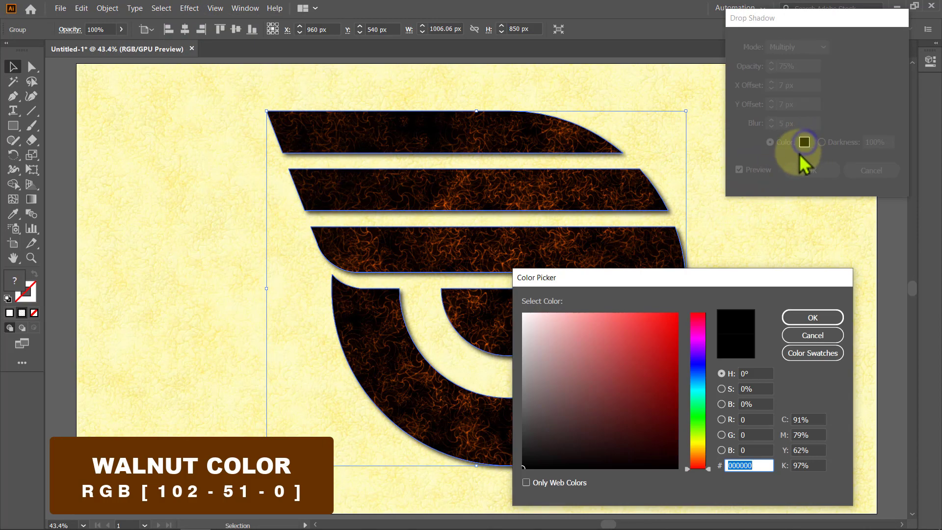
pyautogui.click(750, 420)
pyautogui.write('102')
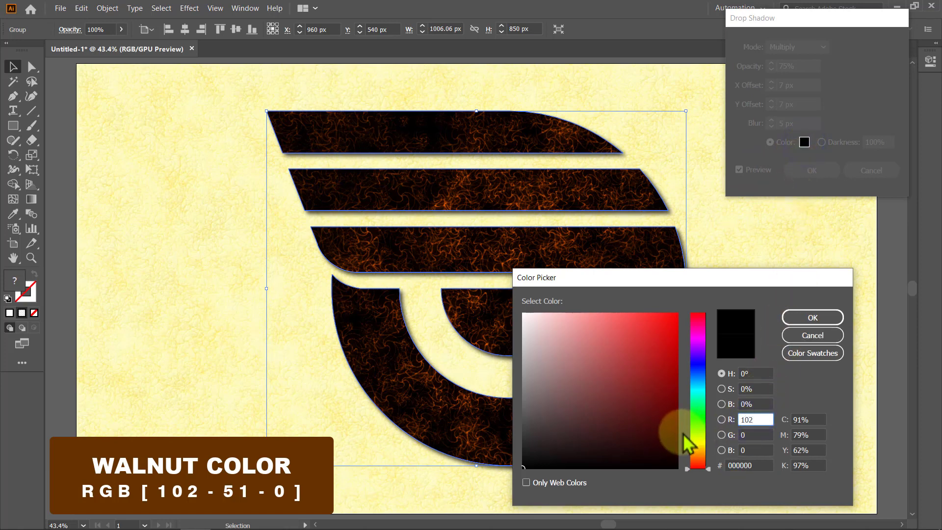
pyautogui.click(749, 435)
pyautogui.write('51')
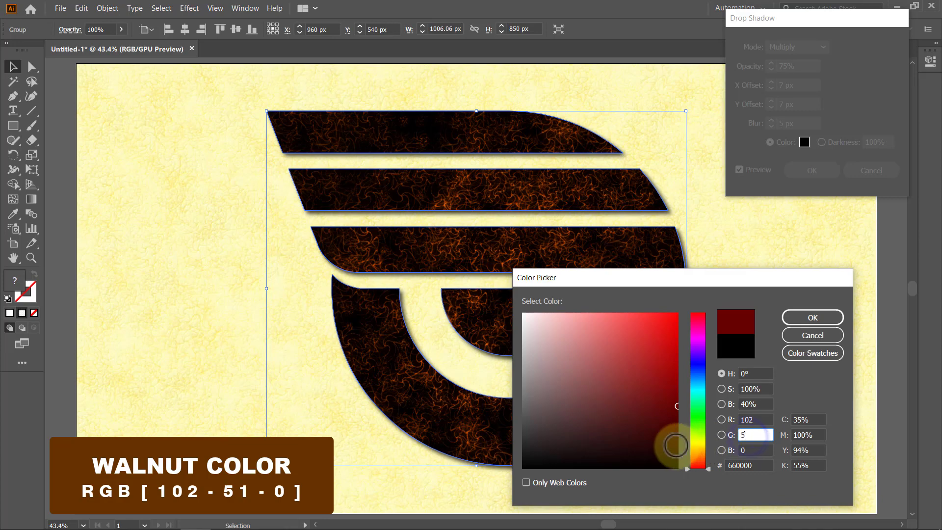
pyautogui.click(799, 319)
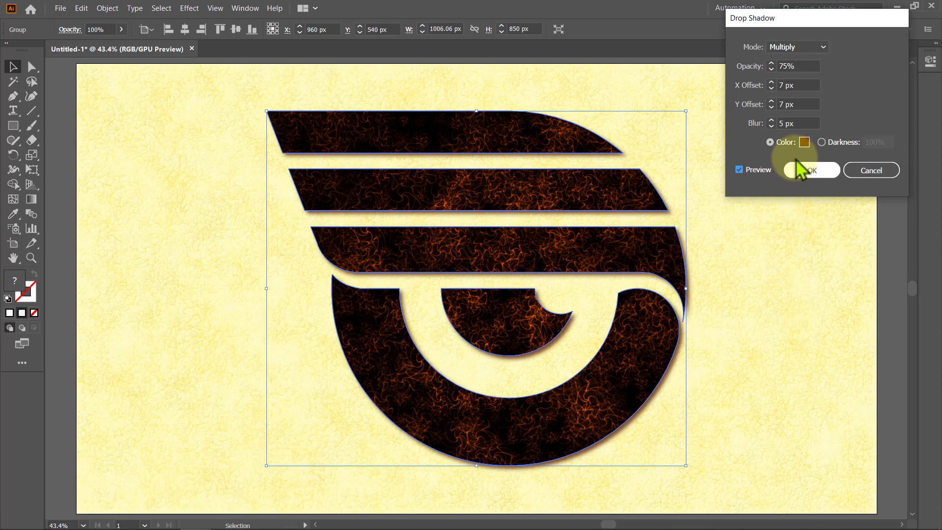
# Set the shadow's X and Y offsets to 20 px and blur to 10 px, then apply it
pyautogui.click(807, 85)
pyautogui.write('20')
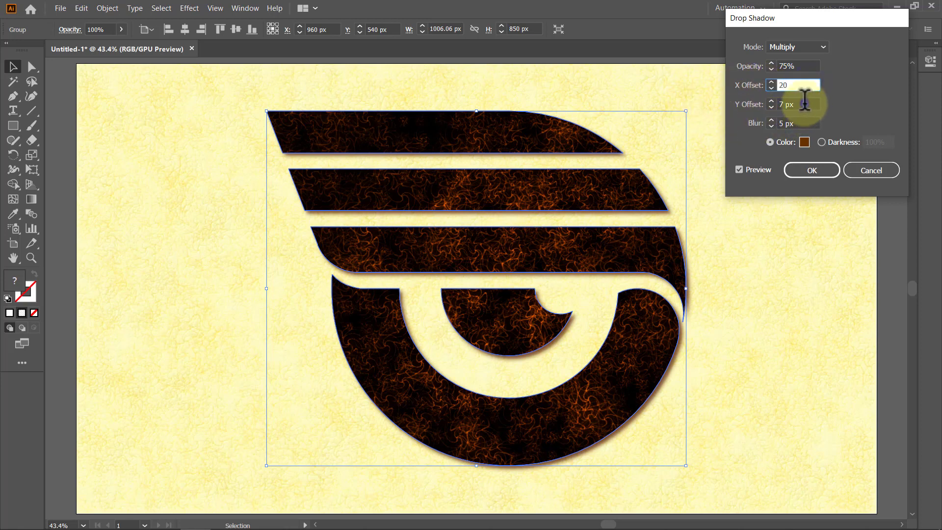
pyautogui.click(806, 103)
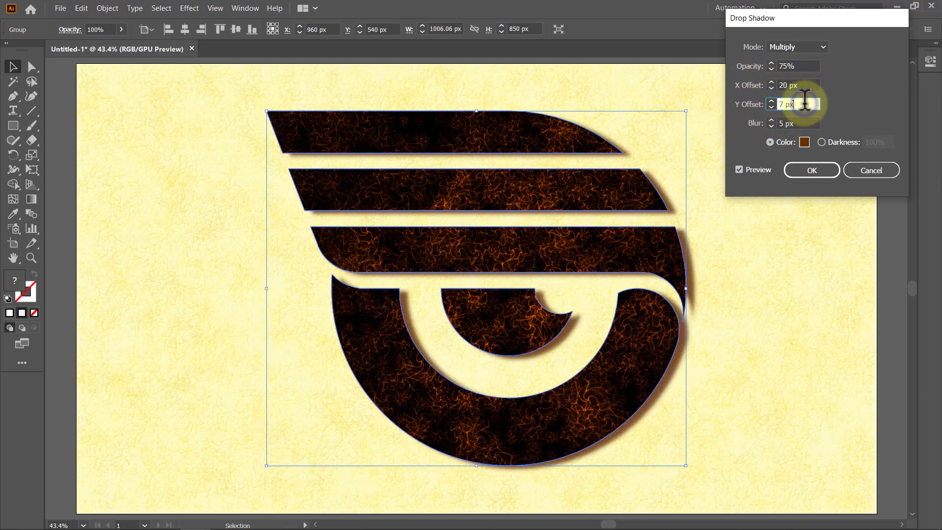
pyautogui.write('20')
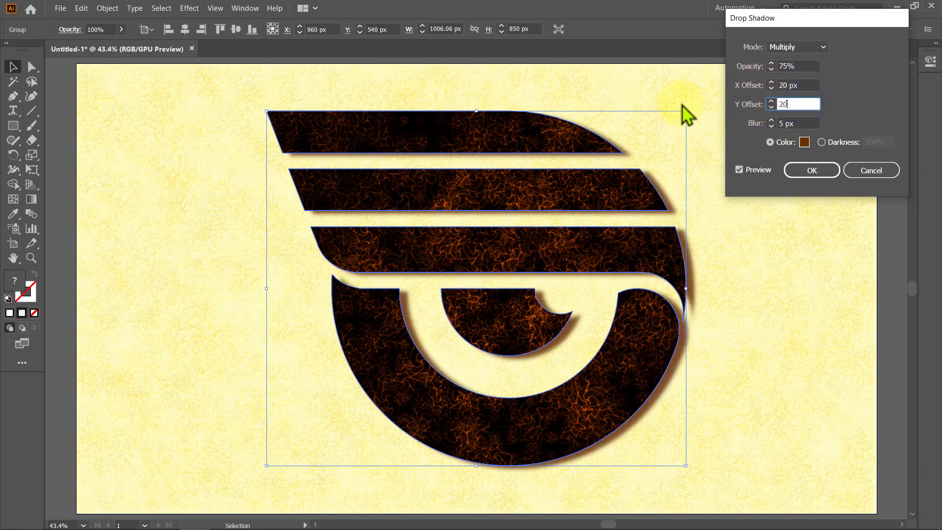
pyautogui.click(810, 122)
pyautogui.write('10')
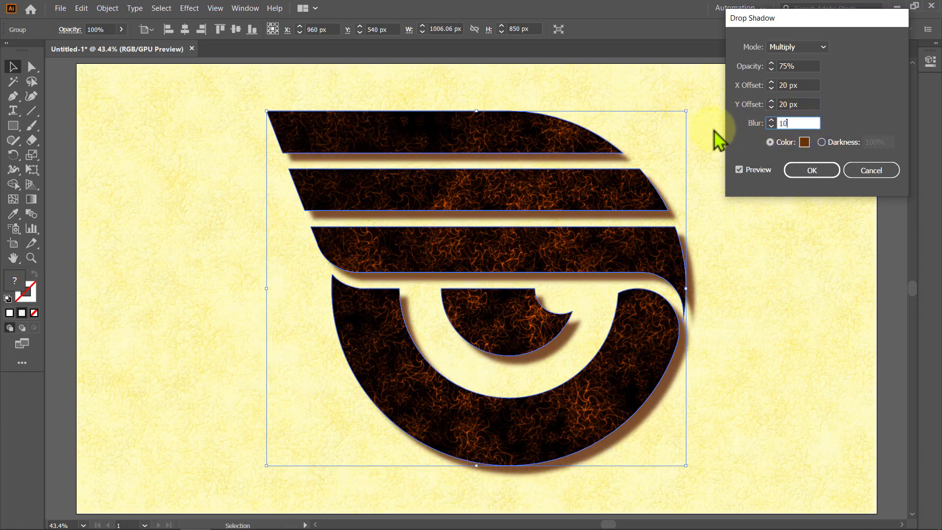
pyautogui.click(811, 103)
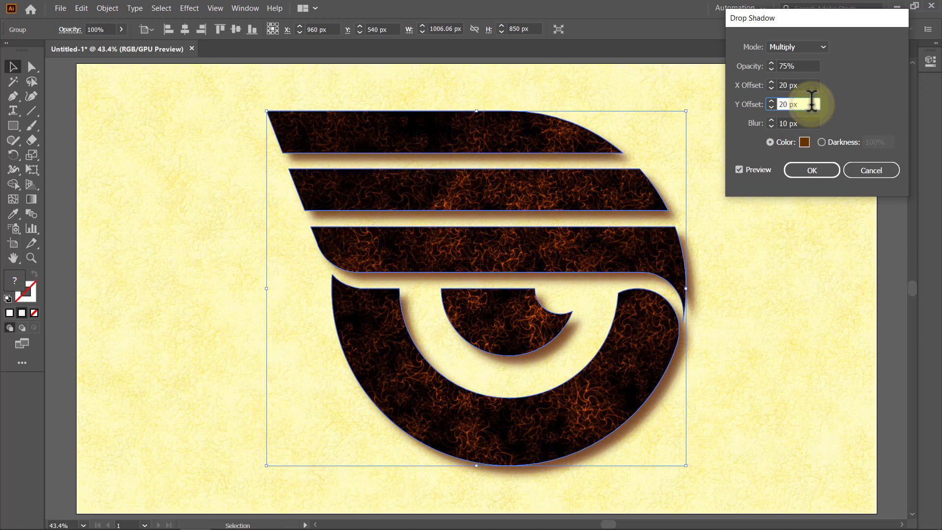
pyautogui.click(821, 169)
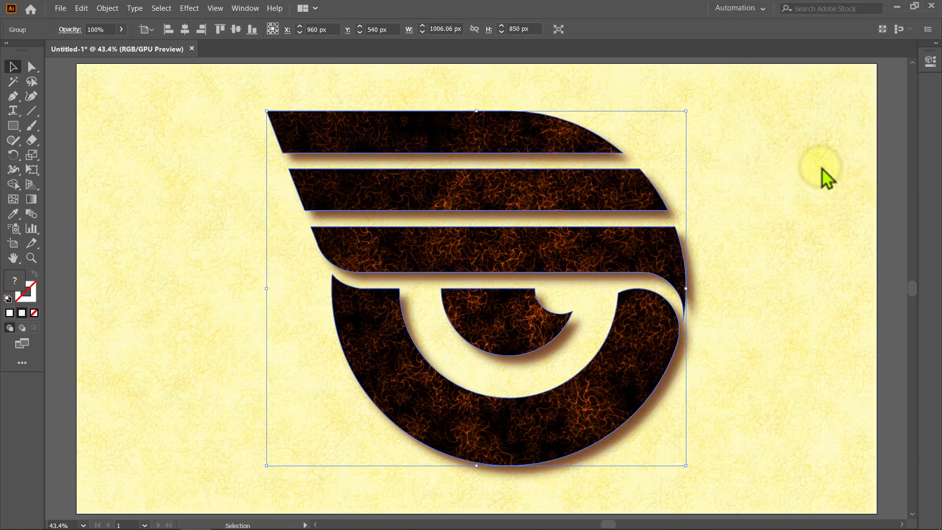
pyautogui.click(821, 168)
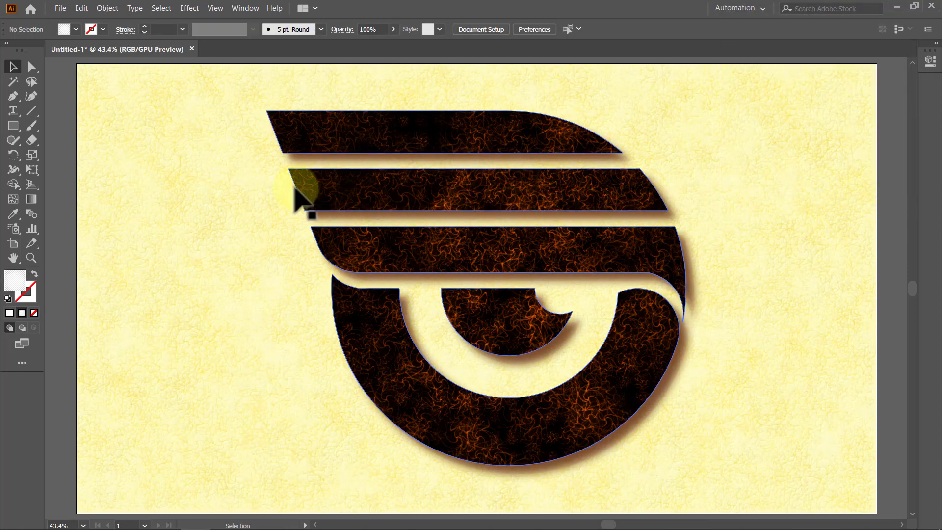
# Unlock all objects, deselect, and view the finished logo in Presentation Mode
pyautogui.click(111, 11)
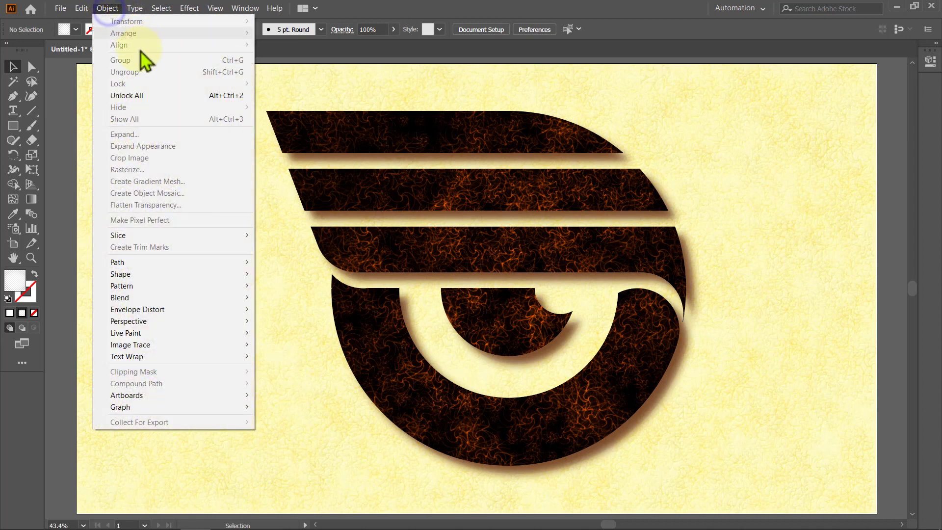
pyautogui.click(146, 95)
pyautogui.click(59, 115)
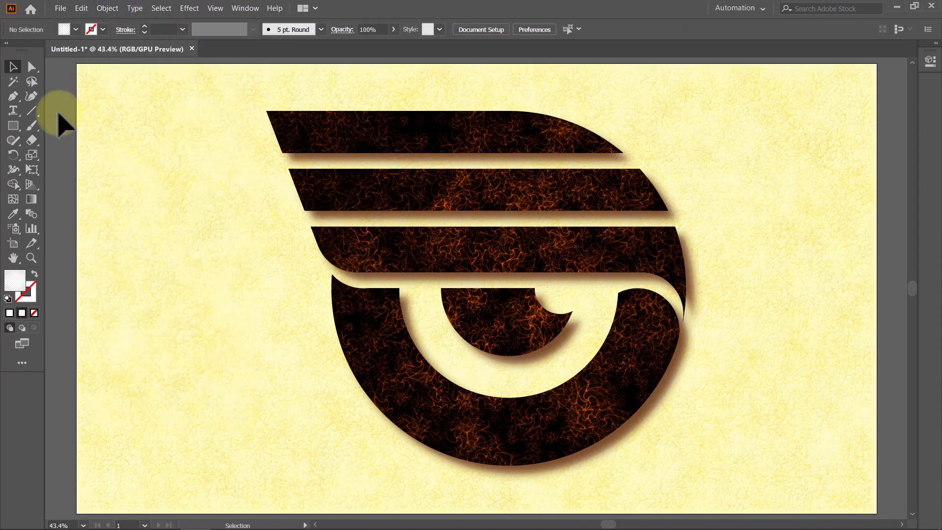
pyautogui.hotkey('shift', 'f')
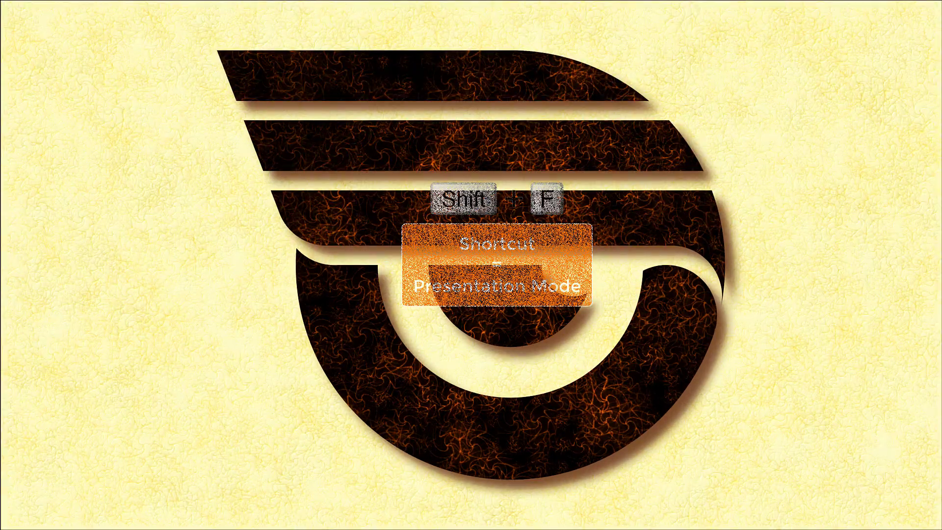